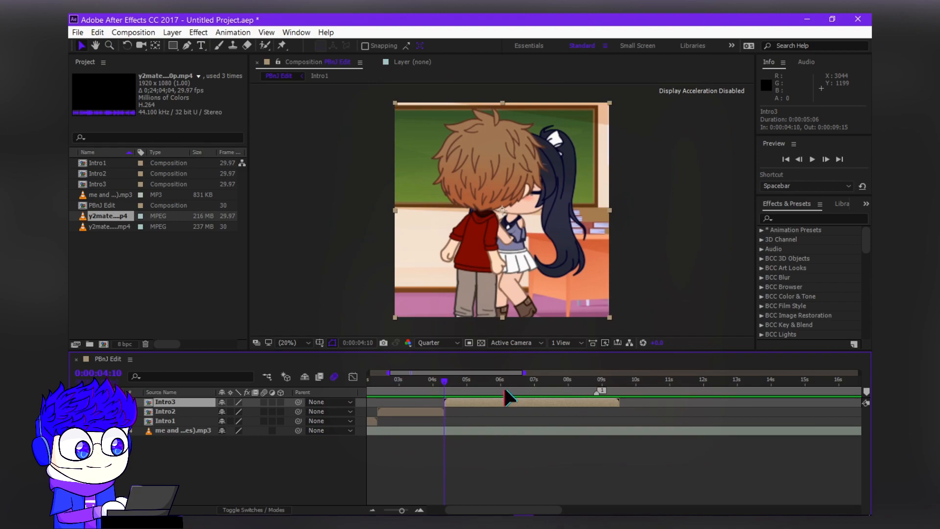
- Close the Intro3 composition, return to PBnJ Edit and preview the start of the Intro3 clip
{"action": "right_click", "coordinate": [724, 383]}
{"action": "key", "text": "Escape"}
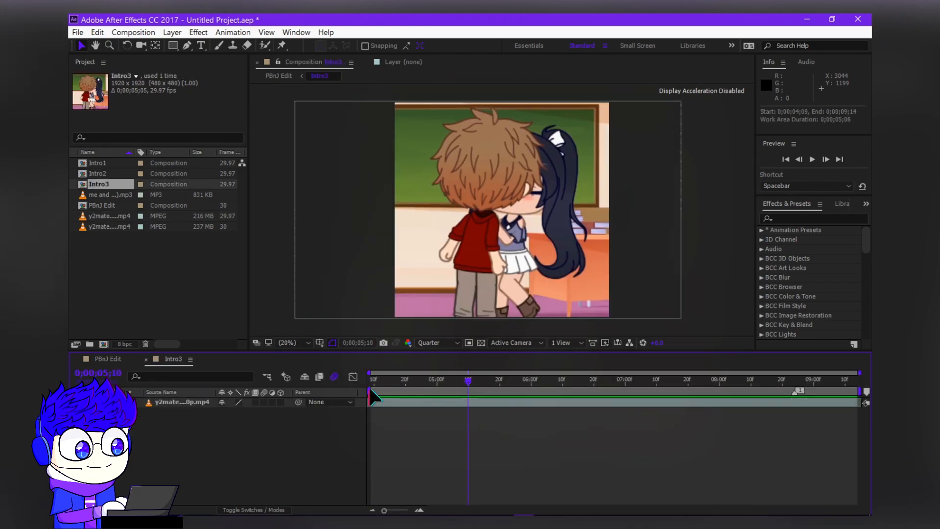
{"action": "left_click", "coordinate": [146, 359]}
{"action": "left_click", "coordinate": [431, 379]}
{"action": "key", "text": "space"}
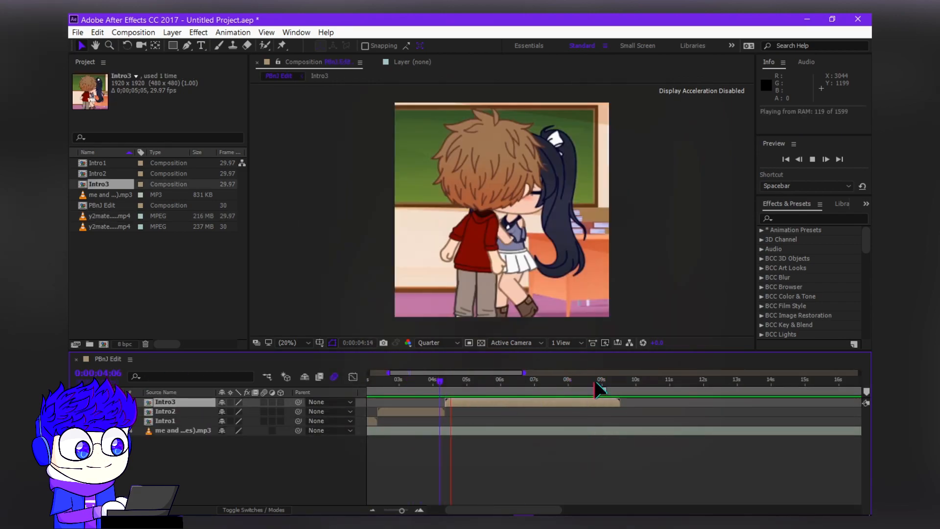
- Apply the Tint effect to the Intro2 layer
{"action": "key", "text": "semicolon"}
{"action": "left_click", "coordinate": [369, 390]}
{"action": "left_click_drag", "start_coordinate": [368, 396], "coordinate": [398, 404]}
{"action": "left_click", "coordinate": [399, 411]}
{"action": "key", "text": "equal"}
{"action": "key", "text": "equal"}
{"action": "key", "text": "equal"}
{"action": "left_click", "coordinate": [813, 219]}
{"action": "type", "text": "t"}
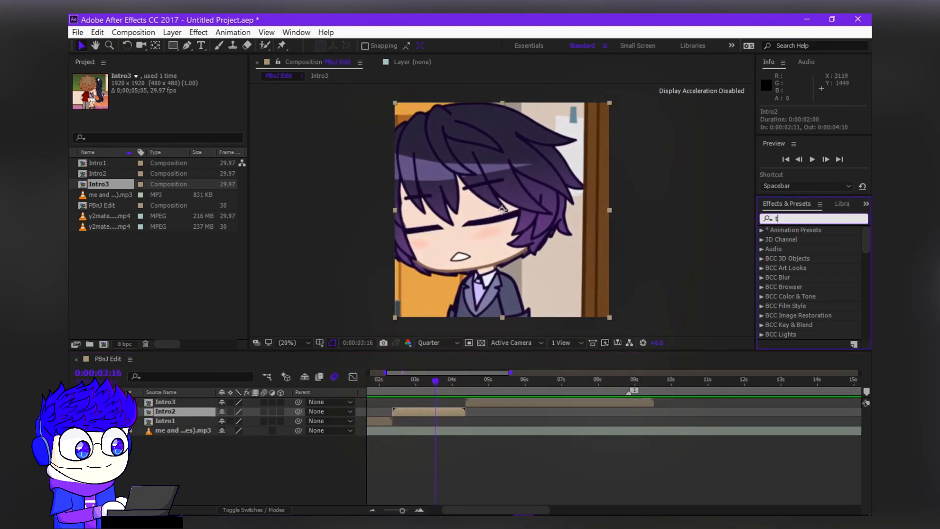
{"action": "type", "text": "int"}
{"action": "double_click", "coordinate": [802, 268]}
- Reveal the Intro2 layer's Amount to Tint keyframes and shift one toward the end of the clip
{"action": "left_click", "coordinate": [449, 381]}
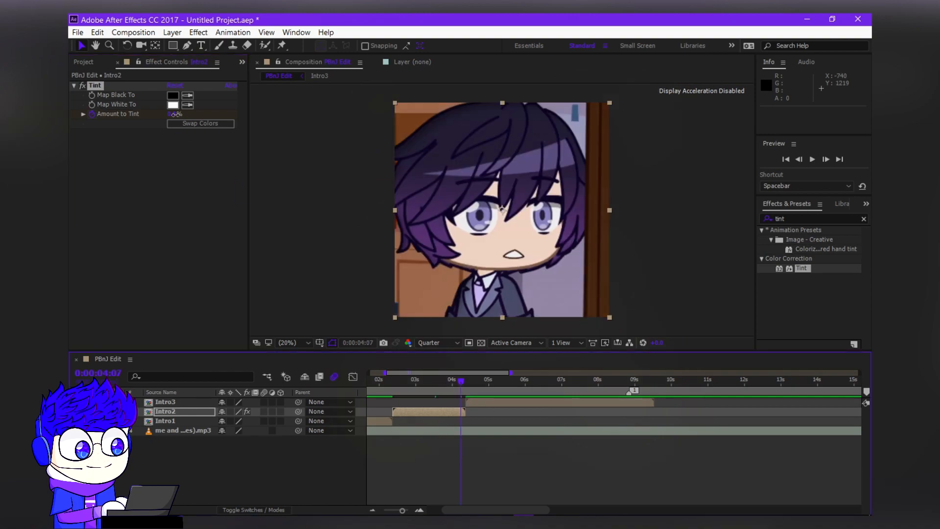
{"action": "key", "text": "u"}
{"action": "left_click_drag", "start_coordinate": [449, 430], "coordinate": [464, 431]}
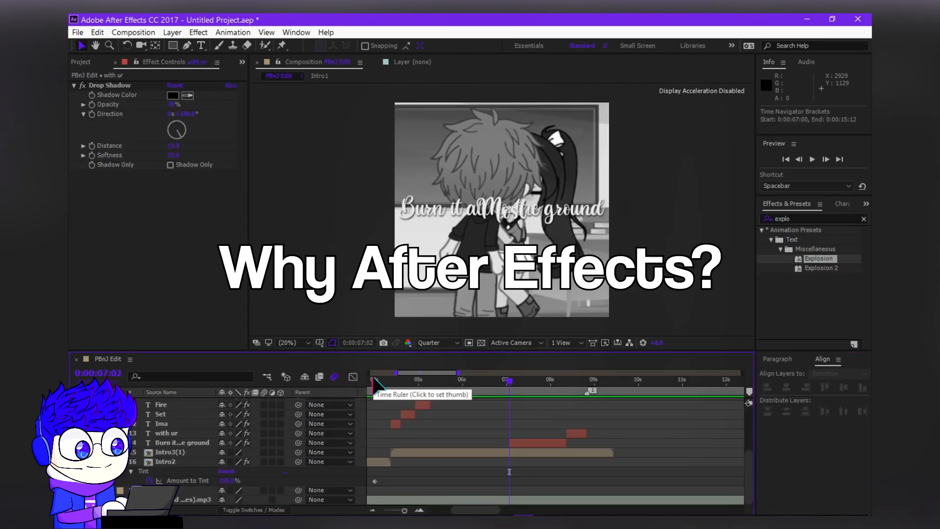
- Add a Position animator to the "Burn it all to the ground" text layer and offset its position
{"action": "left_click", "coordinate": [520, 444]}
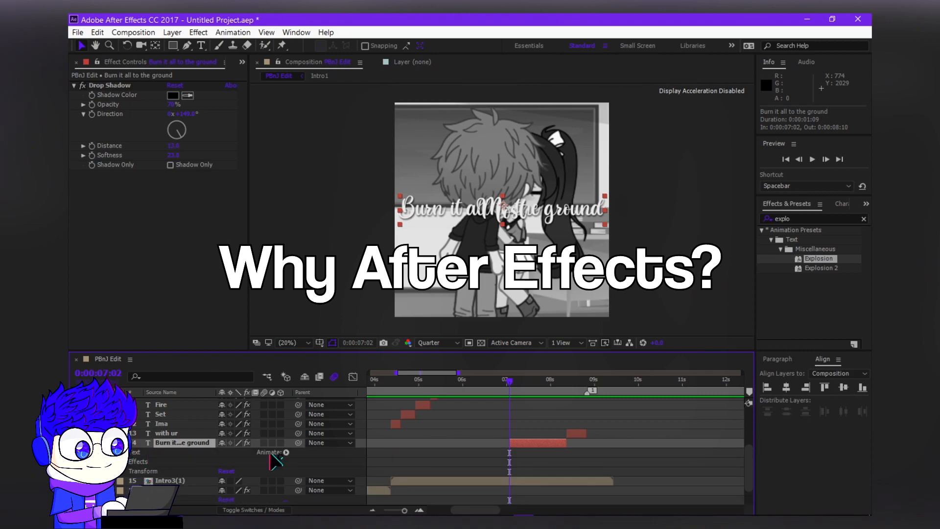
{"action": "left_click", "coordinate": [286, 452]}
{"action": "left_click", "coordinate": [324, 254]}
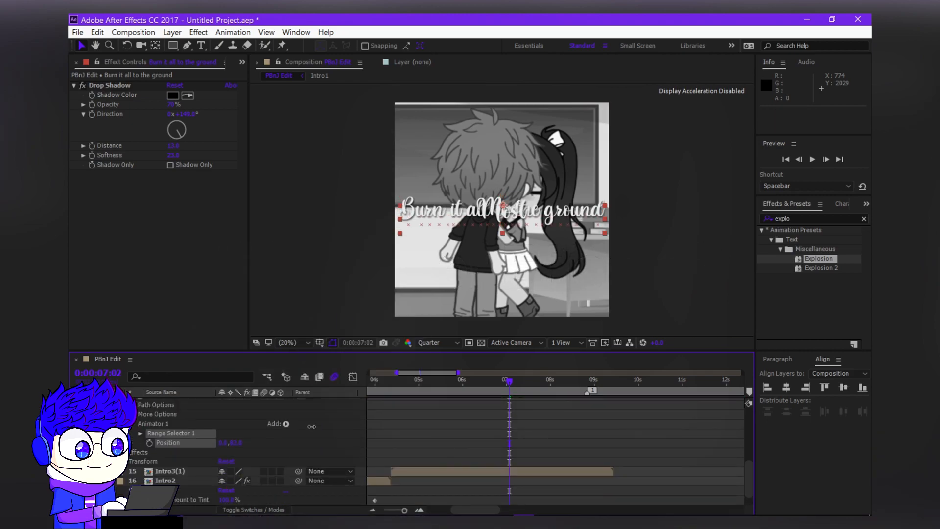
{"action": "left_click_drag", "start_coordinate": [225, 442], "coordinate": [451, 381]}
- Add Scale and Rotation properties to the text animator, with scale at 0% and rotation at 90°
{"action": "left_click", "coordinate": [286, 424]}
{"action": "left_click", "coordinate": [283, 430]}
{"action": "left_click", "coordinate": [418, 250]}
{"action": "left_click", "coordinate": [286, 424]}
{"action": "mouse_move", "coordinate": [314, 429]}
{"action": "left_click", "coordinate": [416, 278]}
{"action": "left_click", "coordinate": [240, 461]}
{"action": "left_click", "coordinate": [286, 424]}
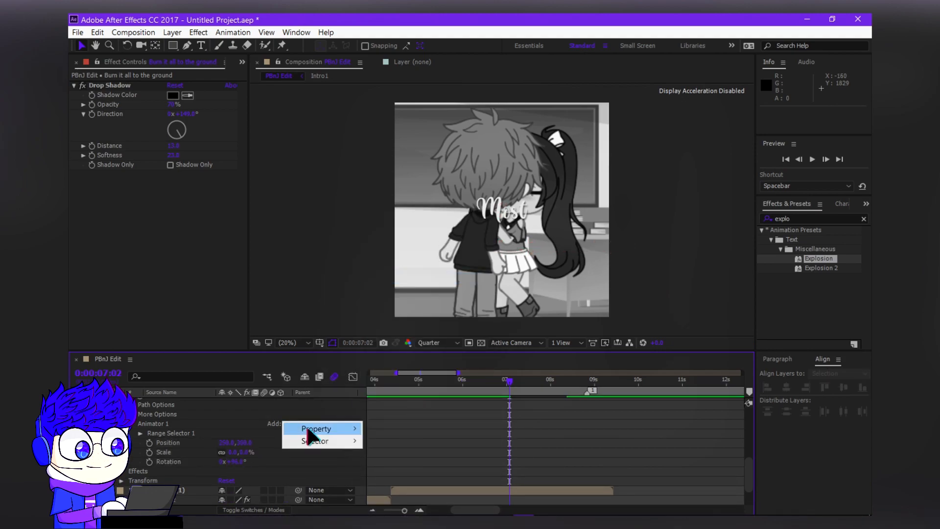
{"action": "left_click", "coordinate": [406, 360]}
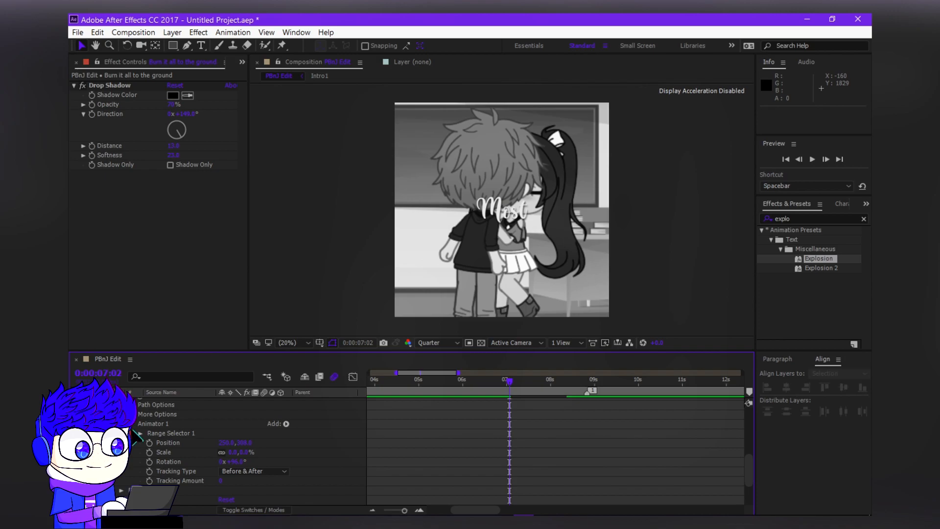
{"action": "left_click", "coordinate": [141, 433]}
{"action": "left_click", "coordinate": [153, 423]}
{"action": "scroll", "coordinate": [263, 445], "scroll_direction": "down", "scroll_amount": 1}
{"action": "left_click", "coordinate": [274, 404]}
{"action": "mouse_move", "coordinate": [313, 422]}
{"action": "left_click", "coordinate": [141, 414]}
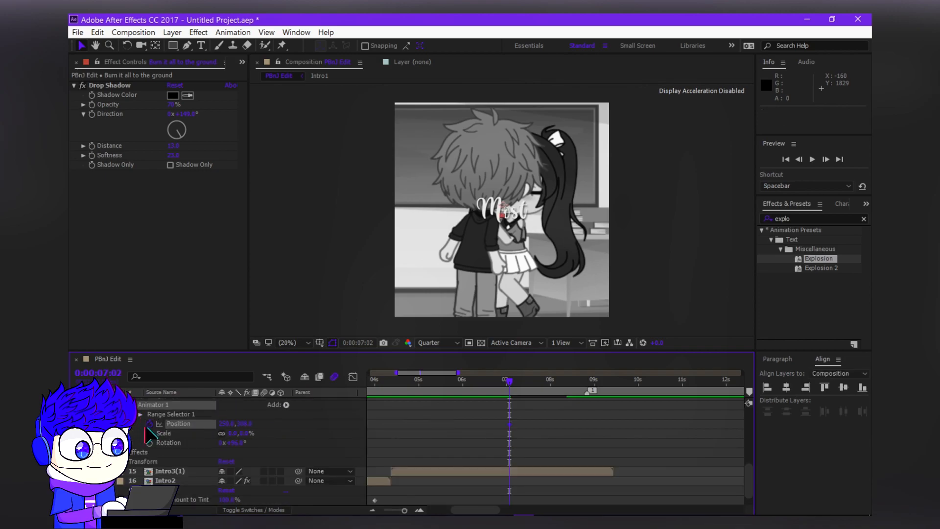
- Add an Expression Selector to the text animator and paste the delay-and-bounce expression into its Amount property
{"action": "left_click", "coordinate": [286, 405]}
{"action": "left_click", "coordinate": [396, 447]}
{"action": "left_click", "coordinate": [140, 424]}
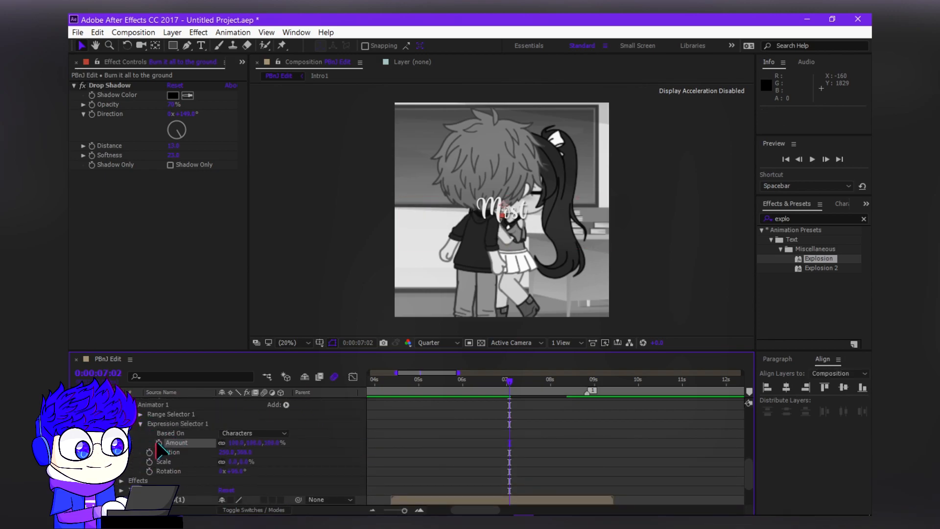
{"action": "left_click", "coordinate": [440, 452]}
{"action": "key", "text": "ctrl+v"}
- Set the delay in the Amount expression to .07
{"action": "left_click", "coordinate": [529, 381]}
{"action": "left_click_drag", "start_coordinate": [532, 382], "coordinate": [541, 383]}
{"action": "left_click", "coordinate": [415, 452]}
{"action": "key", "text": "BackSpace"}
{"action": "key", "text": "BackSpace"}
{"action": "type", "text": "07;"}
{"action": "left_click", "coordinate": [440, 443]}
- Enable motion blur on the "Burn it all to the ground" layer and preview its text animation
{"action": "scroll", "coordinate": [140, 433], "scroll_direction": "up", "scroll_amount": 3}
{"action": "left_click", "coordinate": [112, 414]}
{"action": "key", "text": "space"}
{"action": "key", "text": "space"}
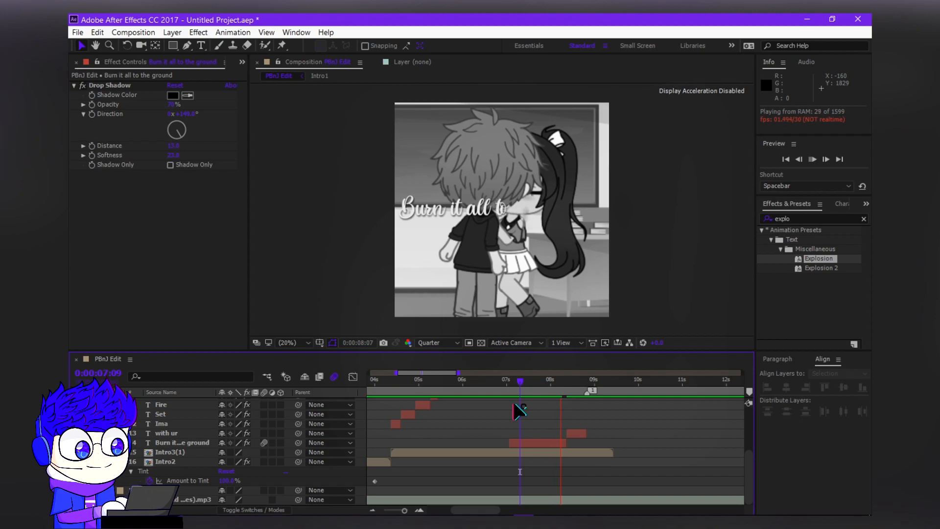
{"action": "key", "text": "space"}
{"action": "left_click", "coordinate": [381, 380]}
{"action": "key", "text": "space"}
- Expand the text properties of the "Burn it all to the ground" layer and replay its animation from just before 7 seconds
{"action": "left_click", "coordinate": [536, 442]}
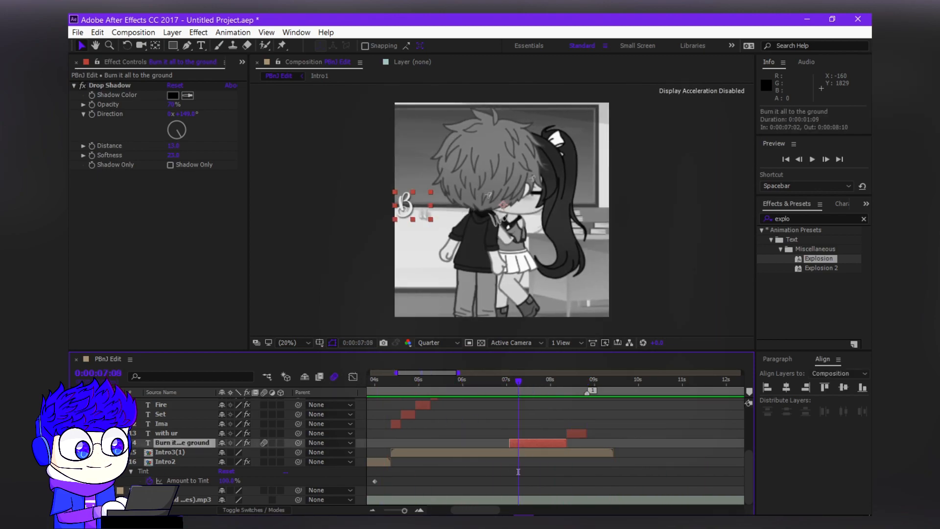
{"action": "key", "text": "u"}
{"action": "key", "text": "k"}
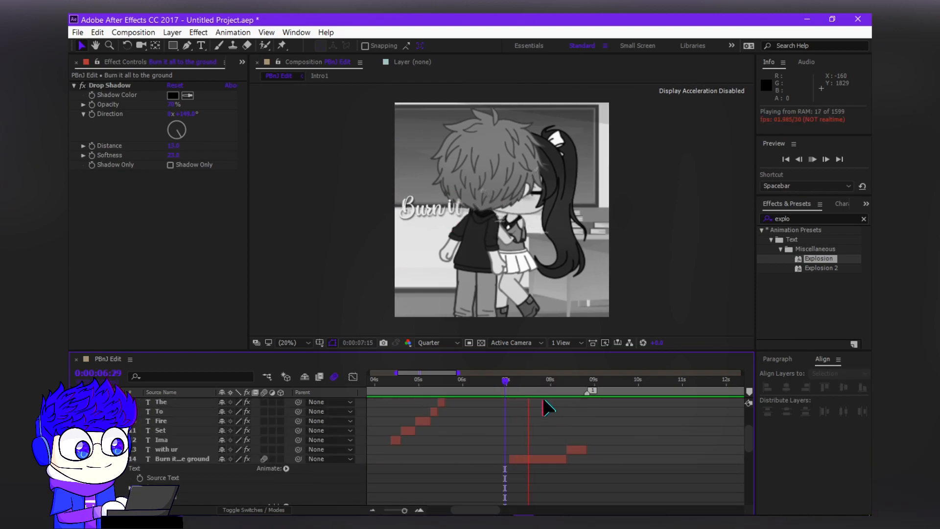
{"action": "key", "text": "space"}
{"action": "key", "text": "space"}
- Show the whole timeline and play the edit from the beginning to check the text timing
{"action": "left_click_drag", "start_coordinate": [558, 381], "coordinate": [625, 384]}
{"action": "left_click", "coordinate": [389, 509]}
{"action": "scroll", "coordinate": [395, 441], "scroll_direction": "up", "scroll_amount": 5}
{"action": "left_click_drag", "start_coordinate": [389, 380], "coordinate": [338, 378]}
{"action": "key", "text": "space"}
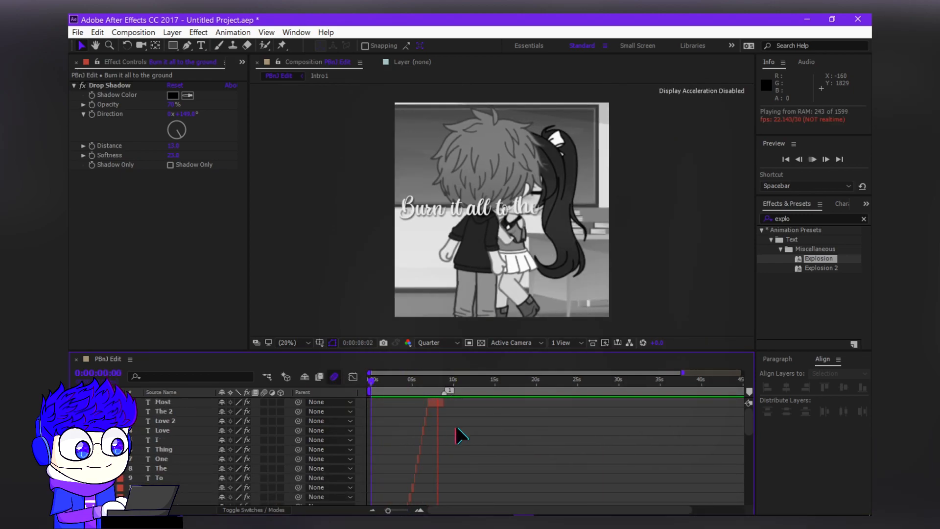
{"action": "key", "text": "space"}
{"action": "left_click", "coordinate": [420, 386]}
{"action": "key", "text": "space"}
- Edit the delay value in the Amount expression of the "Burn it all to the ground" text
{"action": "left_click", "coordinate": [419, 510]}
{"action": "scroll", "coordinate": [431, 466], "scroll_direction": "down", "scroll_amount": 10}
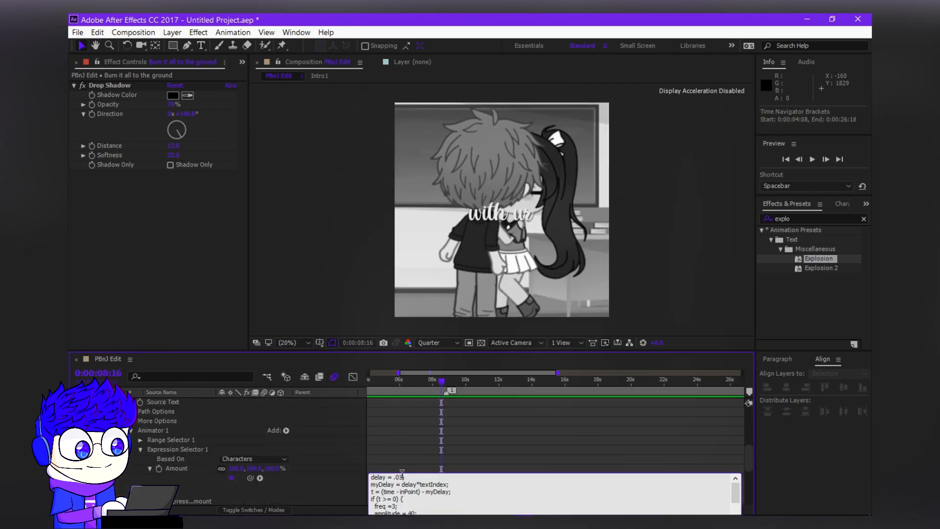
{"action": "scroll", "coordinate": [443, 461], "scroll_direction": "up", "scroll_amount": 3}
{"action": "scroll", "coordinate": [443, 441], "scroll_direction": "down", "scroll_amount": 2}
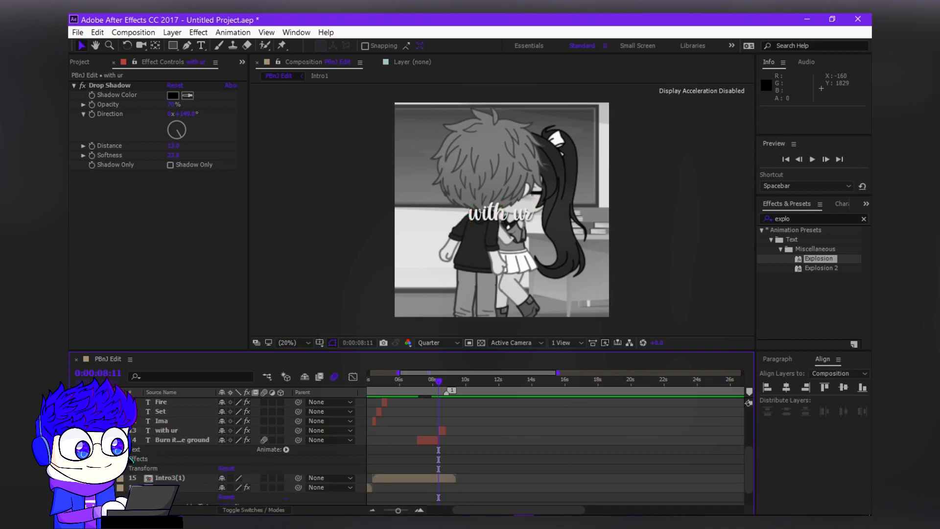
- Extend the "with ur" text layer to about 9:11 and give it the same text animator
{"action": "left_click", "coordinate": [443, 440]}
{"action": "left_click_drag", "start_coordinate": [451, 444], "coordinate": [456, 443]}
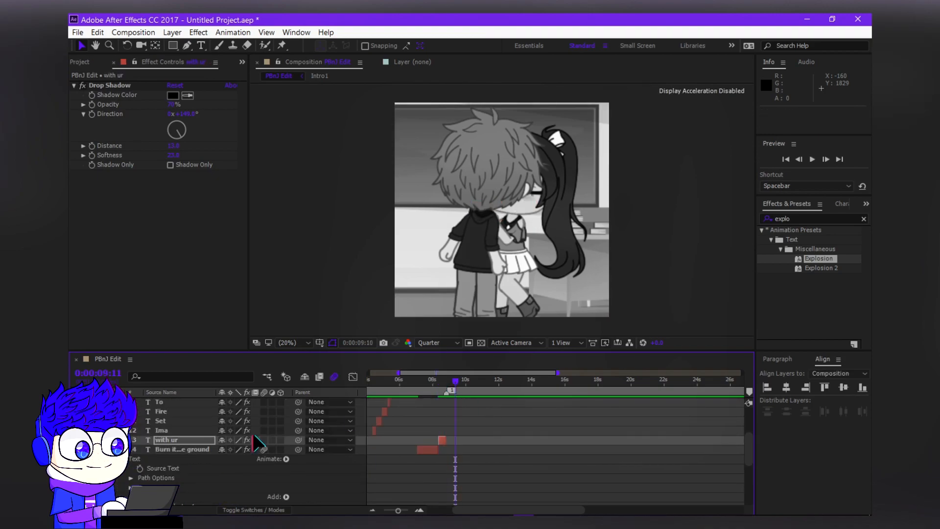
{"action": "scroll", "coordinate": [405, 490], "scroll_direction": "down", "scroll_amount": 4}
{"action": "left_click", "coordinate": [419, 510]}
{"action": "scroll", "coordinate": [343, 480], "scroll_direction": "up", "scroll_amount": 6}
{"action": "scroll", "coordinate": [147, 456], "scroll_direction": "down", "scroll_amount": 3}
{"action": "left_click", "coordinate": [112, 433]}
{"action": "left_click", "coordinate": [122, 442]}
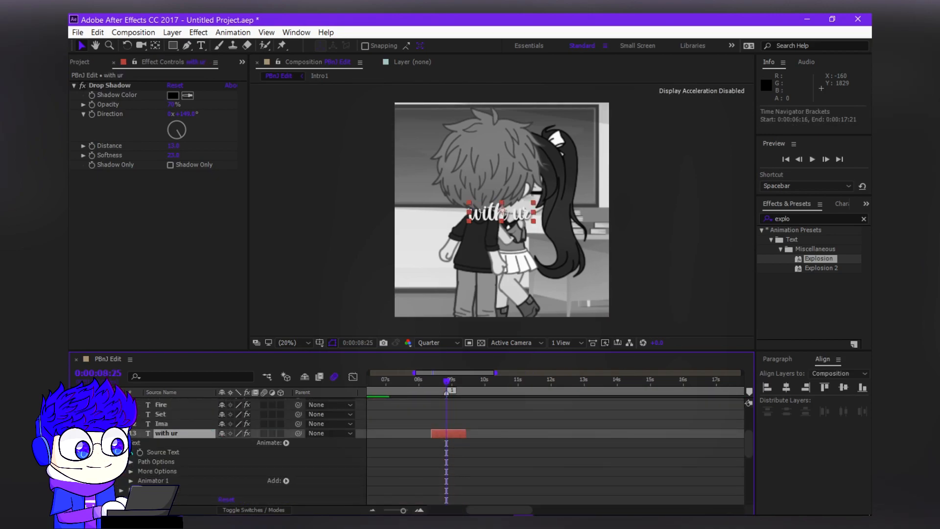
- Set the delay in the Amount expression of the "with ur" layer to .03
{"action": "scroll", "coordinate": [294, 475], "scroll_direction": "down", "scroll_amount": 6}
{"action": "key", "text": "space"}
{"action": "scroll", "coordinate": [294, 450], "scroll_direction": "up", "scroll_amount": 1}
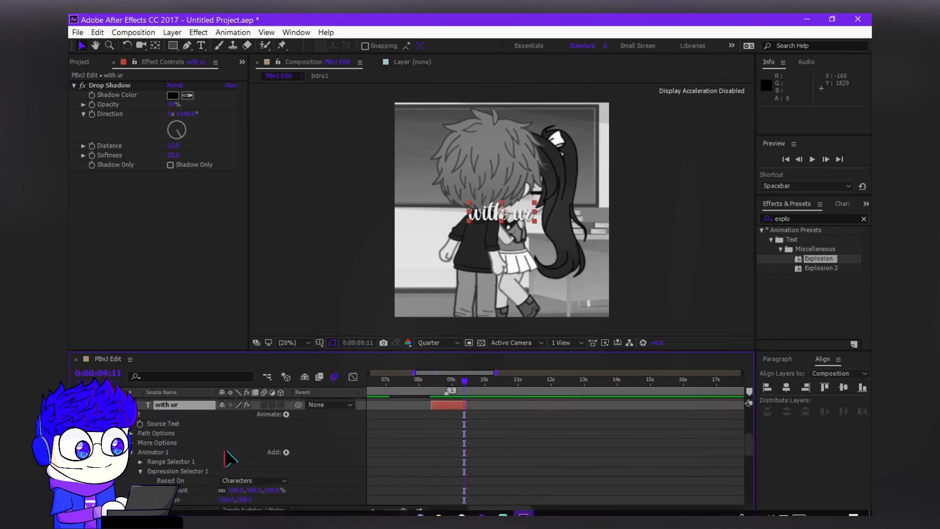
{"action": "left_click", "coordinate": [140, 470]}
{"action": "scroll", "coordinate": [137, 467], "scroll_direction": "down", "scroll_amount": 2}
{"action": "left_click", "coordinate": [150, 433]}
{"action": "left_click", "coordinate": [419, 443]}
{"action": "left_click", "coordinate": [494, 431]}
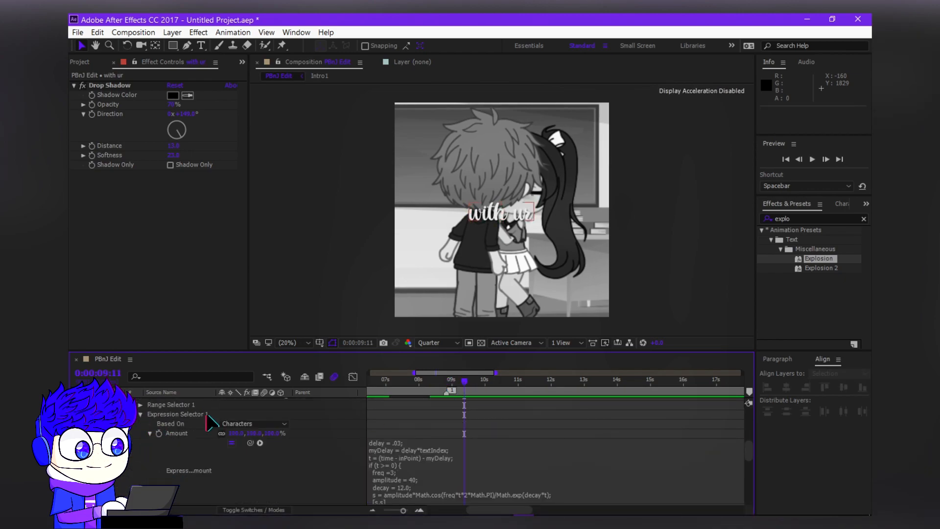
- Preview both animated text layers starting around the 7-second mark
{"action": "scroll", "coordinate": [485, 421], "scroll_direction": "up", "scroll_amount": 5}
{"action": "key", "text": "space"}
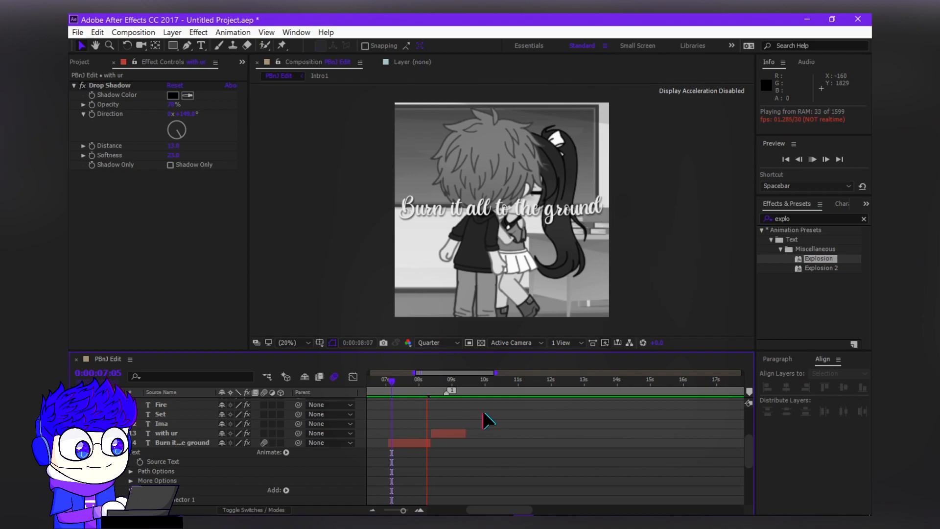
{"action": "left_click", "coordinate": [386, 390]}
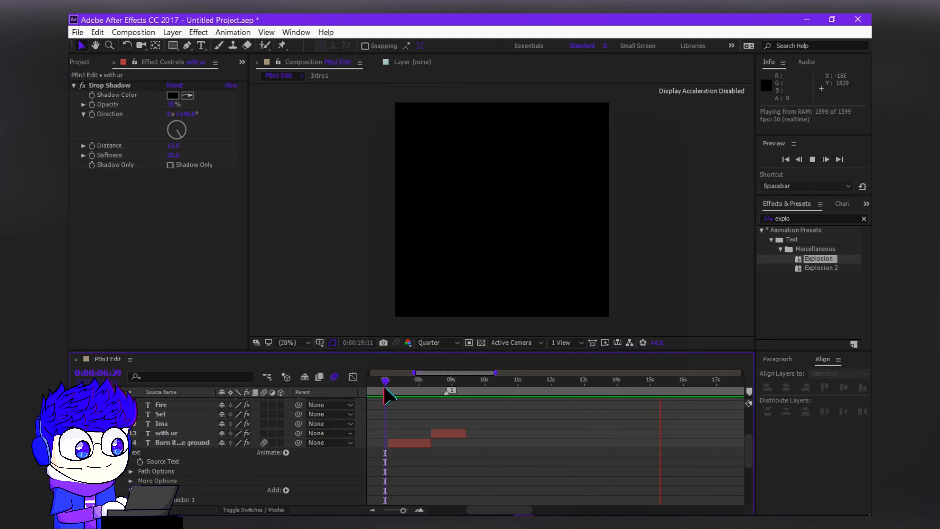
{"action": "left_click", "coordinate": [401, 388]}
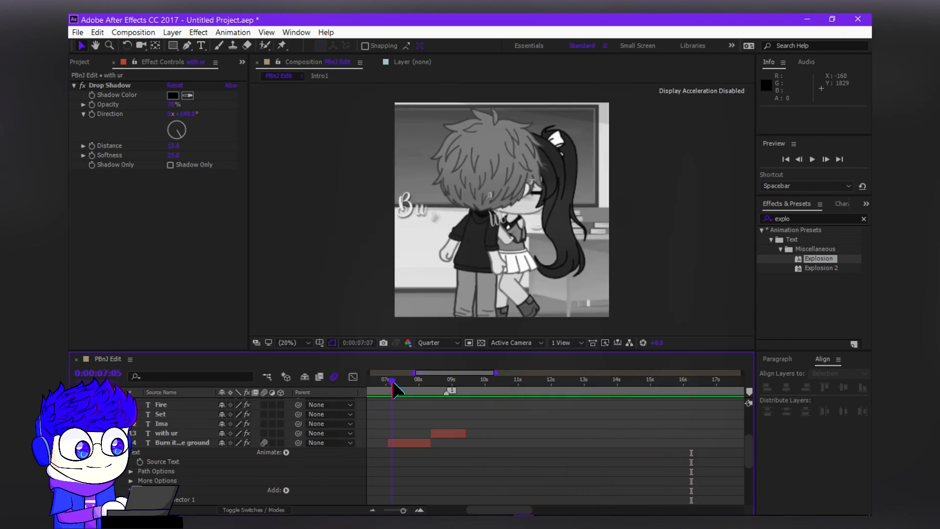
- Extend the "Burn it all to the ground" layer to 8:20 and keyframe its opacity to fade out from 8:11
{"action": "left_click", "coordinate": [440, 443]}
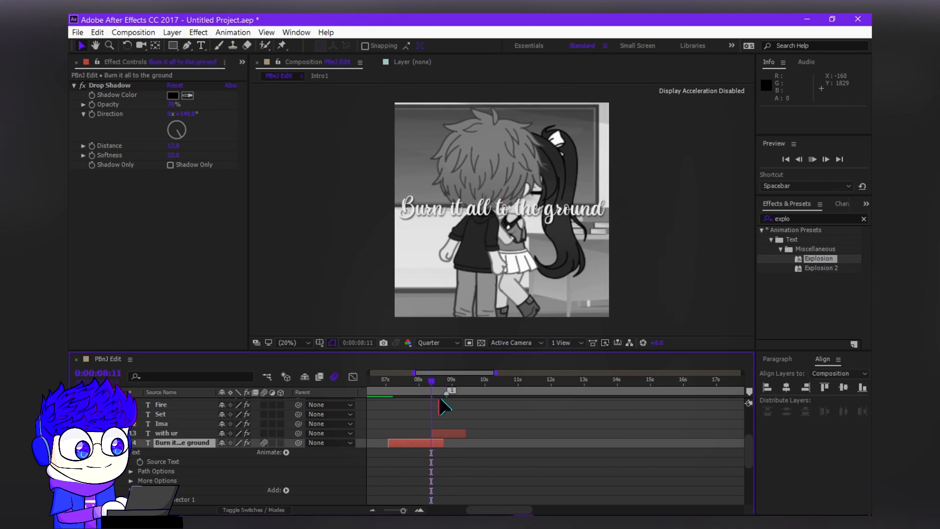
{"action": "key", "text": "="}
{"action": "key", "text": "t"}
{"action": "left_click_drag", "start_coordinate": [222, 452], "coordinate": [177, 453]}
- Shorten the fade-out by moving its end keyframe earlier and trimming the text layer to about 8:15
{"action": "left_click_drag", "start_coordinate": [457, 442], "coordinate": [440, 443]}
{"action": "left_click", "coordinate": [438, 414]}
{"action": "left_click", "coordinate": [436, 393]}
{"action": "left_click", "coordinate": [433, 441]}
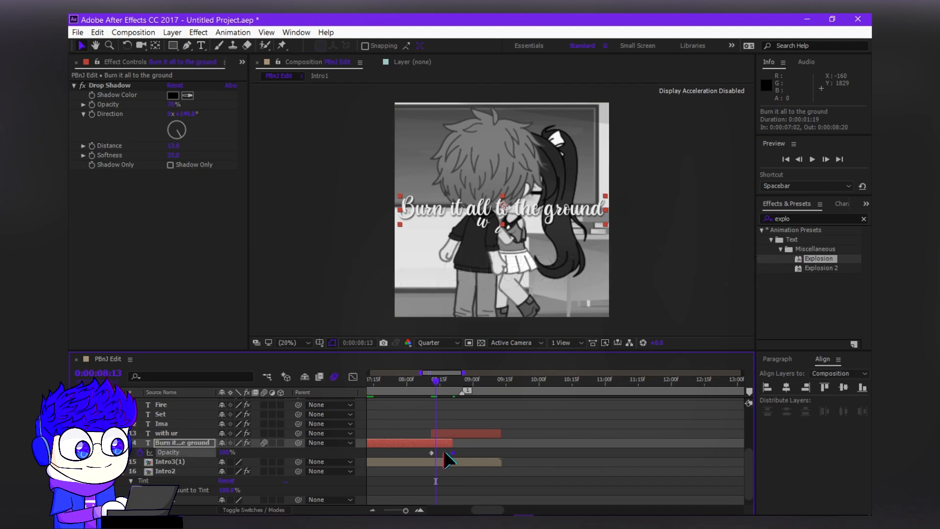
{"action": "left_click", "coordinate": [436, 380]}
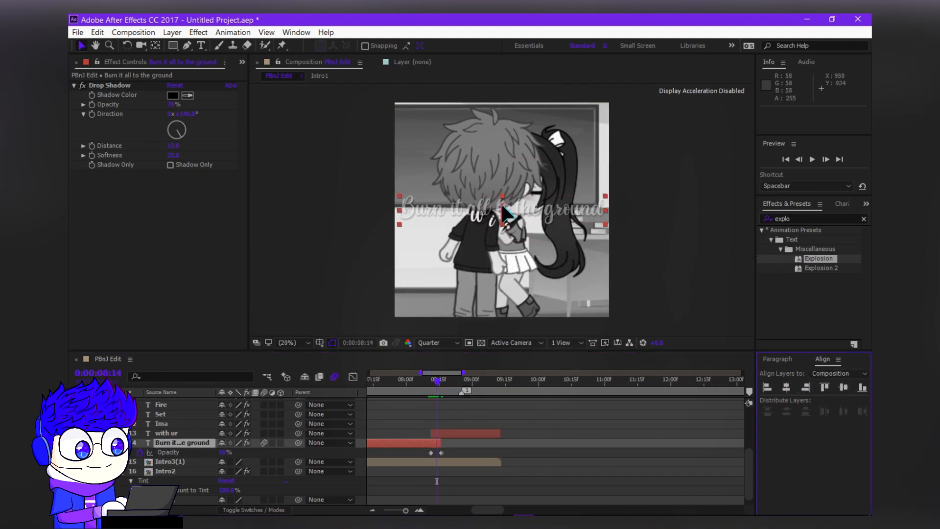
- Change the text of the "with ur" layer to "with your"
{"action": "left_click", "coordinate": [466, 433]}
{"action": "key", "text": "i"}
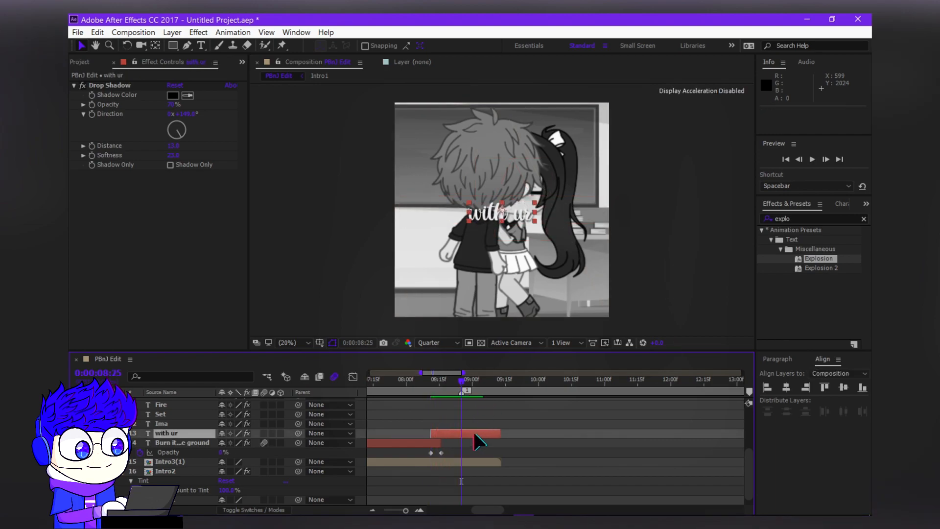
{"action": "double_click", "coordinate": [532, 215]}
{"action": "left_click", "coordinate": [853, 227]}
{"action": "key", "text": "Return"}
{"action": "left_click", "coordinate": [770, 203]}
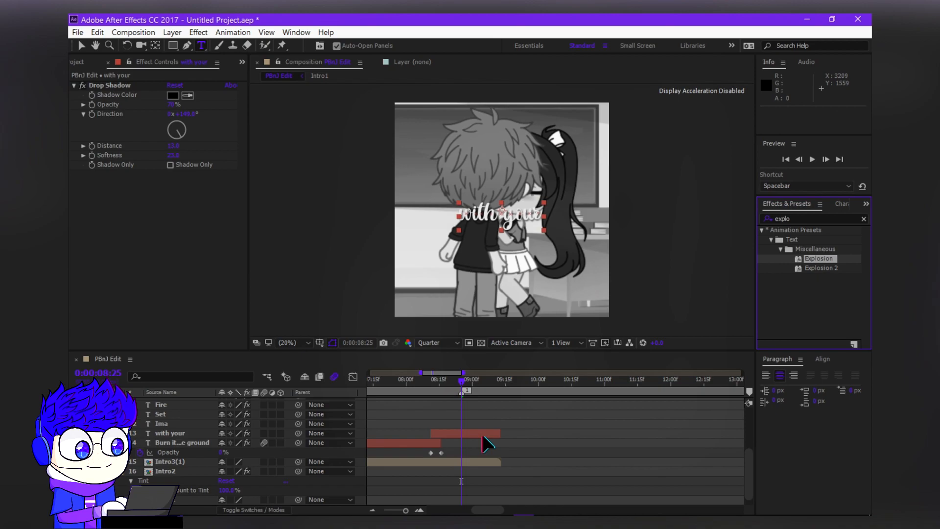
- Play the whole edit from the beginning to review the text fade and the revised wording
{"action": "left_click", "coordinate": [482, 434]}
{"action": "left_click", "coordinate": [480, 380]}
{"action": "key", "text": "space"}
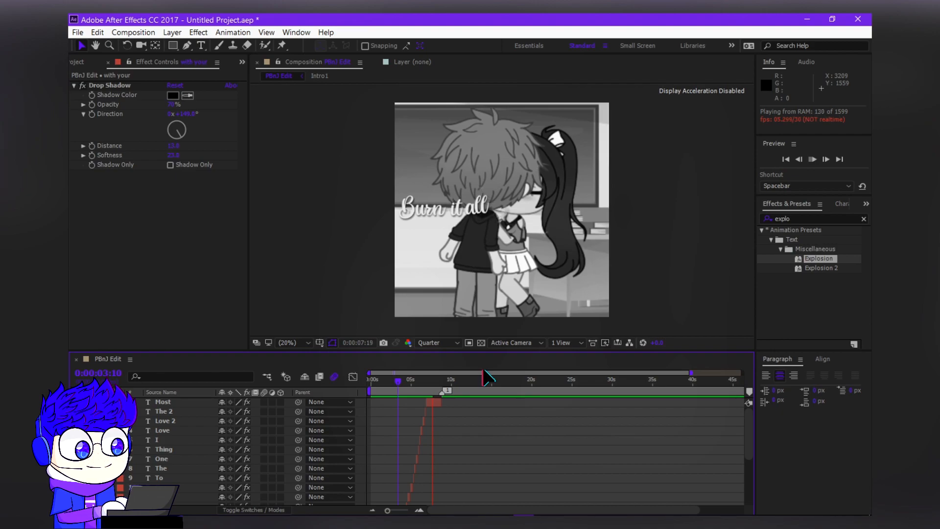
{"action": "left_click", "coordinate": [371, 380]}
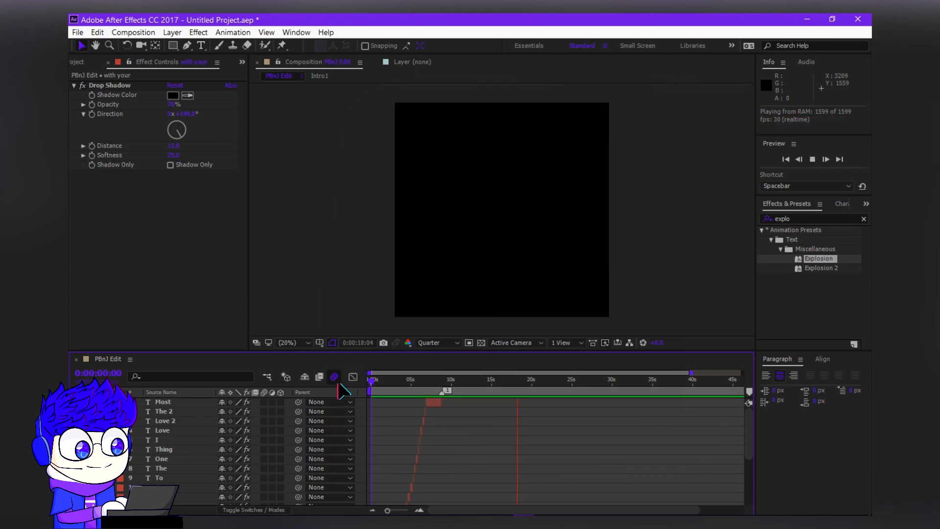
{"action": "key", "text": "space"}
{"action": "key", "text": "Home"}
{"action": "key", "text": "space"}
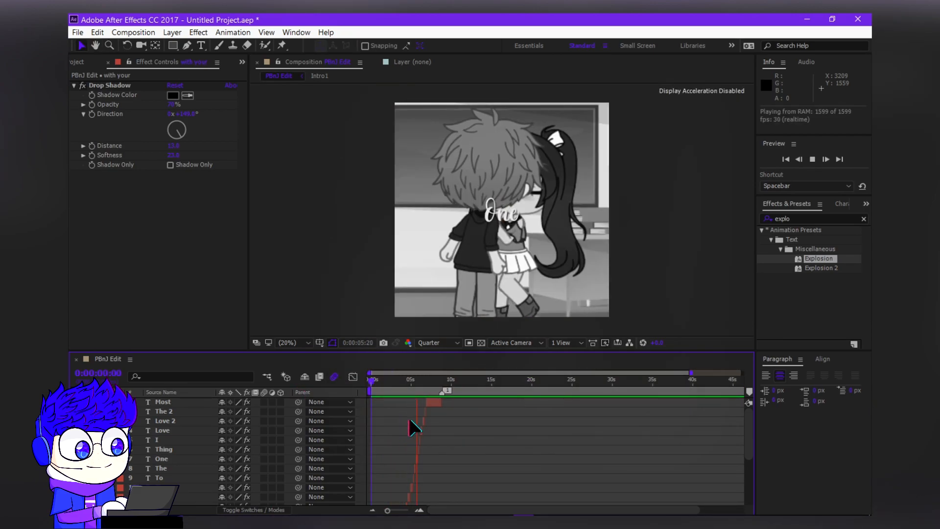
- Keyframe the "Ima" layer's Scale from 200% at 4:11 down to 100% at 4:18, with eased keyframes
{"action": "left_click", "coordinate": [419, 510]}
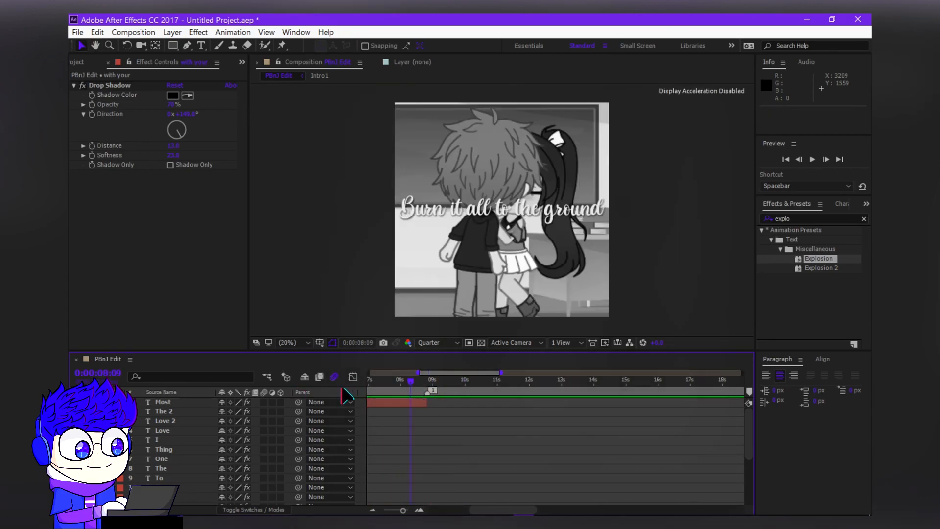
{"action": "left_click_drag", "start_coordinate": [483, 388], "coordinate": [507, 387]}
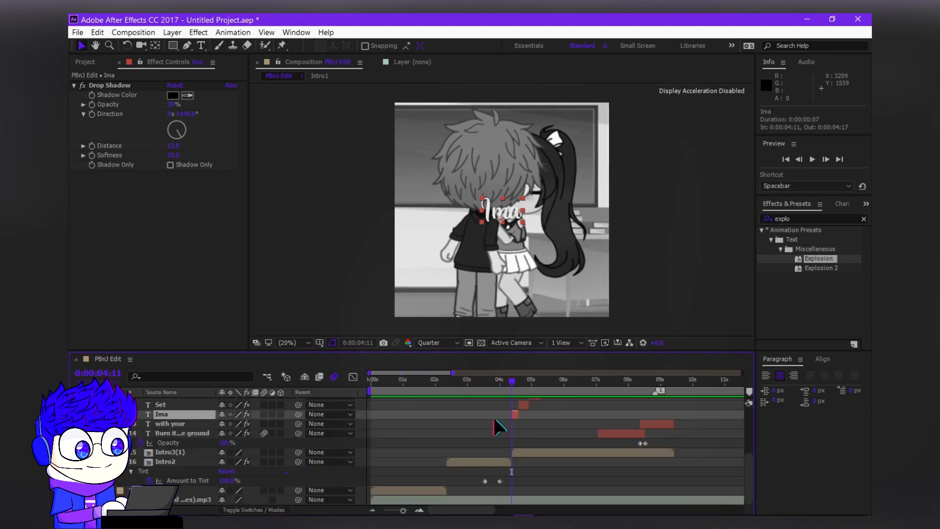
{"action": "left_click", "coordinate": [147, 424]}
{"action": "key", "text": "equal"}
{"action": "left_click_drag", "start_coordinate": [510, 398], "coordinate": [528, 387]}
{"action": "type", "text": "20"}
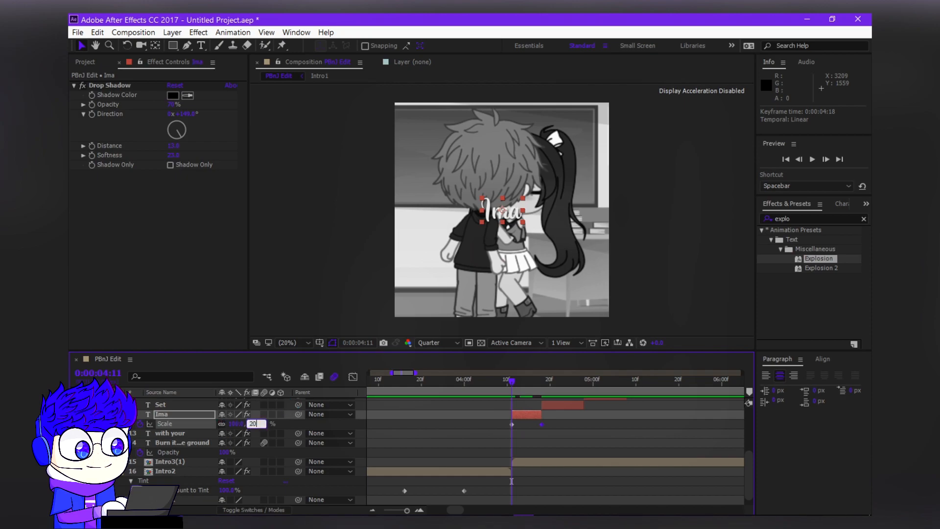
{"action": "type", "text": "0"}
{"action": "key", "text": "Return"}
{"action": "key", "text": "shift+F3"}
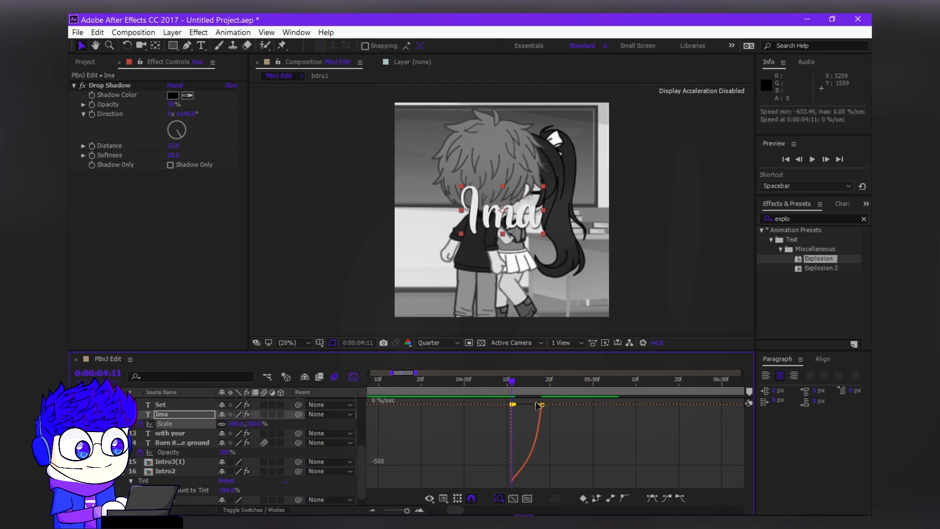
{"action": "key", "text": "shift+F3"}
- Paste the eased scale keyframes at the start of the "Set" and "Fire" layers, with motion blur enabled on the lyric layers
{"action": "left_click", "coordinate": [564, 405]}
{"action": "key", "text": "space"}
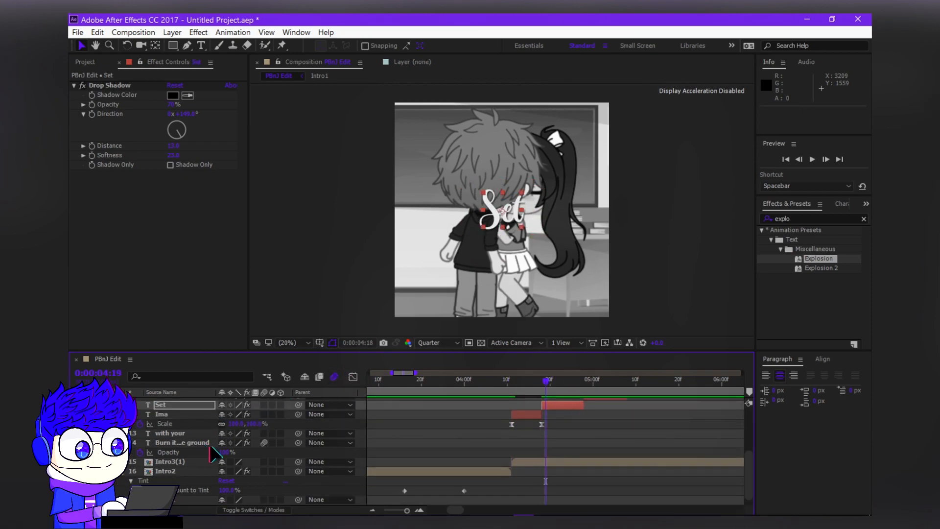
{"action": "scroll", "coordinate": [458, 420], "scroll_direction": "up", "scroll_amount": 5}
{"action": "key", "text": "ctrl+Up"}
{"action": "key", "text": "ctrl+v"}
- Try a Wave Warp effect on the "Fire" text with direction 0° and wave width 80
{"action": "left_click", "coordinate": [798, 218]}
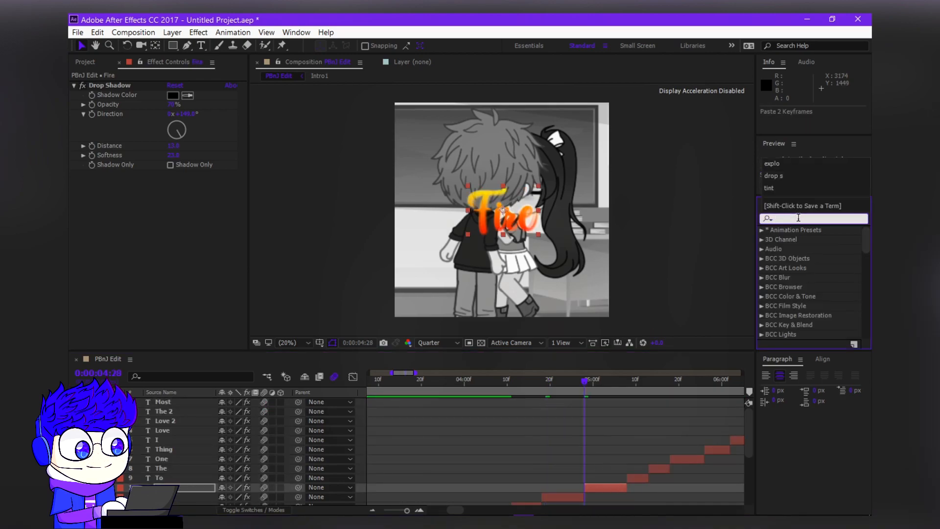
{"action": "type", "text": "wave"}
{"action": "double_click", "coordinate": [802, 278]}
{"action": "left_click", "coordinate": [181, 212]}
{"action": "type", "text": "0"}
{"action": "key", "text": "Return"}
{"action": "type", "text": "80"}
{"action": "key", "text": "Return"}
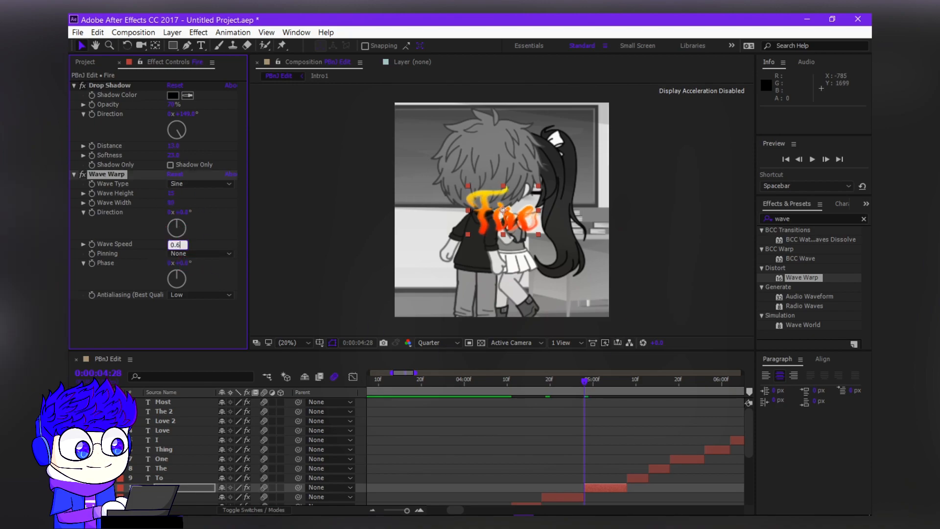
- Set the Wave Warp speed to 0.6, check the motion on "Fire", and delete the effect
{"action": "type", "text": "0.6"}
{"action": "key", "text": "Return"}
{"action": "left_click_drag", "start_coordinate": [462, 381], "coordinate": [615, 387]}
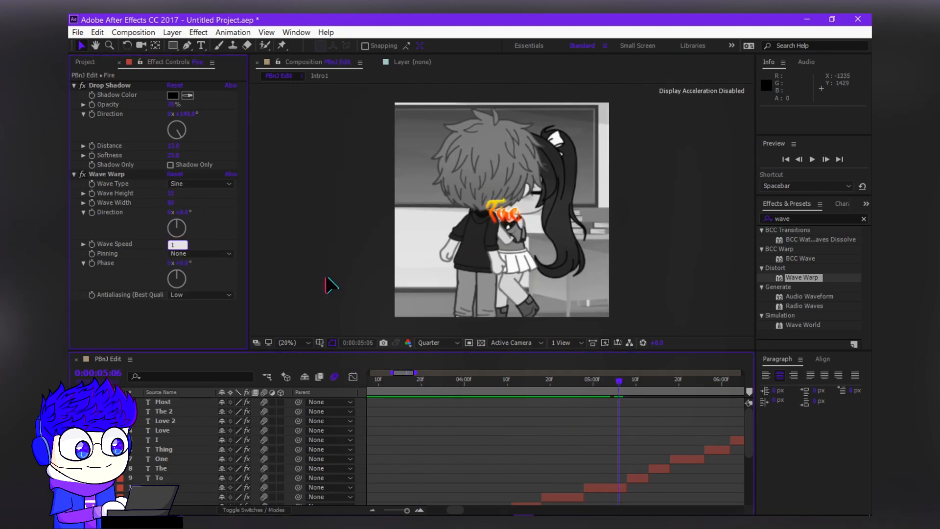
{"action": "left_click", "coordinate": [129, 174]}
{"action": "key", "text": "Delete"}
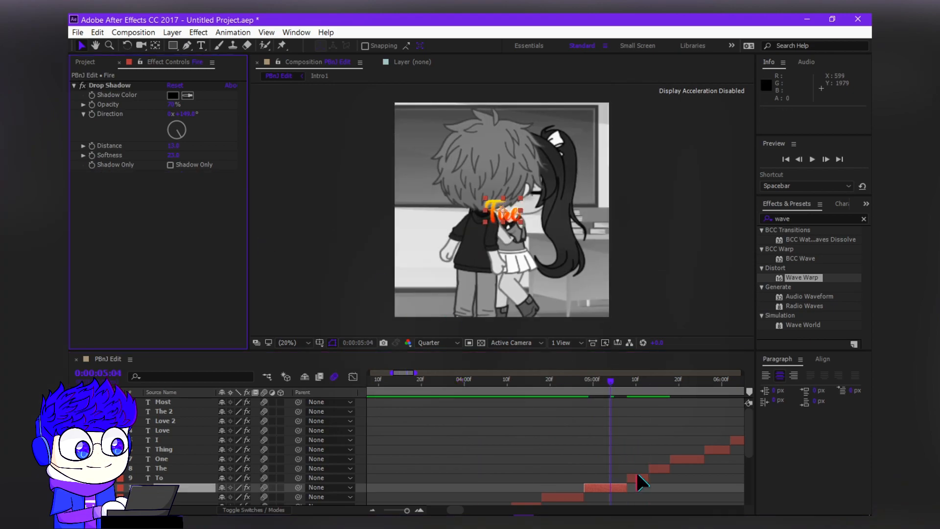
- Paste the eased scale keyframes onto the following lyric layers, including "To", "The" and "Thing", previewing the timing from 3:29
{"action": "left_click", "coordinate": [637, 475]}
{"action": "key", "text": "s"}
{"action": "left_click", "coordinate": [659, 468]}
{"action": "left_click", "coordinate": [461, 384]}
{"action": "key", "text": "space"}
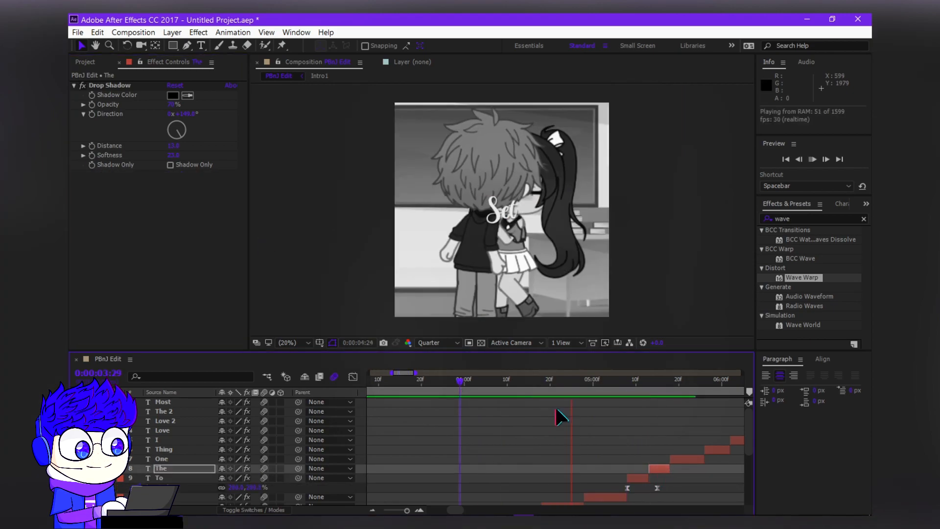
{"action": "left_click", "coordinate": [715, 448]}
{"action": "key", "text": "ctrl+v"}
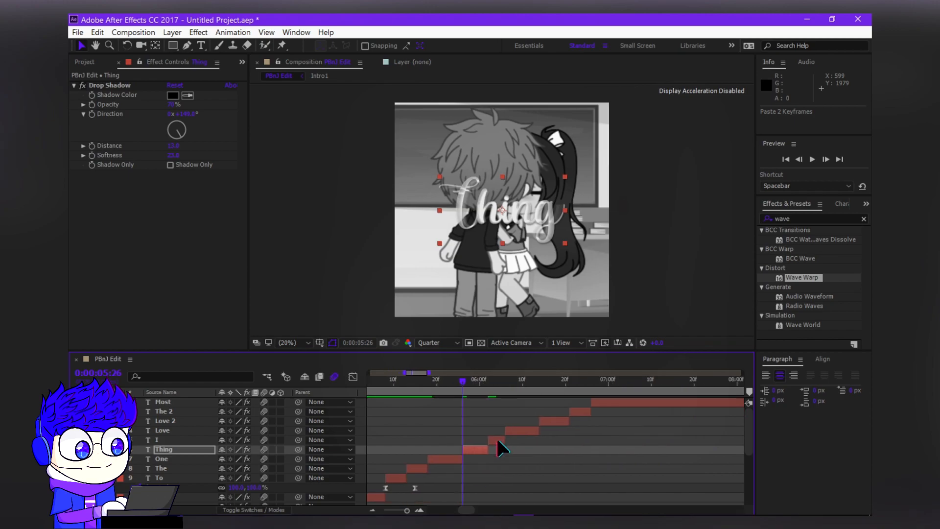
- Color the "Love" text red and apply the CC Light Sweep effect to it
{"action": "double_click", "coordinate": [517, 429]}
{"action": "left_click", "coordinate": [852, 224]}
{"action": "left_click", "coordinate": [581, 201]}
{"action": "left_click", "coordinate": [772, 203]}
{"action": "scroll", "coordinate": [831, 317], "scroll_direction": "down", "scroll_amount": 2}
{"action": "left_click_drag", "start_coordinate": [827, 322], "coordinate": [533, 229]}
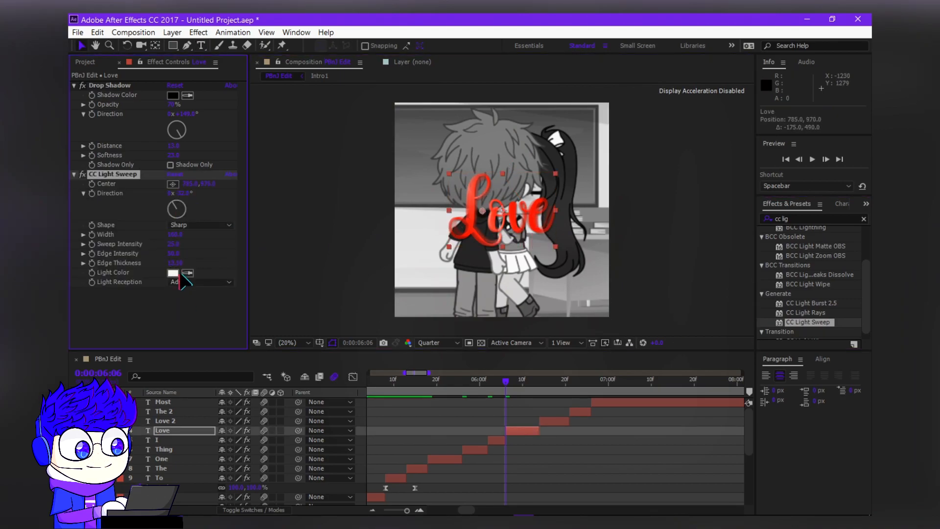
- Keyframe the light sweep's Center on "Love" from 1525, 805 at 6:06 to 615, 1235, with the end keyframe at about 6:18
{"action": "left_click", "coordinate": [172, 184]}
{"action": "left_click_drag", "start_coordinate": [552, 197], "coordinate": [565, 192]}
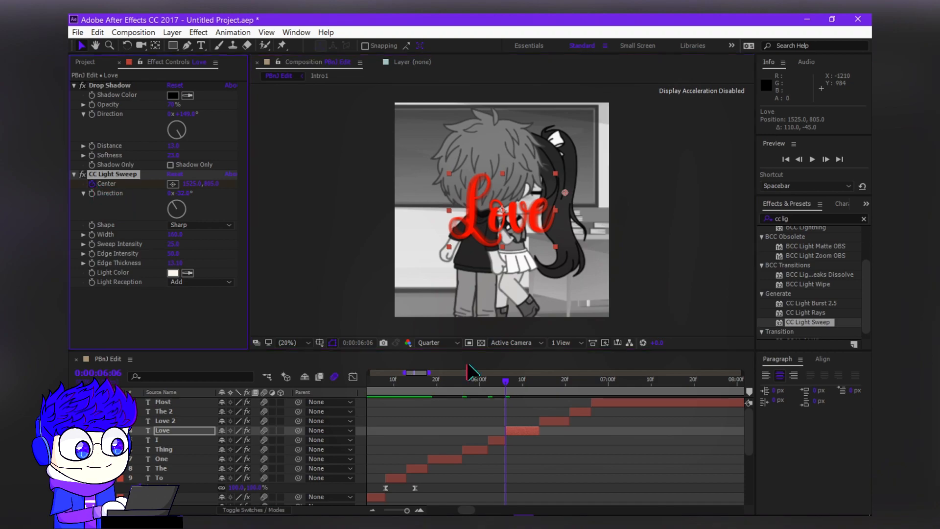
{"action": "left_click", "coordinate": [531, 380]}
{"action": "left_click", "coordinate": [532, 430]}
{"action": "left_click_drag", "start_coordinate": [476, 233], "coordinate": [463, 240]}
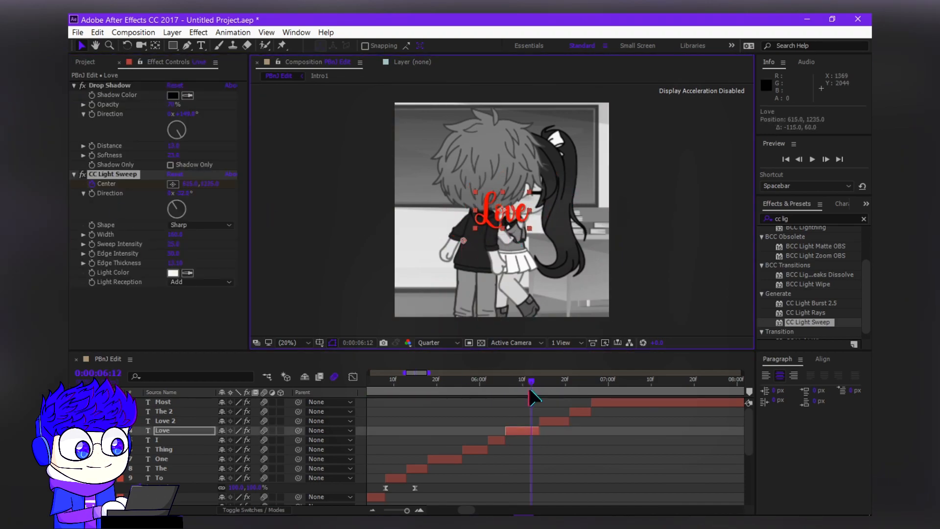
{"action": "key", "text": "space"}
{"action": "key", "text": "u"}
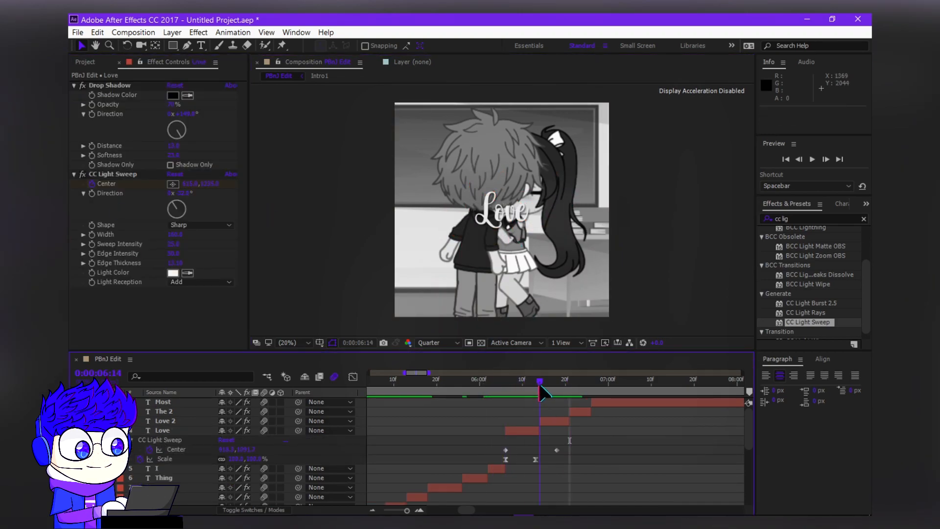
- Delete the "Love 2" layer and move "The 2" to start at 6:14, right after "Love"
{"action": "left_click", "coordinate": [556, 421]}
{"action": "key", "text": "Delete"}
{"action": "left_click_drag", "start_coordinate": [580, 410], "coordinate": [551, 411]}
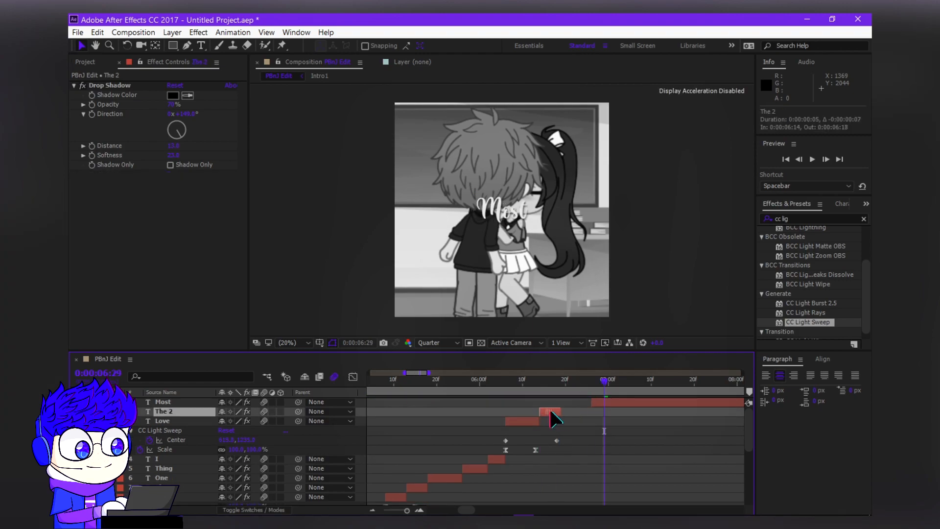
- Play the section around "The 2" and retime the "Most" layer to start at 6:24
{"action": "left_click", "coordinate": [524, 384]}
{"action": "key", "text": "space"}
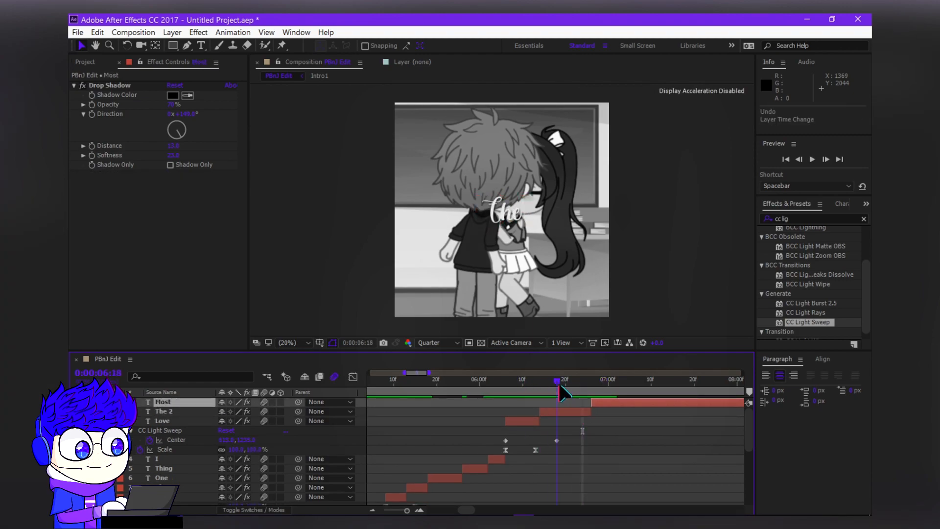
{"action": "left_click_drag", "start_coordinate": [591, 402], "coordinate": [582, 402]}
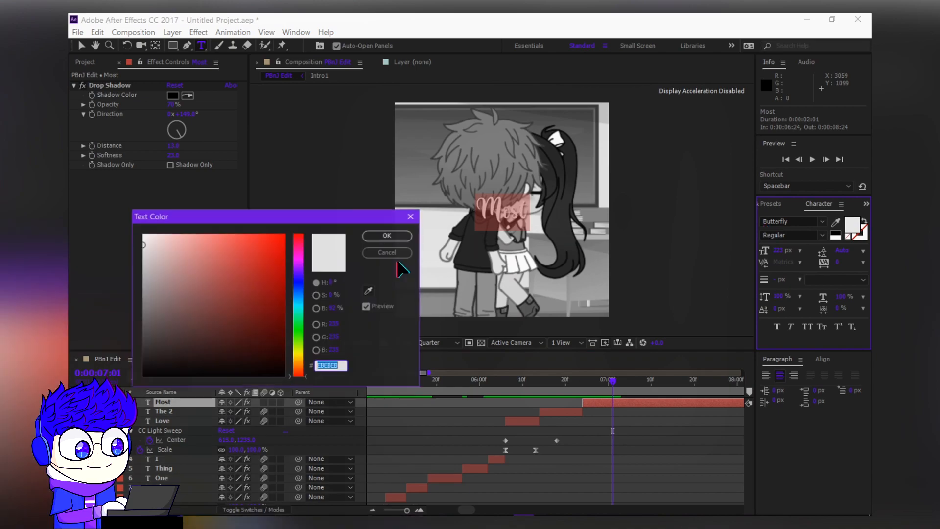
- Color the "Most" text orange and play the edit from 3:12
{"action": "left_click_drag", "start_coordinate": [300, 343], "coordinate": [300, 360]}
{"action": "key", "text": "Return"}
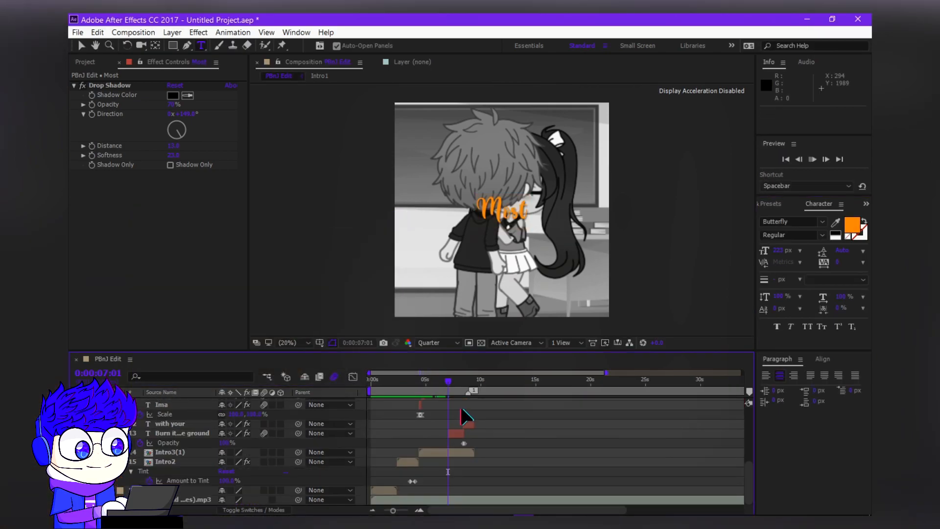
{"action": "key", "text": "space"}
{"action": "left_click", "coordinate": [408, 384]}
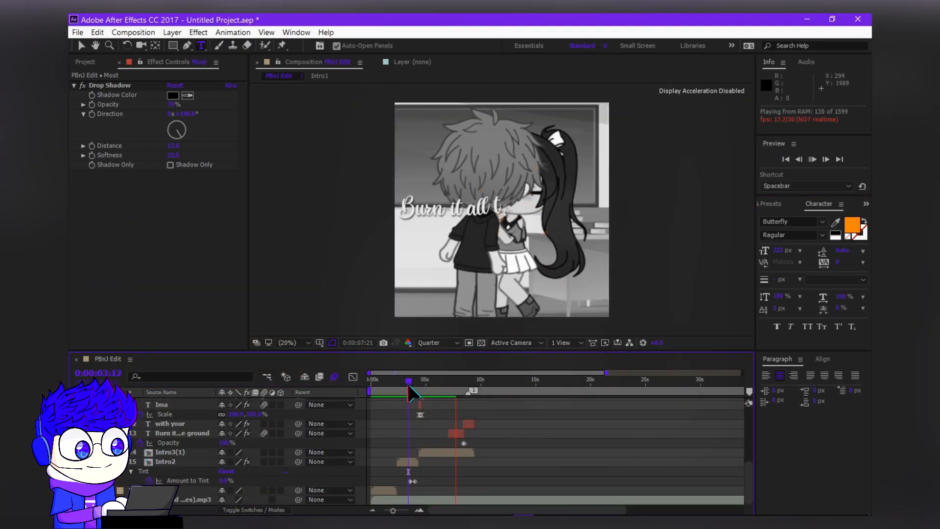
- Give the "Most" layer the same eased scale keyframes from 6:24 and replay the lyrics from 3:14
{"action": "scroll", "coordinate": [412, 445], "scroll_direction": "up", "scroll_amount": 5}
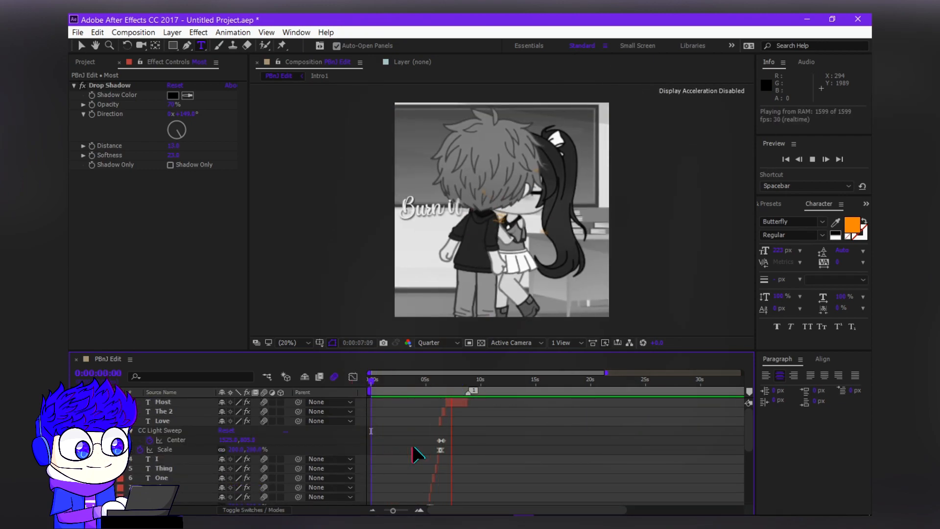
{"action": "left_click", "coordinate": [472, 402]}
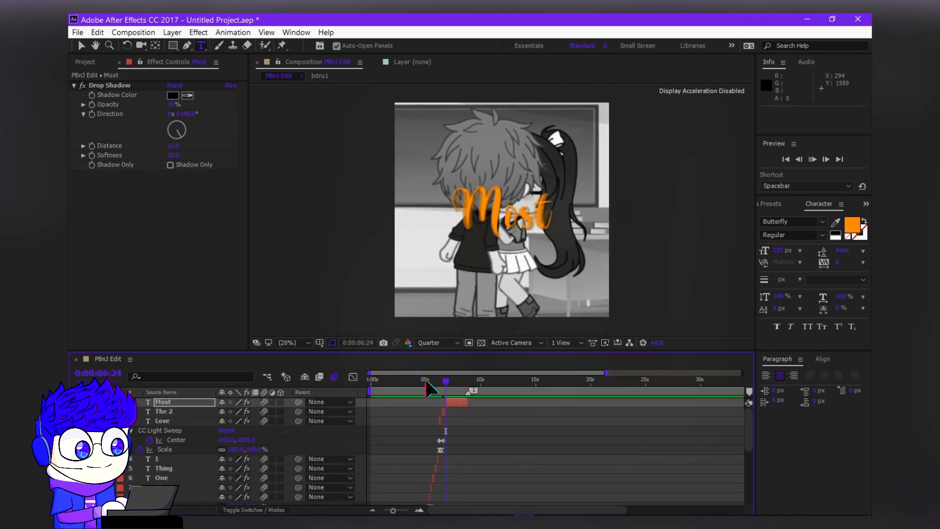
{"action": "key", "text": "space"}
{"action": "scroll", "coordinate": [420, 430], "scroll_direction": "down", "scroll_amount": 5}
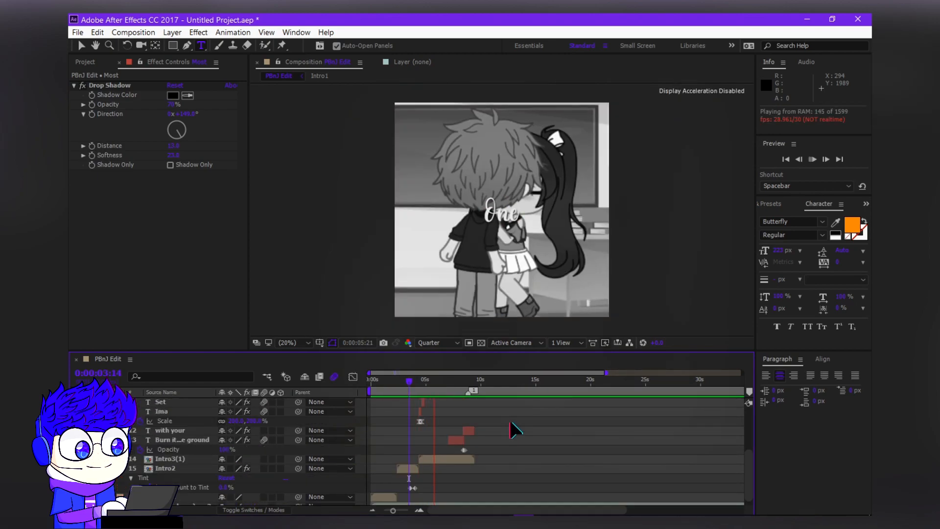
{"action": "key", "text": "space"}
- Pre-compose the single-word lyric layers from "Ima" to "Most" as "Lyrics1" and duplicate the pre-comp
{"action": "key", "text": "ctrl+a"}
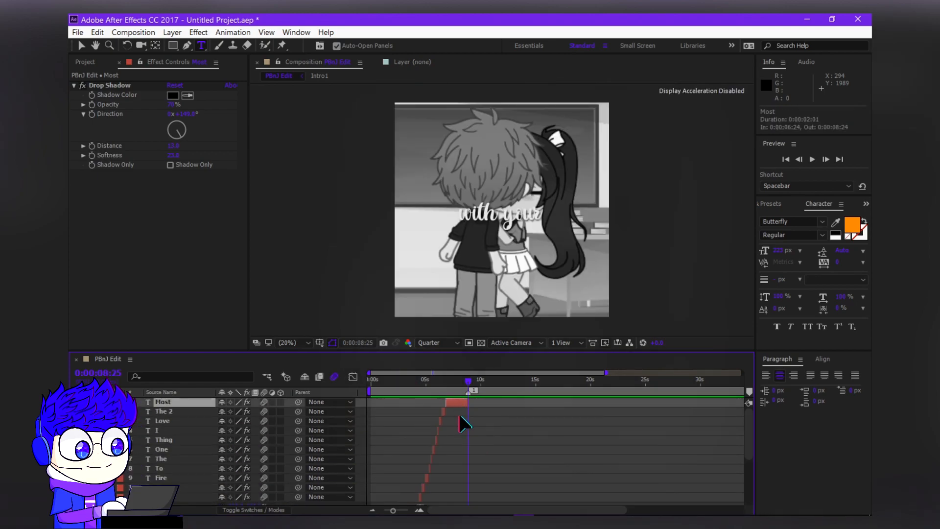
{"action": "right_click", "coordinate": [372, 421]}
{"action": "left_click", "coordinate": [396, 374]}
{"action": "key", "text": "Escape"}
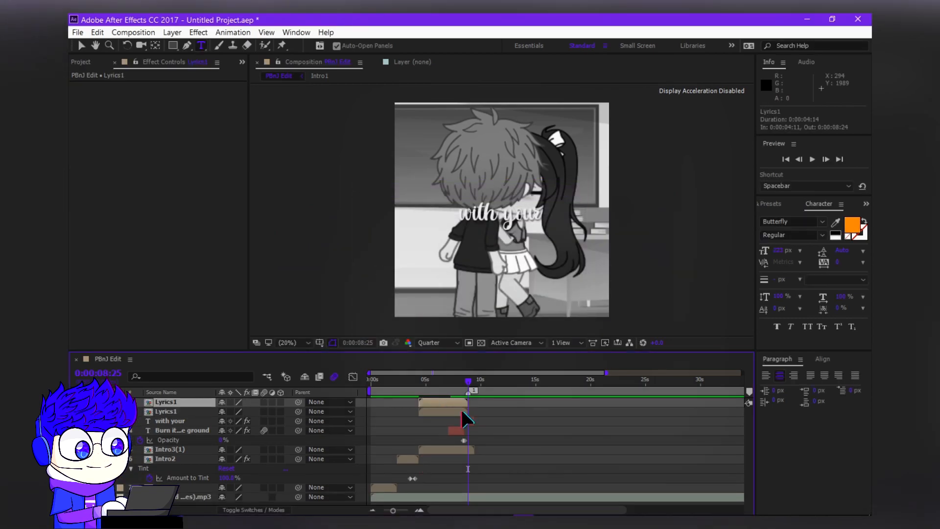
- Lower the opacity of the lower "Lyrics1" copy and play the edit to check the layered lyrics
{"action": "key", "text": "t"}
{"action": "left_click", "coordinate": [519, 435]}
{"action": "left_click", "coordinate": [416, 384]}
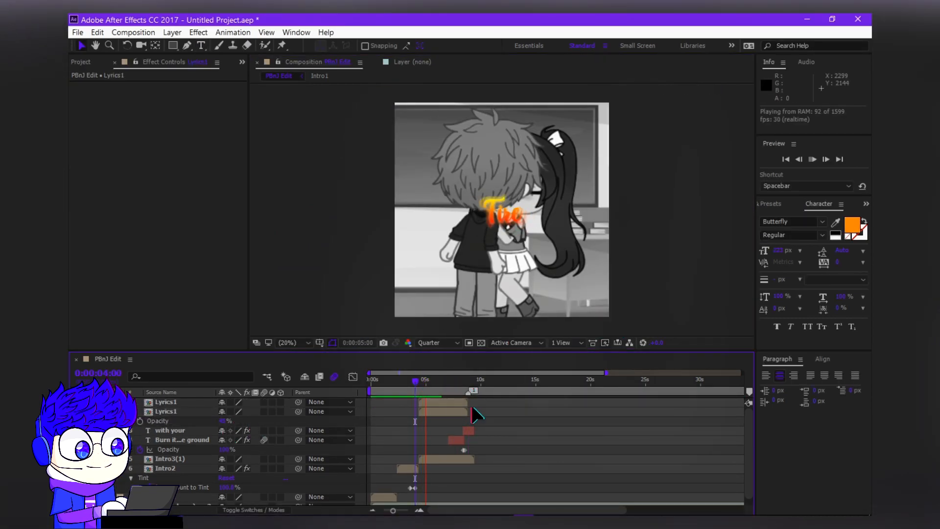
{"action": "scroll", "coordinate": [588, 216], "scroll_direction": "down", "scroll_amount": 1}
{"action": "left_click", "coordinate": [410, 383]}
{"action": "key", "text": "space"}
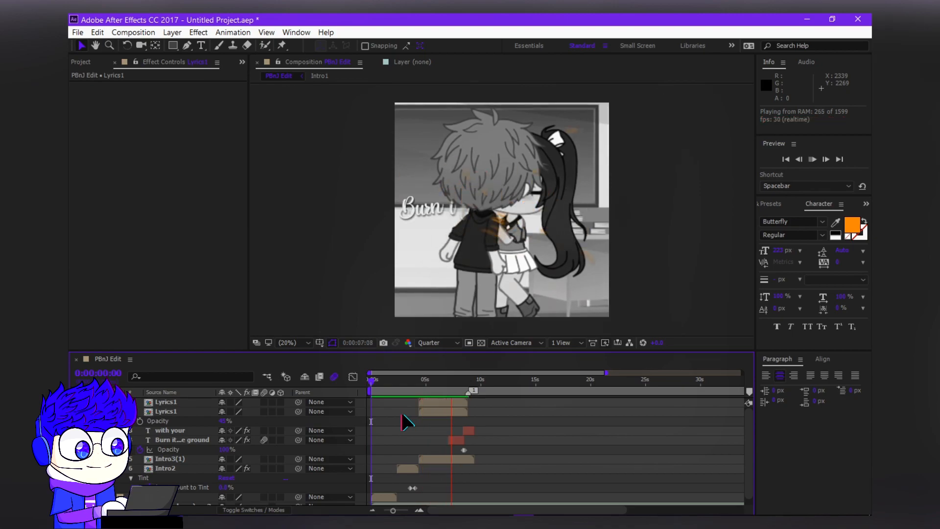
- Add the 216 MB y2mate clip to the timeline near the end of the Intro3(1) layer
{"action": "left_click", "coordinate": [465, 386]}
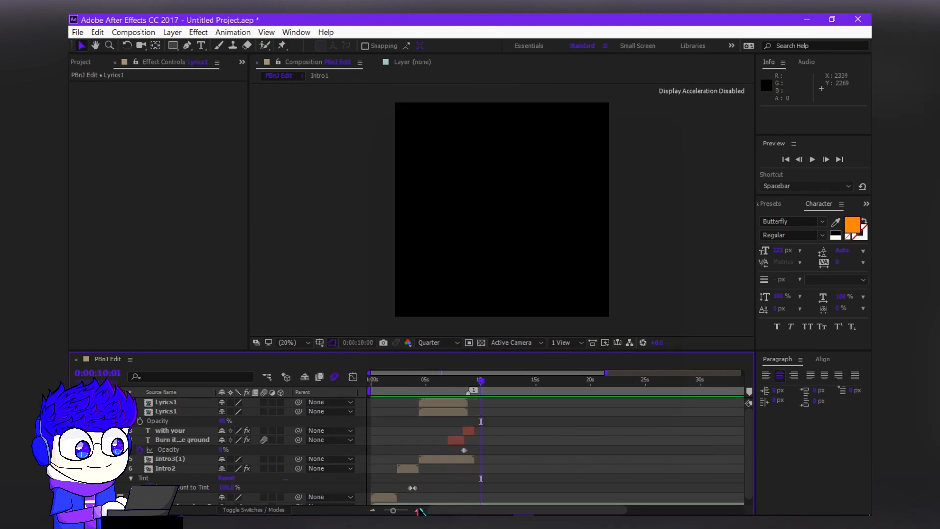
{"action": "left_click", "coordinate": [169, 459]}
{"action": "left_click", "coordinate": [84, 62]}
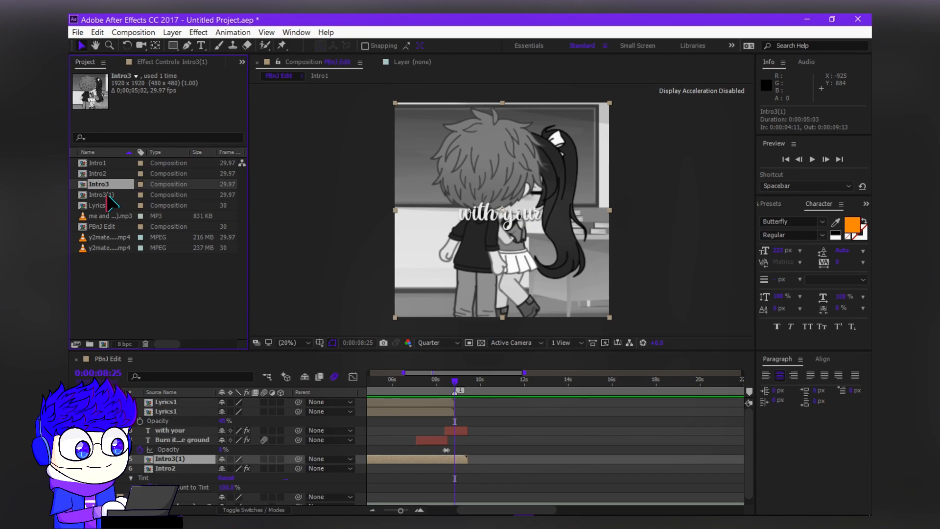
{"action": "left_click_drag", "start_coordinate": [108, 237], "coordinate": [470, 400]}
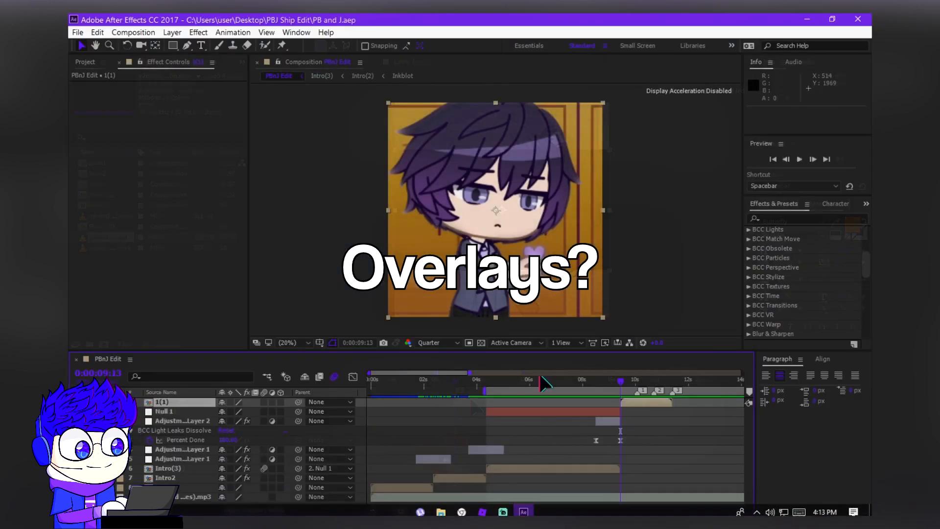
- Play the PB and J project's edit from 4:11 to review the transition into the 1(1) layer at 9:13
{"action": "left_click", "coordinate": [487, 380]}
{"action": "key", "text": "space"}
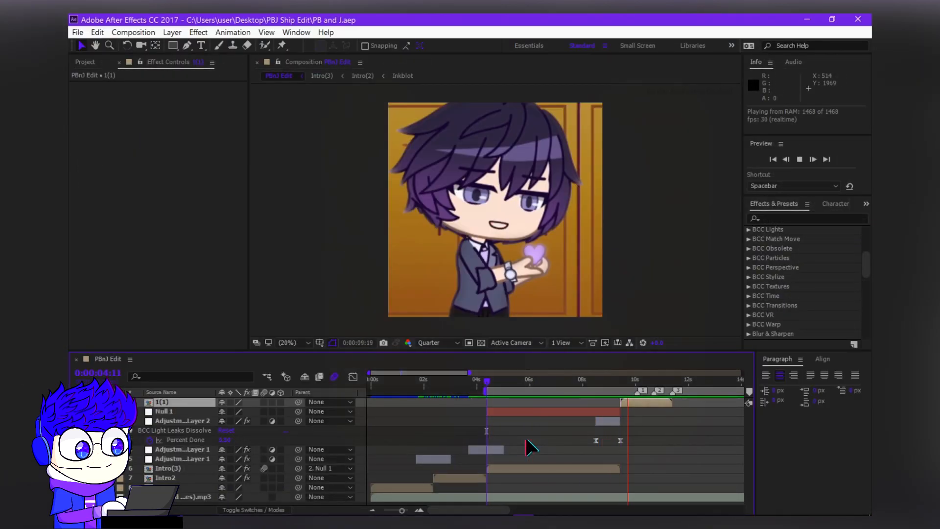
{"action": "key", "text": "space"}
{"action": "left_click", "coordinate": [621, 381]}
{"action": "double_click", "coordinate": [419, 511]}
- Open the 1(1) pre-comp and its nested clip to inspect the source footage, and return to PBnJ Edit
{"action": "left_click", "coordinate": [85, 61]}
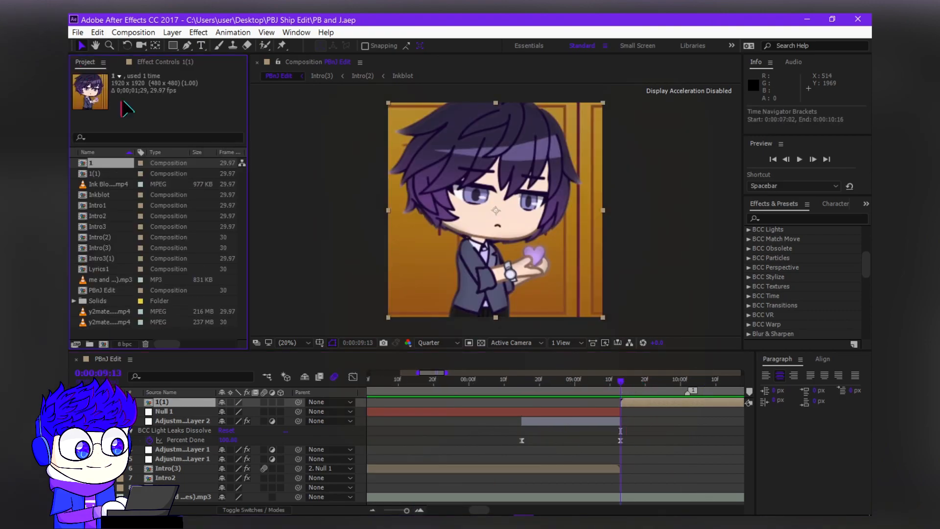
{"action": "left_click", "coordinate": [109, 322]}
{"action": "key", "text": "semicolon"}
{"action": "double_click", "coordinate": [563, 403]}
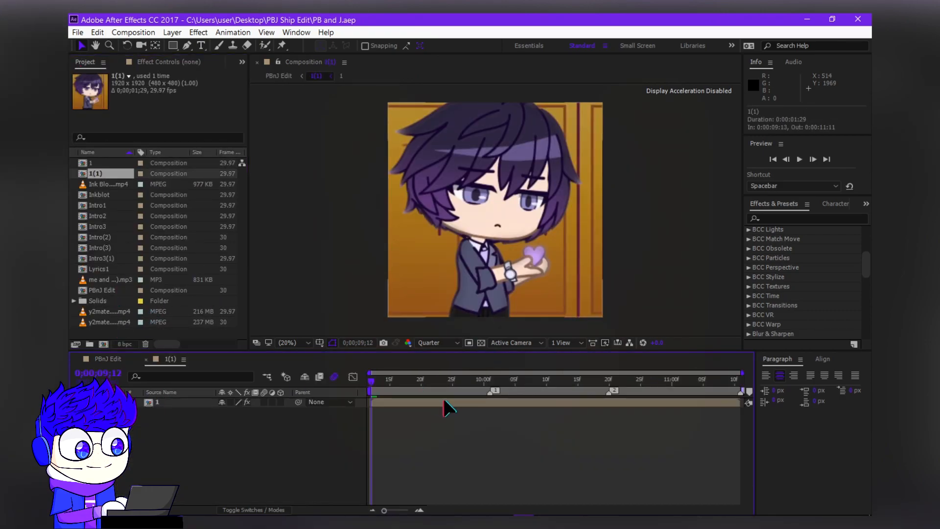
{"action": "double_click", "coordinate": [442, 400]}
{"action": "double_click", "coordinate": [445, 401]}
{"action": "left_click_drag", "start_coordinate": [561, 316], "coordinate": [590, 329]}
{"action": "left_click", "coordinate": [203, 362]}
{"action": "left_click", "coordinate": [203, 362]}
- Place the two-character scene from the 216 MB y2mate clip above 1(1) at 9:13, trimmed to 1:29 long
{"action": "left_click_drag", "start_coordinate": [621, 381], "coordinate": [553, 381]}
{"action": "key", "text": "equal"}
{"action": "left_click_drag", "start_coordinate": [108, 311], "coordinate": [554, 399]}
{"action": "double_click", "coordinate": [561, 402]}
{"action": "left_click_drag", "start_coordinate": [574, 316], "coordinate": [362, 300]}
{"action": "left_click_drag", "start_coordinate": [590, 406], "coordinate": [551, 385]}
{"action": "left_click", "coordinate": [554, 402]}
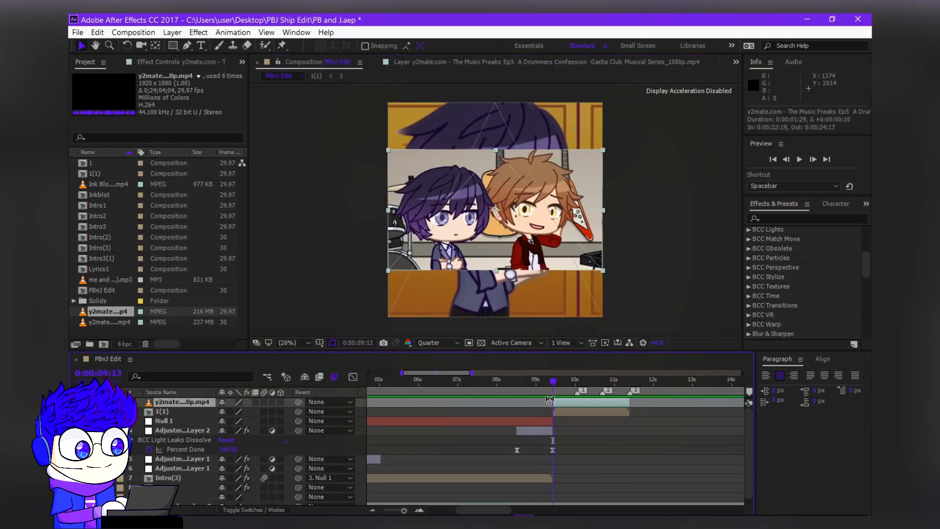
{"action": "left_click", "coordinate": [622, 380]}
{"action": "key", "text": "i"}
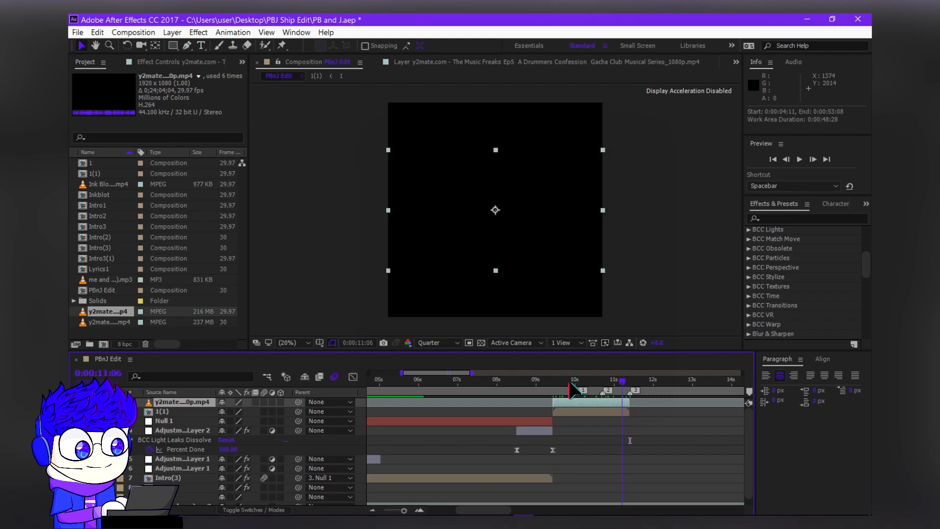
- Slip the two-character clip's content by -18 frames within its trim and pre-compose it under the name 2
{"action": "left_click_drag", "start_coordinate": [539, 403], "coordinate": [516, 403]}
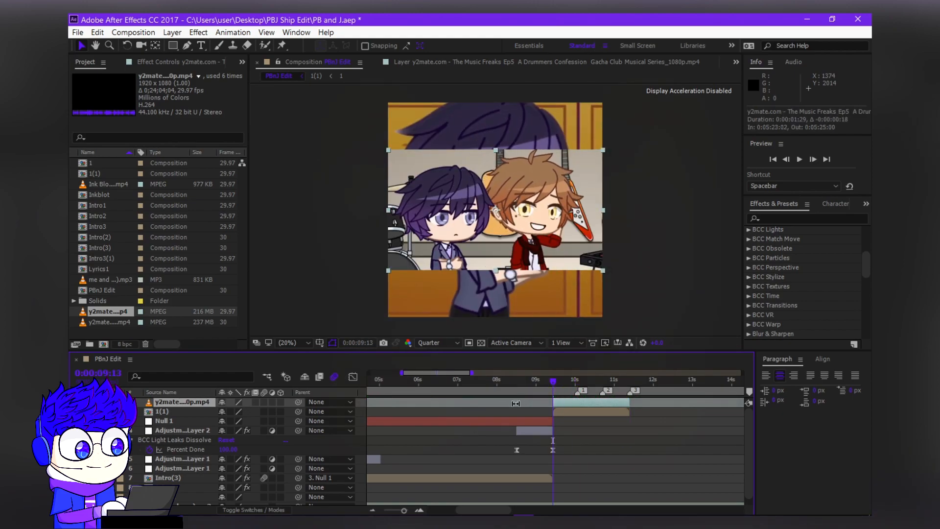
{"action": "key", "text": "ctrl+shift+c"}
{"action": "type", "text": "2"}
{"action": "key", "text": "Return"}
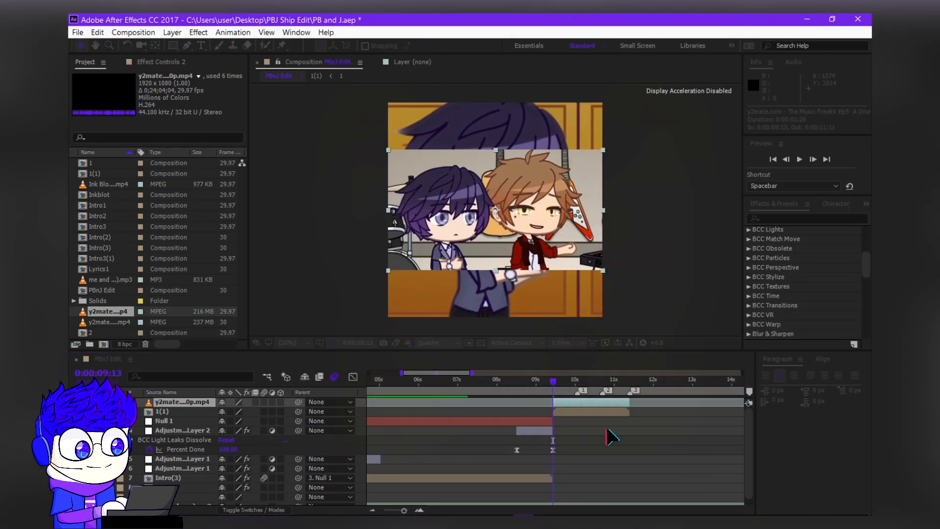
- Enlarge the clip inside comp 2 and move it to 350, 960 so the brown-haired character fills the frame
{"action": "left_click_drag", "start_coordinate": [496, 210], "coordinate": [427, 210]}
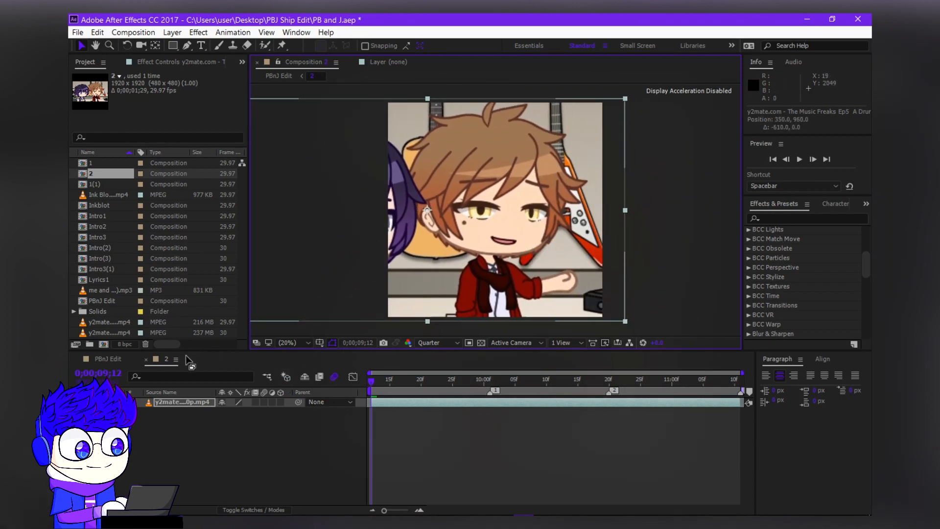
{"action": "double_click", "coordinate": [564, 412]}
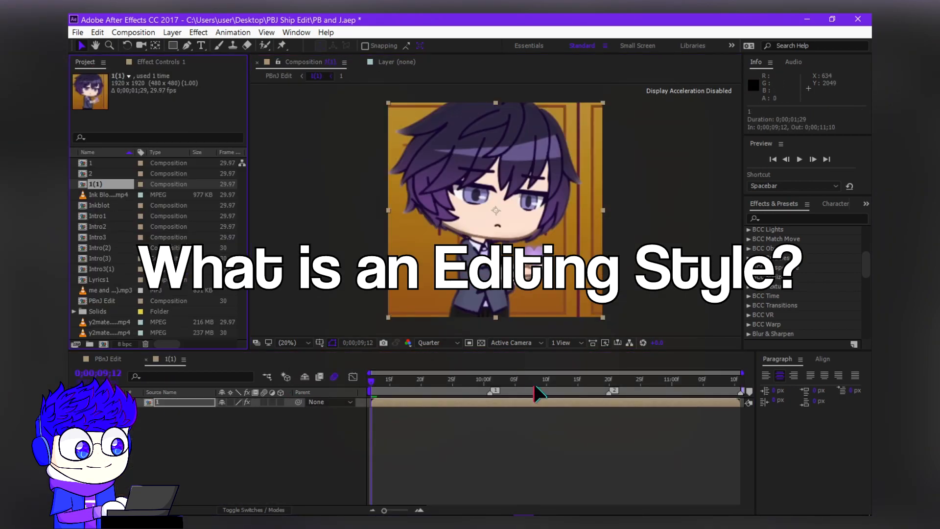
{"action": "key", "text": "shift+comma"}
- Try shrinking layer 2 and placing it at 1360, 1370 over the dark-haired character's hands at 10:18
{"action": "left_click", "coordinate": [581, 402]}
{"action": "key", "text": "Page_Up"}
{"action": "key", "text": "Page_Up"}
{"action": "key", "text": "Page_Up"}
{"action": "key", "text": "Page_Up"}
{"action": "key", "text": "Page_Up"}
{"action": "key", "text": "Page_Up"}
{"action": "key", "text": "Page_Up"}
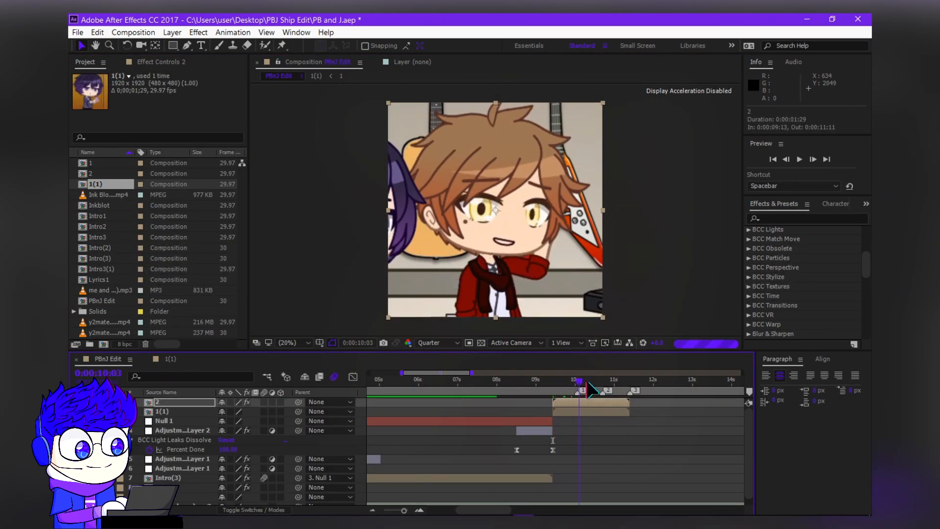
{"action": "key", "text": "space"}
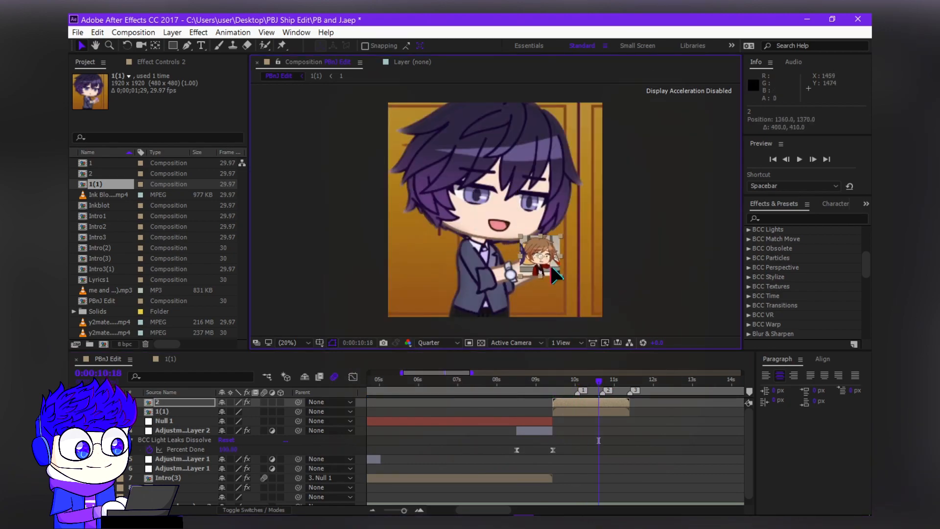
- Try to fit the shrunken layer 2 more closely to the heart in the hands, and undo the attempt
{"action": "scroll", "coordinate": [631, 273], "scroll_direction": "up", "scroll_amount": 5}
{"action": "left_click_drag", "start_coordinate": [644, 265], "coordinate": [625, 245]}
{"action": "left_click_drag", "start_coordinate": [593, 161], "coordinate": [566, 148]}
{"action": "key", "text": "t"}
{"action": "key", "text": "comma"}
{"action": "key", "text": "comma"}
{"action": "key", "text": "ctrl+z"}
- Pre-compose layer 2 as 2(1) and place it, scaled down, over the heart in the dark-haired character's hands
{"action": "key", "text": "ctrl+shift+c"}
{"action": "key", "text": "Return"}
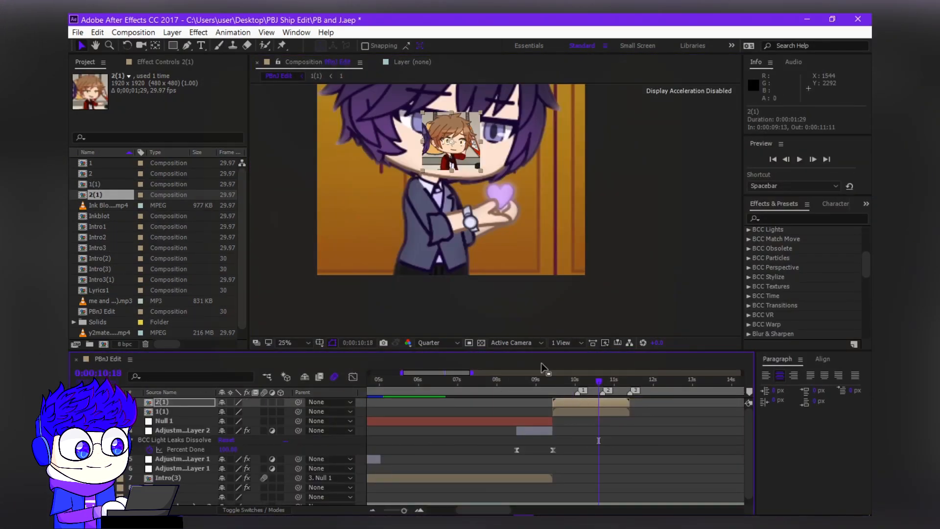
{"action": "left_click_drag", "start_coordinate": [468, 163], "coordinate": [510, 206]}
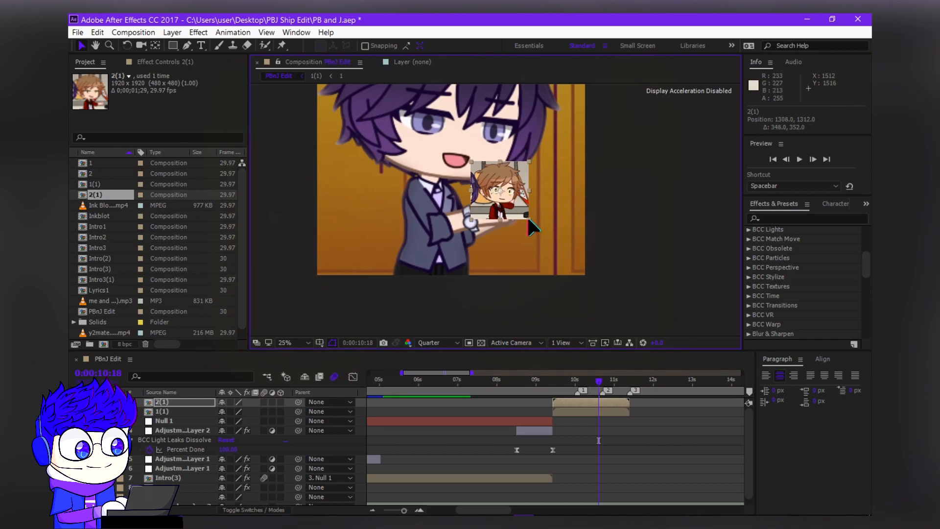
{"action": "scroll", "coordinate": [527, 215], "scroll_direction": "up", "scroll_amount": 2}
{"action": "left_click_drag", "start_coordinate": [536, 199], "coordinate": [539, 180]}
- Lower the opacity of 2(1) to see the heart beneath and align the brown-haired face with it
{"action": "key", "text": "t"}
{"action": "left_click_drag", "start_coordinate": [223, 411], "coordinate": [211, 412]}
{"action": "scroll", "coordinate": [559, 194], "scroll_direction": "up", "scroll_amount": 2}
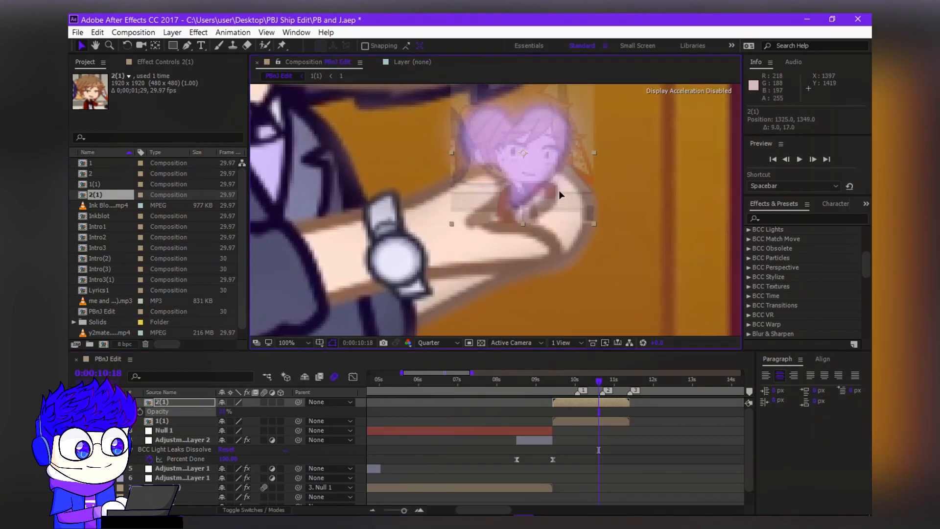
{"action": "left_click_drag", "start_coordinate": [567, 150], "coordinate": [564, 151]}
- Start a pen mask on 2(1), tracing the heart's left side and left lobe up to the centre notch
{"action": "key", "text": "g"}
{"action": "scroll", "coordinate": [524, 179], "scroll_direction": "up", "scroll_amount": 2}
{"action": "left_click", "coordinate": [389, 219]}
{"action": "left_click_drag", "start_coordinate": [417, 289], "coordinate": [425, 301]}
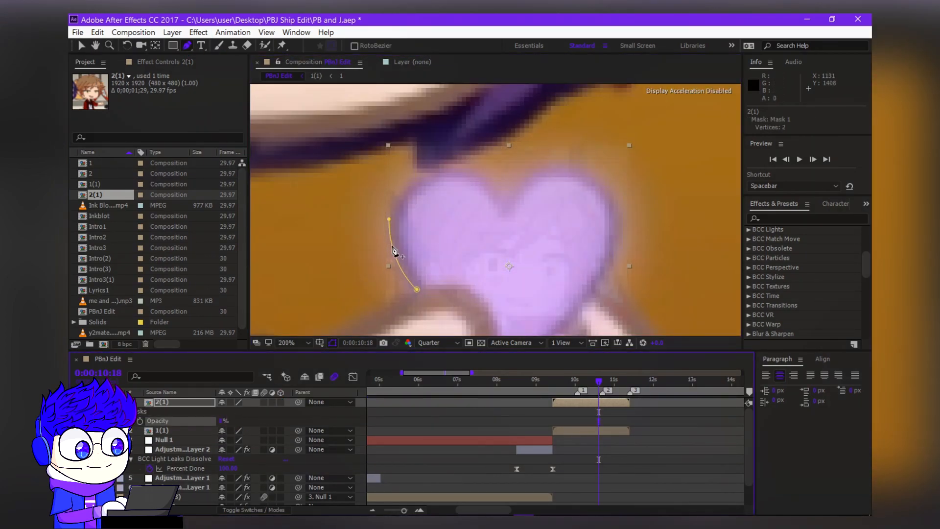
{"action": "left_click_drag", "start_coordinate": [389, 219], "coordinate": [393, 171]}
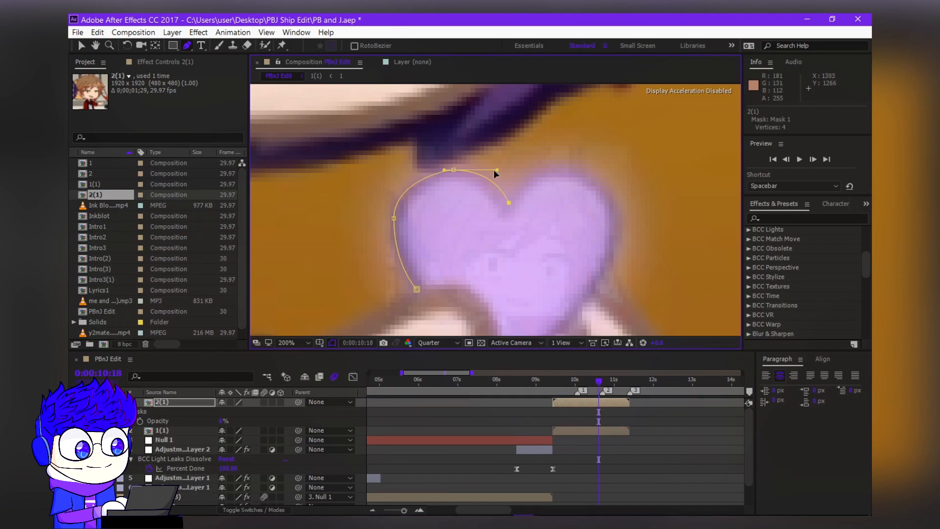
{"action": "key", "text": "v"}
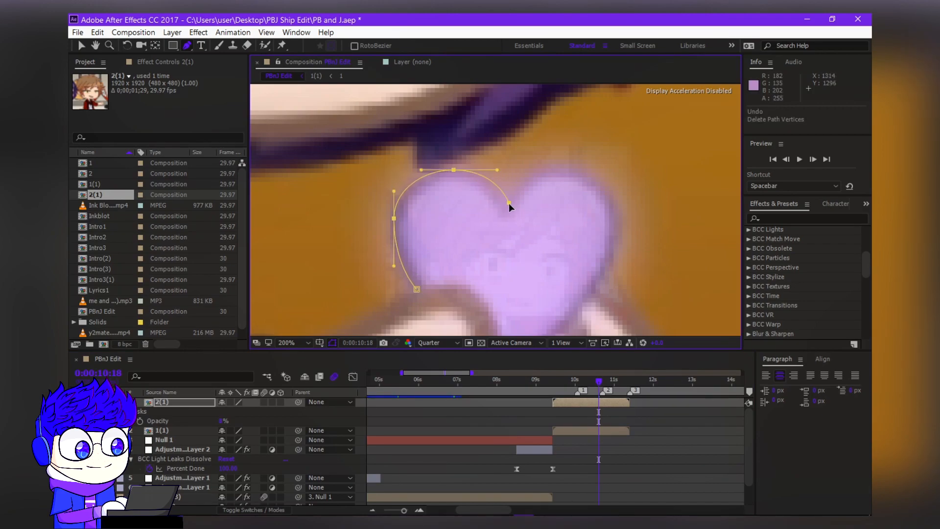
{"action": "left_click_drag", "start_coordinate": [510, 202], "coordinate": [505, 204]}
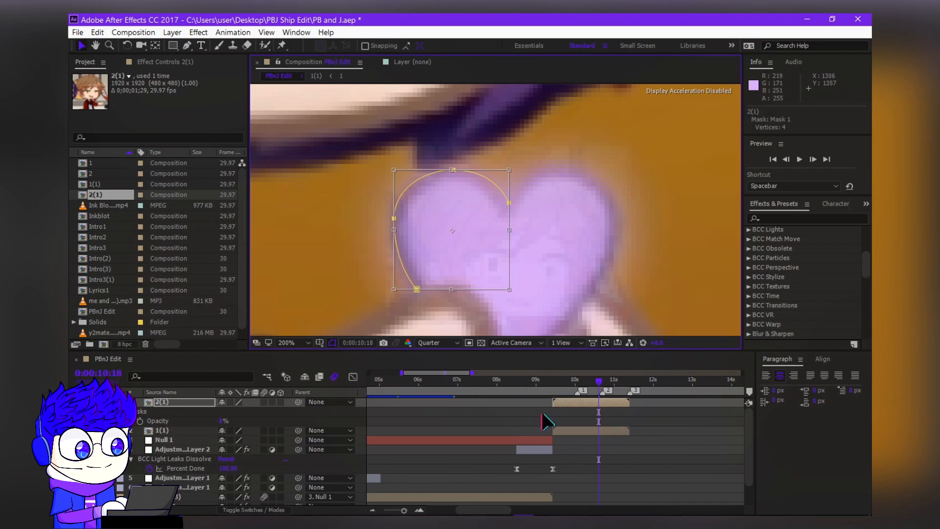
- Continue the mask around the heart's right lobe and lower tip and close it along the thumb
{"action": "left_click", "coordinate": [566, 169]}
{"action": "left_click", "coordinate": [201, 46]}
{"action": "key", "text": "g"}
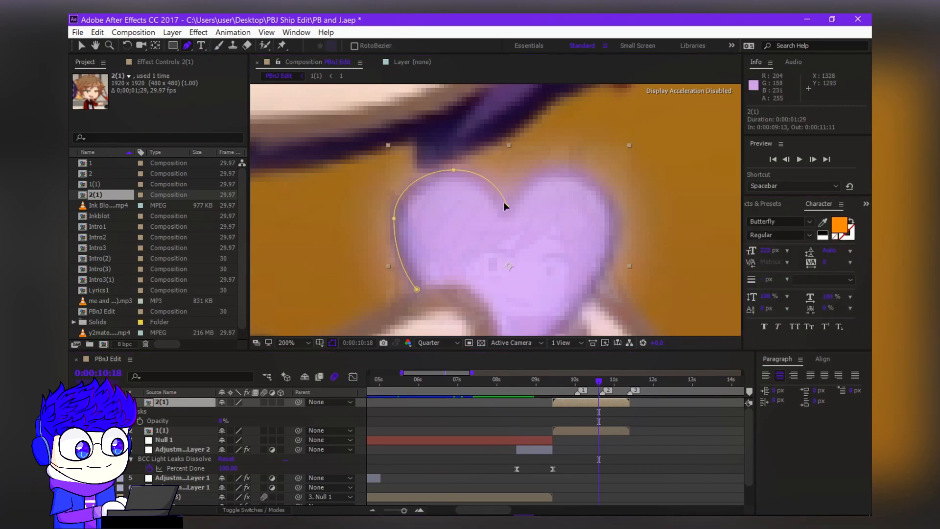
{"action": "left_click_drag", "start_coordinate": [560, 167], "coordinate": [587, 166]}
{"action": "left_click_drag", "start_coordinate": [615, 270], "coordinate": [635, 146]}
{"action": "left_click_drag", "start_coordinate": [525, 251], "coordinate": [515, 251]}
{"action": "left_click_drag", "start_coordinate": [502, 176], "coordinate": [489, 158]}
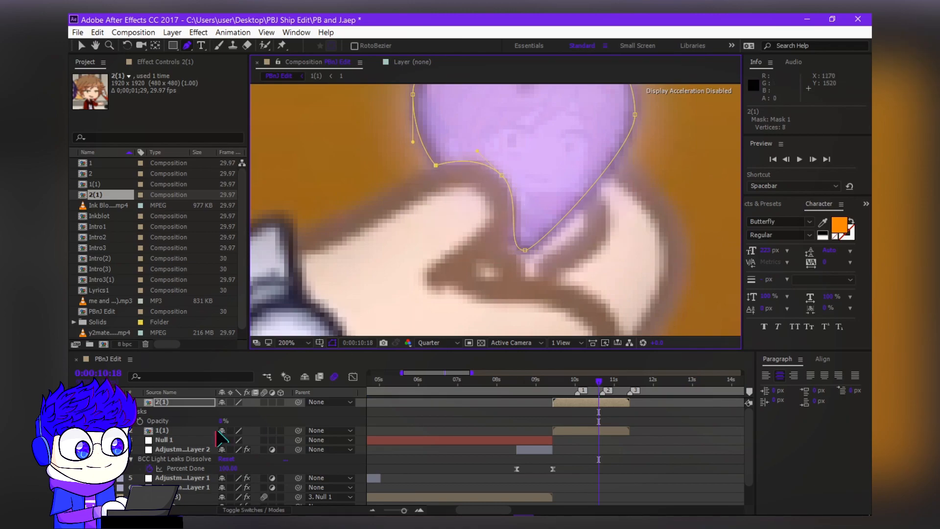
{"action": "left_click", "coordinate": [435, 166]}
- Restore the opacity of 2(1) to 100% and reveal the properties of its heart mask
{"action": "left_click", "coordinate": [132, 401]}
{"action": "key", "text": "shift+/"}
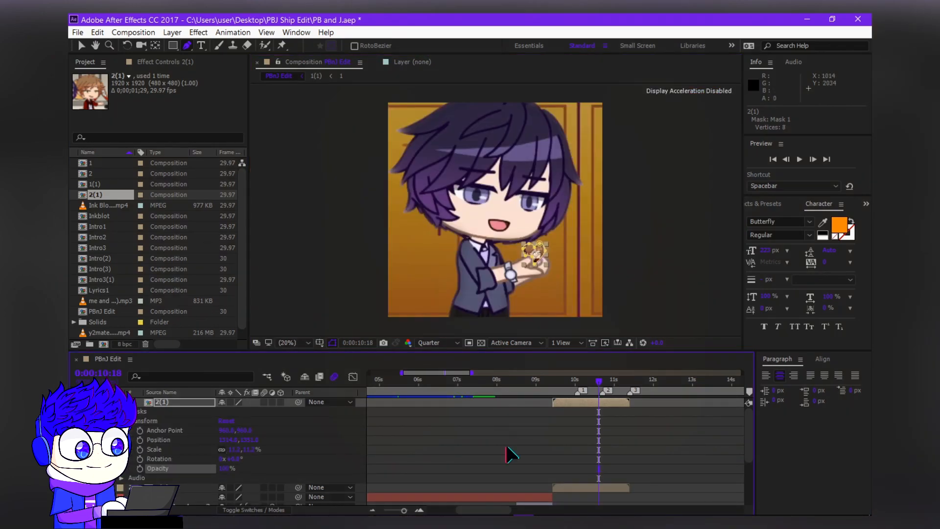
{"action": "key", "text": "m"}
{"action": "left_click", "coordinate": [142, 411]}
- Feather the heart mask on 2(1) by about 249 pixels
{"action": "key", "text": "v"}
{"action": "key", "text": "period"}
{"action": "key", "text": "period"}
{"action": "key", "text": "period"}
{"action": "key", "text": "period"}
{"action": "key", "text": "period"}
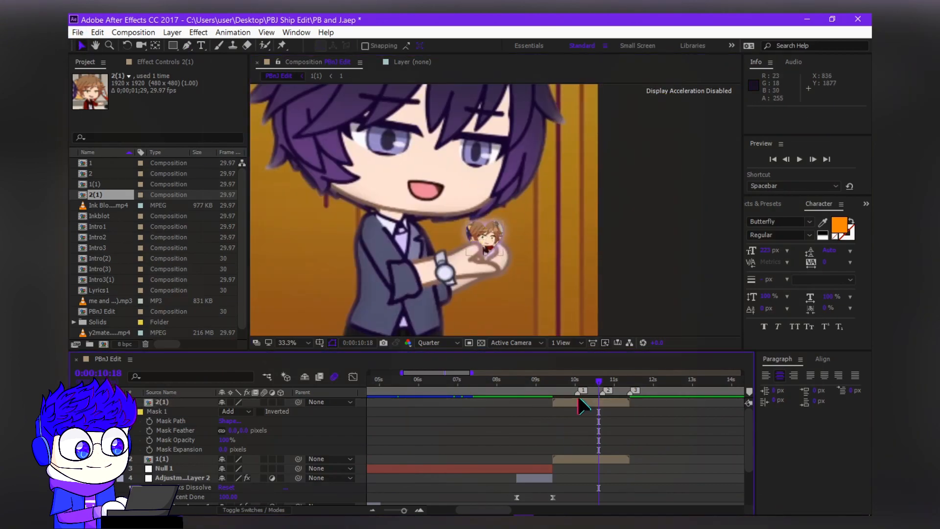
{"action": "mouse_move", "coordinate": [307, 419]}
{"action": "left_mouse_down"}
{"action": "mouse_move", "coordinate": [326, 429]}
{"action": "mouse_move", "coordinate": [313, 434]}
{"action": "left_mouse_up"}
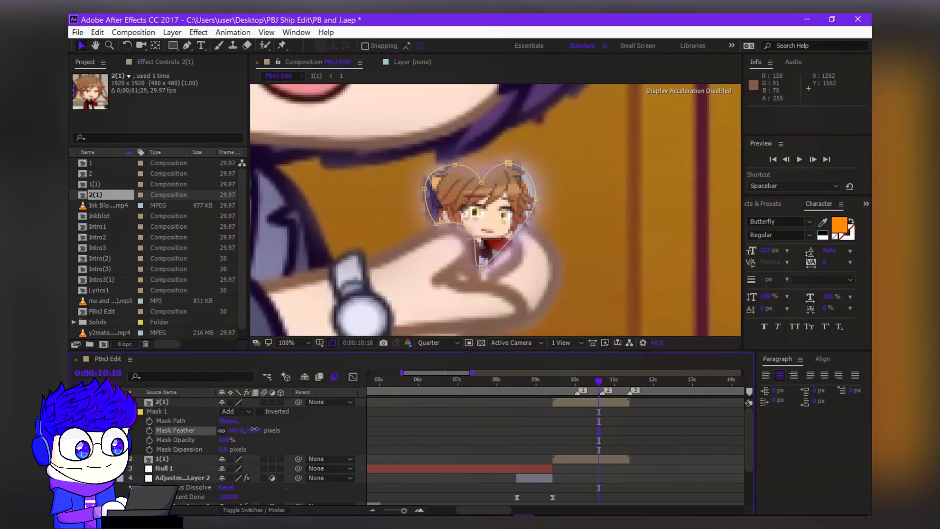
- Set the blending mode of the 2(1) layer to Overlay
{"action": "key", "text": "F4"}
{"action": "left_click", "coordinate": [235, 401]}
{"action": "left_click", "coordinate": [273, 296]}
{"action": "scroll", "coordinate": [563, 274], "scroll_direction": "down", "scroll_amount": 3}
{"action": "scroll", "coordinate": [553, 245], "scroll_direction": "up", "scroll_amount": 5}
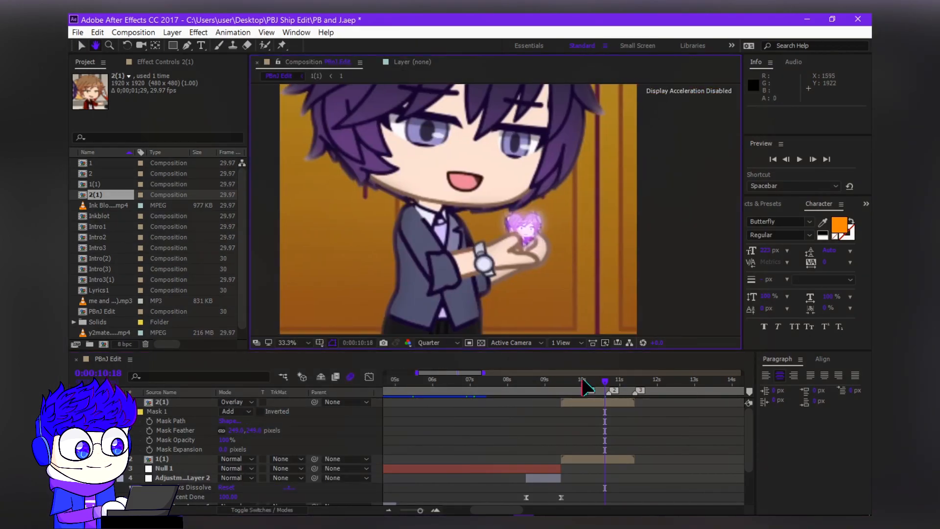
- Adjust the mask vertex beside the thumb so the heart's lower edge follows the hand
{"action": "left_click", "coordinate": [528, 226]}
{"action": "left_click_drag", "start_coordinate": [529, 226], "coordinate": [536, 219]}
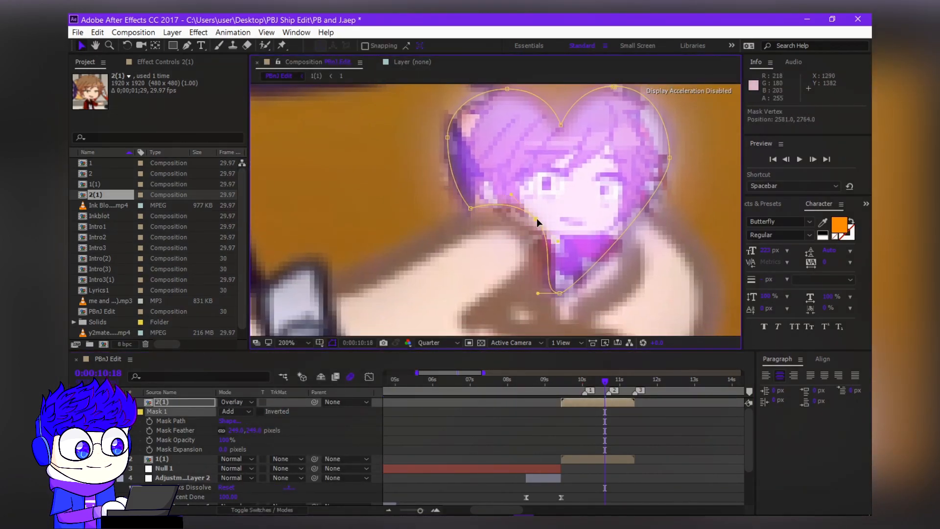
{"action": "left_click", "coordinate": [583, 428]}
{"action": "key", "text": "shift+slash"}
- Play the edit to review the heart overlay, and return the playhead to 9:13
{"action": "left_click", "coordinate": [597, 401]}
{"action": "key", "text": "i"}
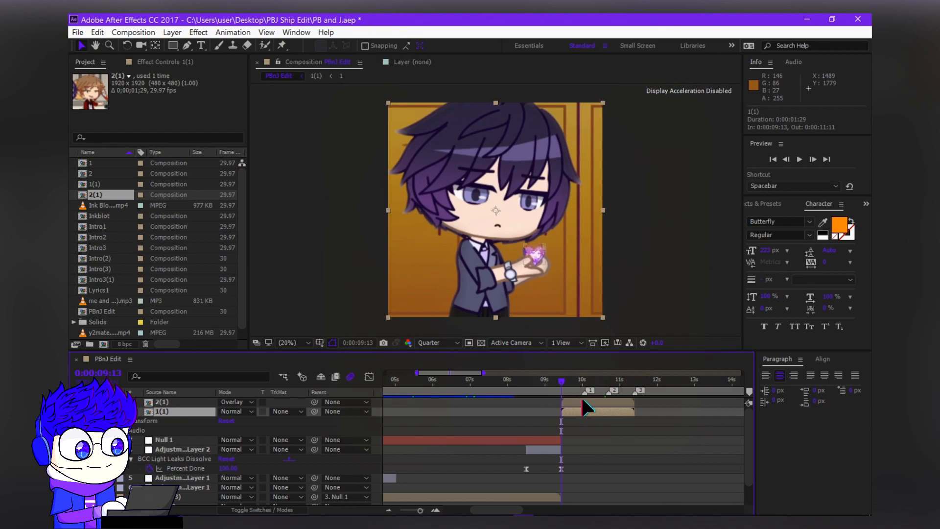
{"action": "scroll", "coordinate": [536, 186], "scroll_direction": "up", "scroll_amount": 3}
{"action": "scroll", "coordinate": [536, 186], "scroll_direction": "down", "scroll_amount": 3}
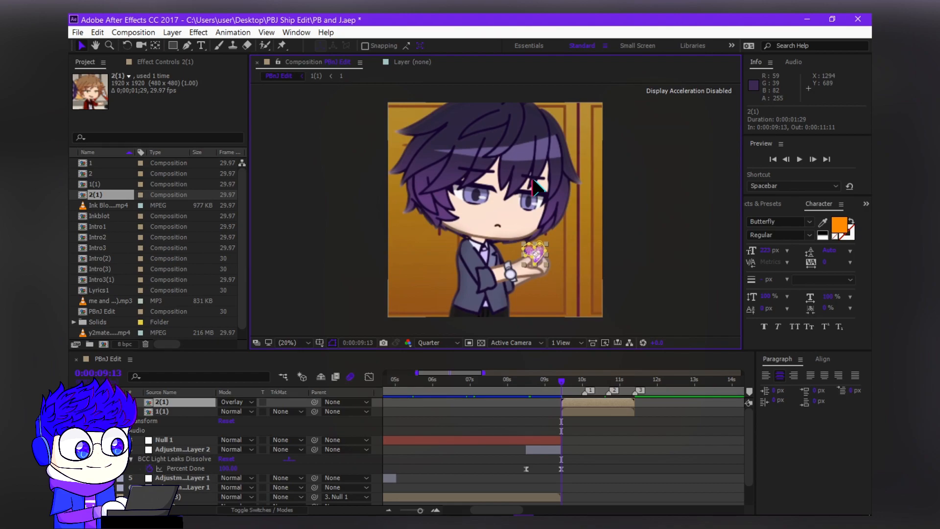
{"action": "key", "text": "space"}
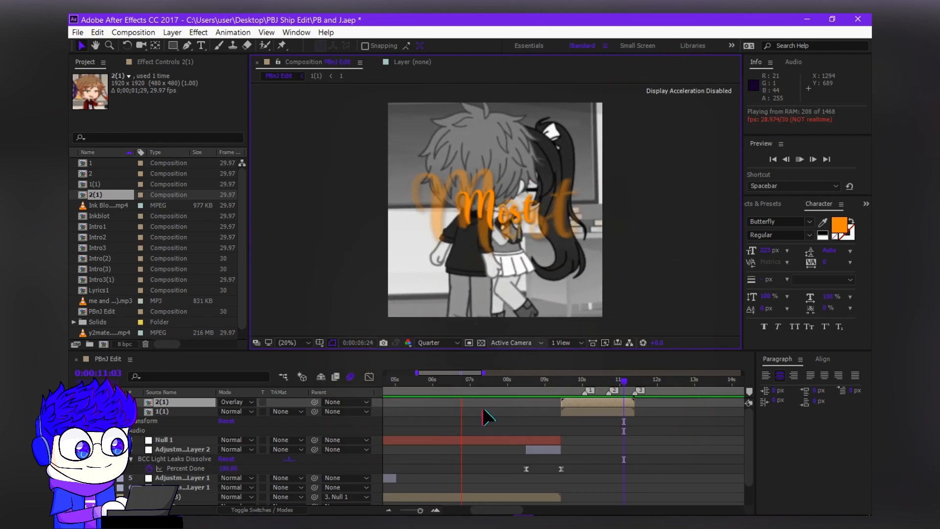
{"action": "left_click", "coordinate": [599, 384]}
{"action": "mouse_move", "coordinate": [575, 387]}
{"action": "left_mouse_down"}
{"action": "mouse_move", "coordinate": [509, 384]}
{"action": "mouse_move", "coordinate": [595, 384]}
{"action": "mouse_move", "coordinate": [561, 384]}
{"action": "left_mouse_up"}
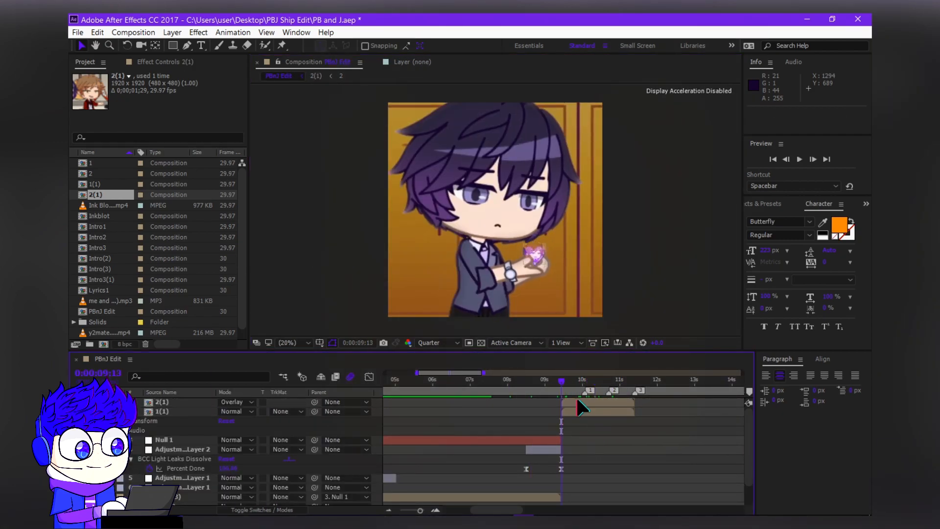
- Create a 1920 x 1920 px black solid with colour 000000 above the 2(1) layer
{"action": "key", "text": "ctrl+y"}
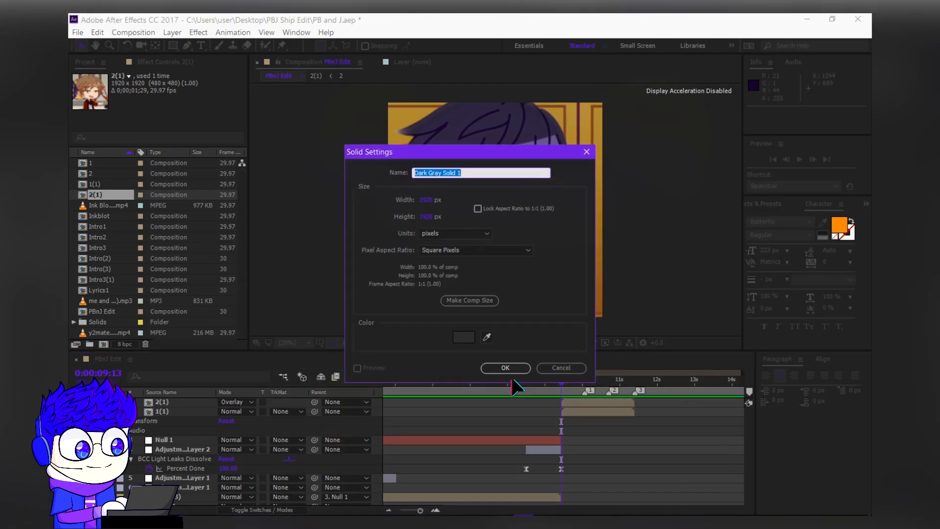
{"action": "left_click", "coordinate": [463, 337]}
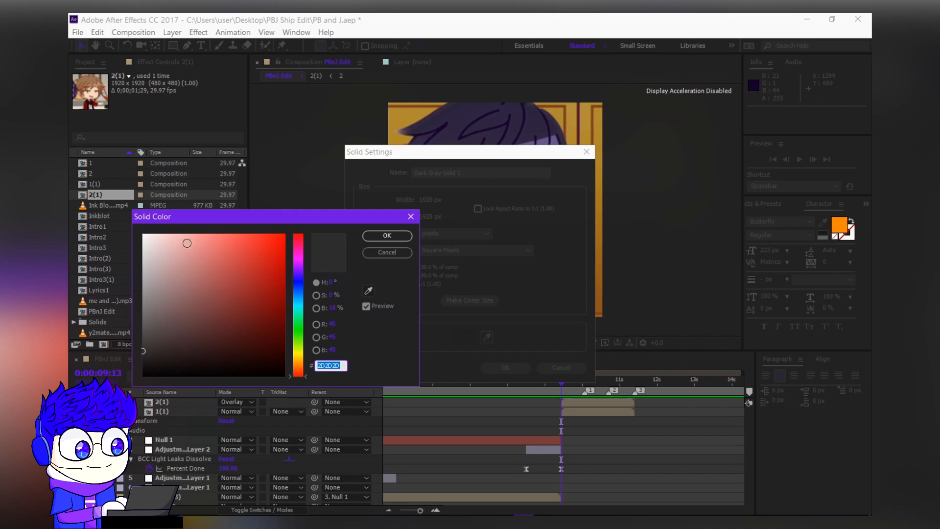
{"action": "type", "text": "000000"}
{"action": "left_click", "coordinate": [386, 236]}
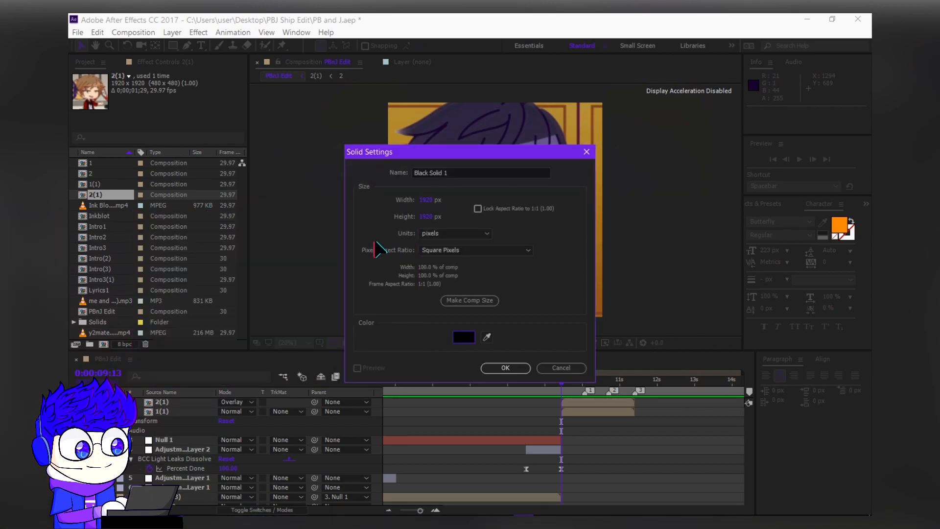
{"action": "left_click", "coordinate": [509, 367]}
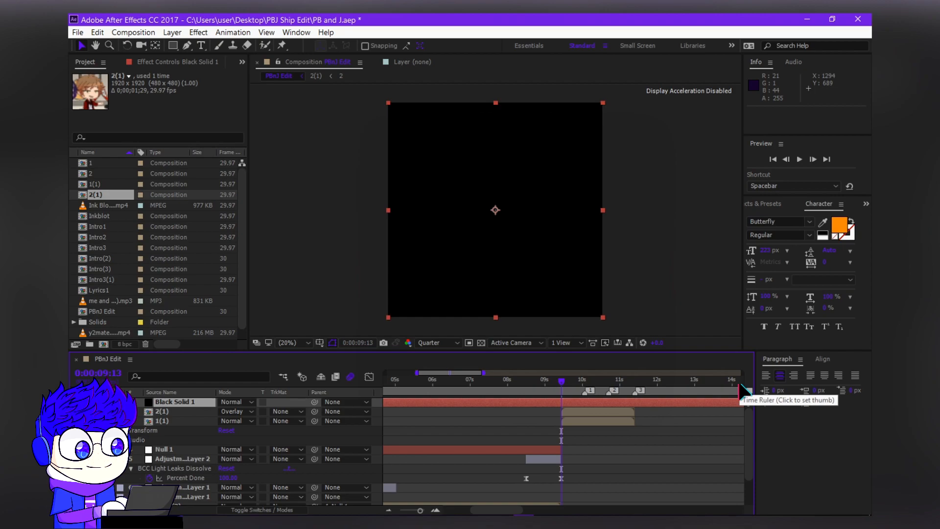
- Trim the black solid to run from 9:13 to 11:11, matching the two scene layers
{"action": "key", "text": "alt+bracketleft"}
{"action": "key", "text": "3"}
{"action": "key", "text": "alt+bracketright"}
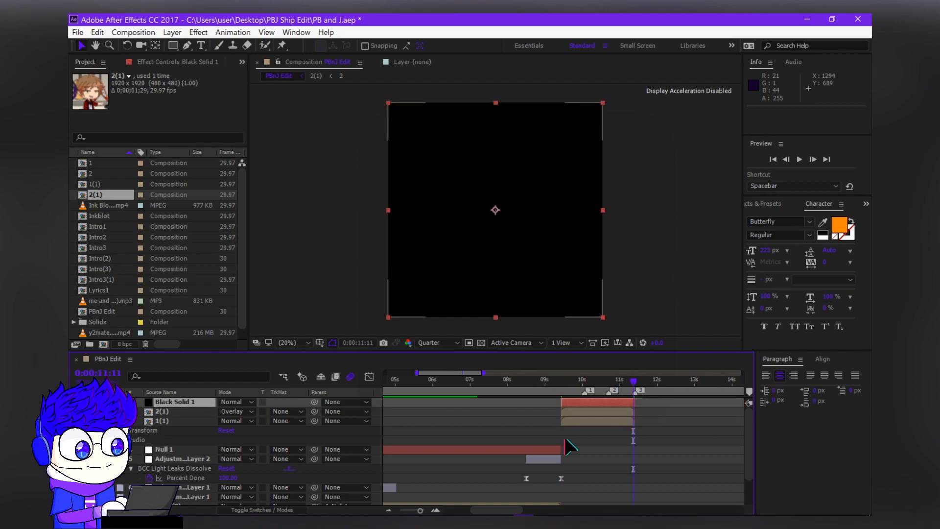
- Apply the Trapcode 3D Stroke effect to the black solid and move the playhead to 9:13
{"action": "key", "text": "ctrl+5"}
{"action": "type", "text": "3d str"}
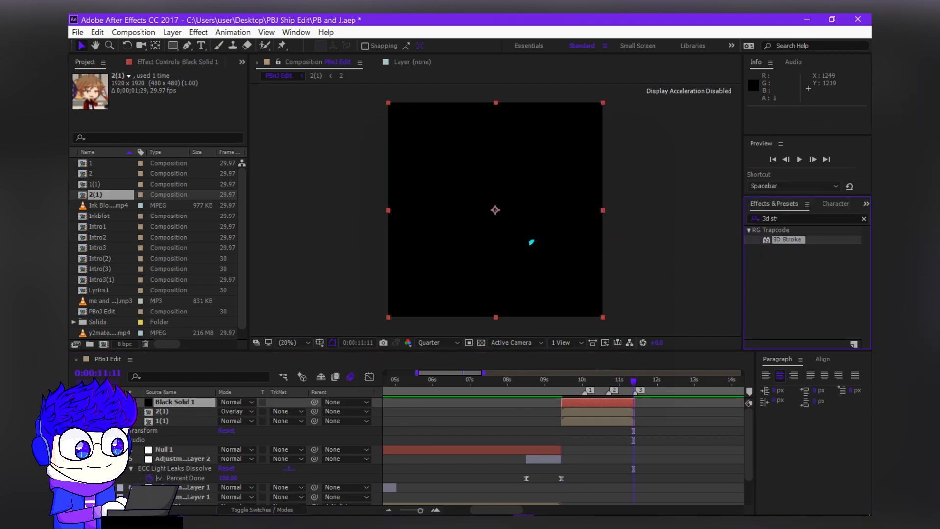
{"action": "left_click_drag", "start_coordinate": [531, 242], "coordinate": [531, 242]}
{"action": "left_click", "coordinate": [561, 380]}
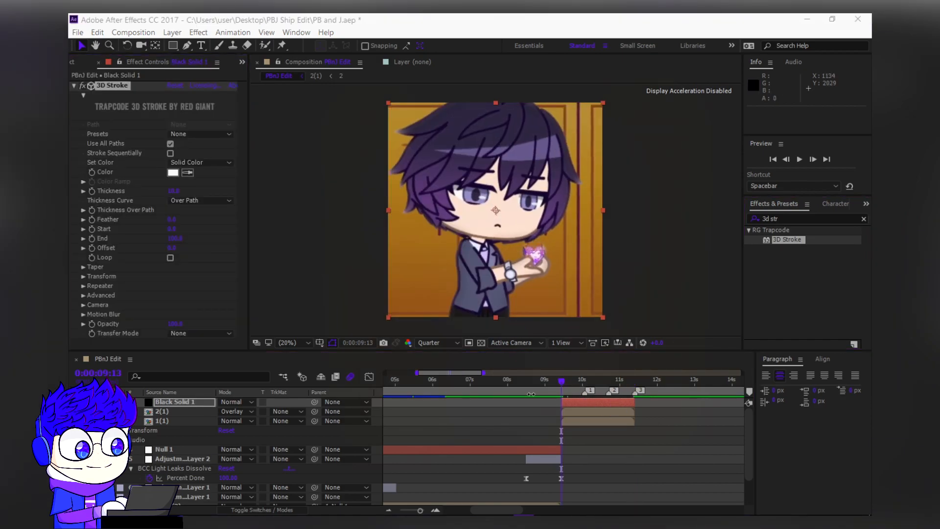
- Draw an open spiral mask path on the black solid, winding from below the boy's body across him to above his head
{"action": "left_click", "coordinate": [574, 404]}
{"action": "key", "text": "g"}
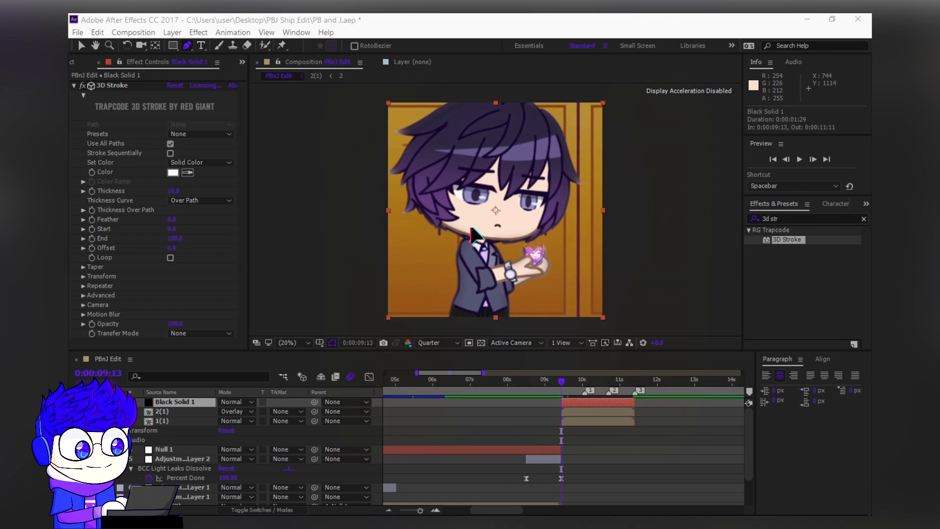
{"action": "key", "text": "super"}
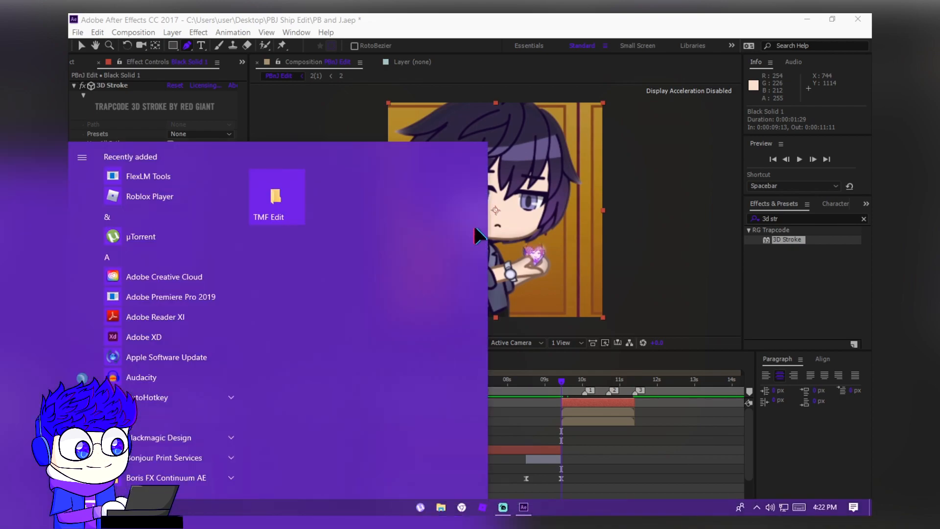
{"action": "left_click", "coordinate": [638, 194]}
{"action": "key", "text": "ctrl+z"}
{"action": "left_click_drag", "start_coordinate": [442, 323], "coordinate": [541, 294]}
{"action": "left_click_drag", "start_coordinate": [415, 213], "coordinate": [424, 180]}
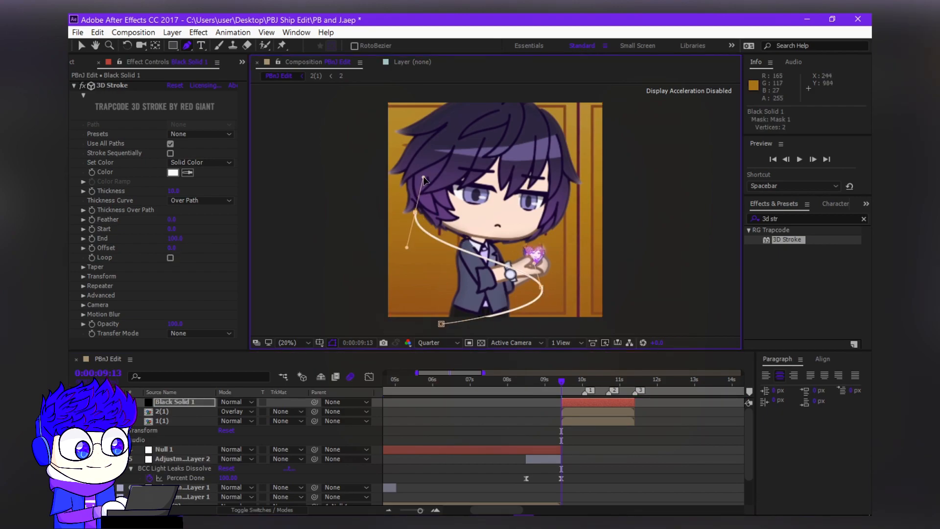
{"action": "left_click_drag", "start_coordinate": [552, 124], "coordinate": [551, 87]}
{"action": "left_click_drag", "start_coordinate": [553, 126], "coordinate": [587, 136]}
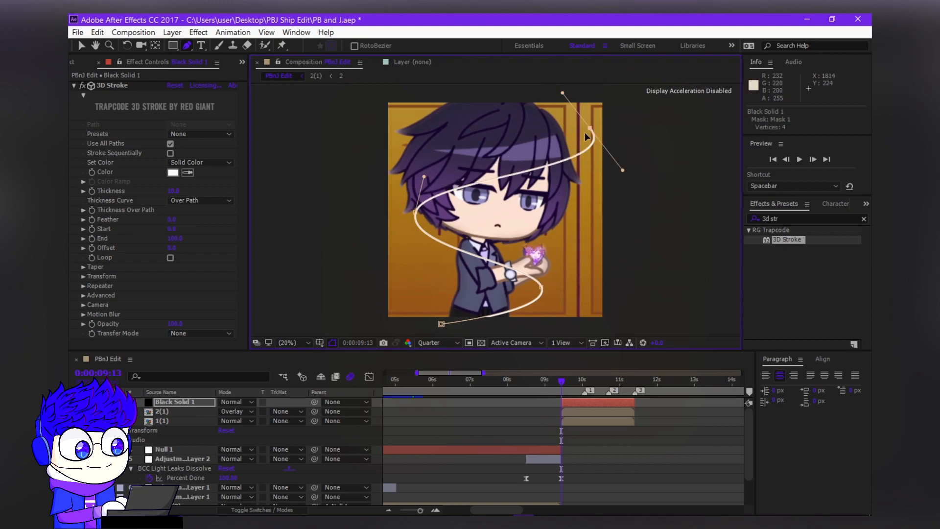
{"action": "left_click_drag", "start_coordinate": [403, 94], "coordinate": [424, 102]}
- Set the 3D Stroke thickness to 25 and enable its taper with Compress to Fit turned off
{"action": "left_click", "coordinate": [173, 191]}
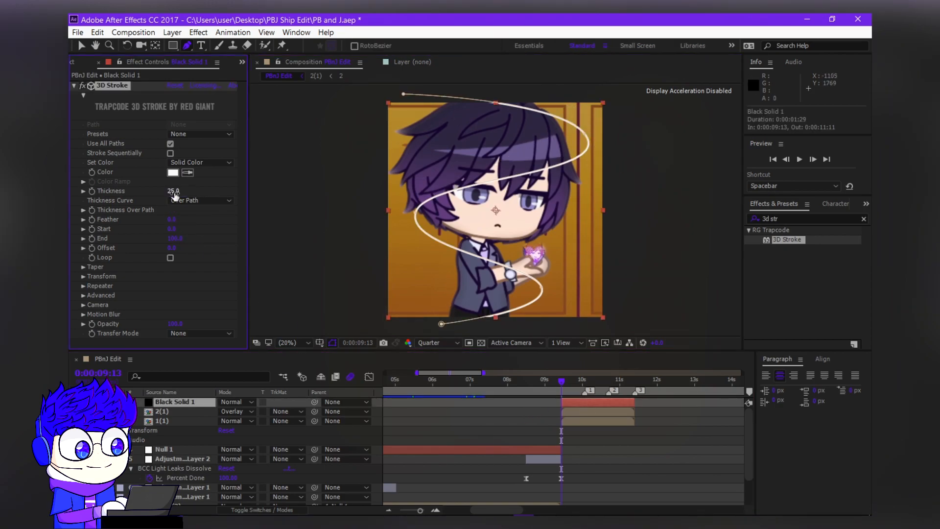
{"action": "type", "text": "25"}
{"action": "key", "text": "Return"}
{"action": "left_click", "coordinate": [83, 267]}
{"action": "scroll", "coordinate": [170, 265], "scroll_direction": "down", "scroll_amount": 1}
{"action": "left_click", "coordinate": [170, 276]}
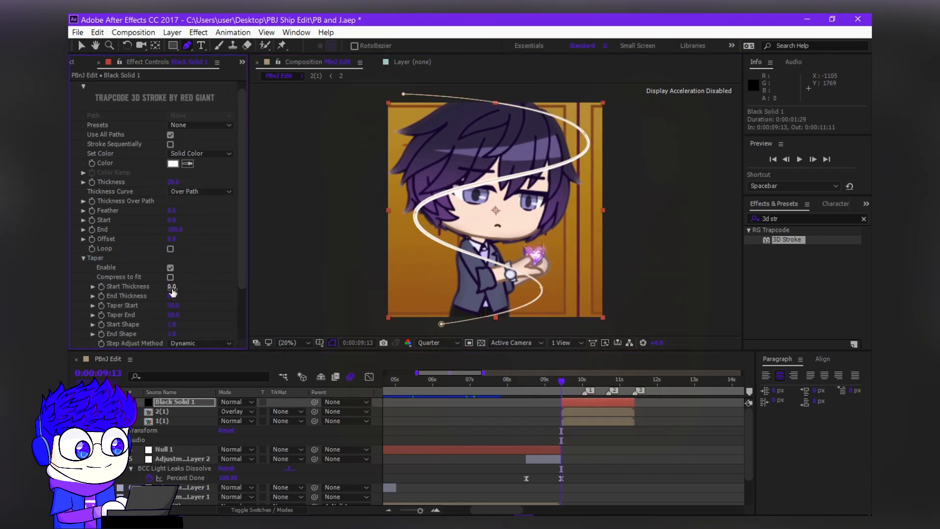
{"action": "left_click_drag", "start_coordinate": [218, 291], "coordinate": [210, 293]}
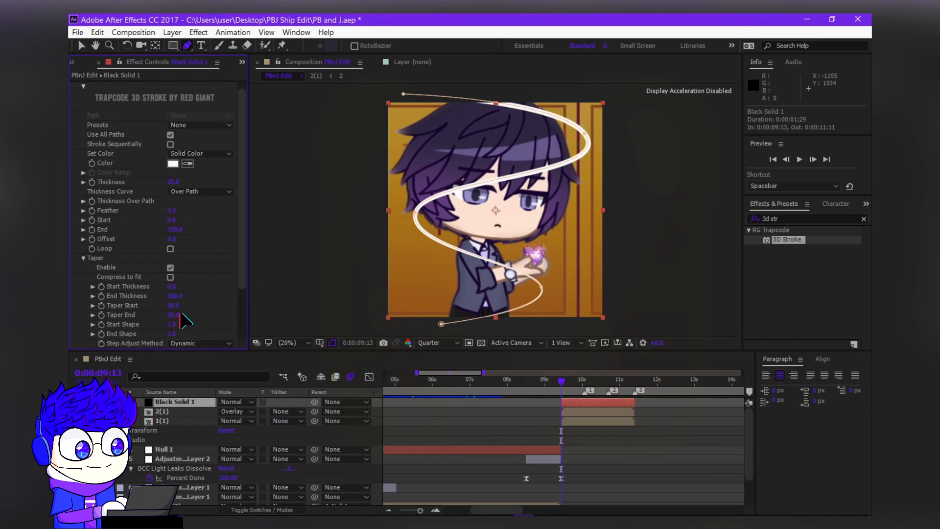
{"action": "left_click", "coordinate": [83, 258]}
- Set the stroke colour to Over Path and make the first stop of the colour ramp white
{"action": "left_click", "coordinate": [201, 162]}
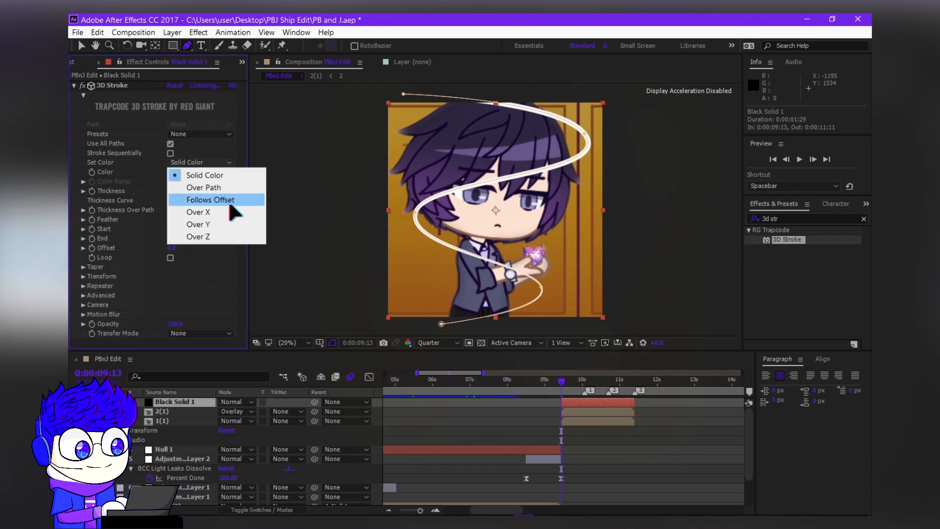
{"action": "left_click", "coordinate": [221, 185]}
{"action": "left_click", "coordinate": [83, 181]}
{"action": "left_click_drag", "start_coordinate": [250, 203], "coordinate": [282, 204]}
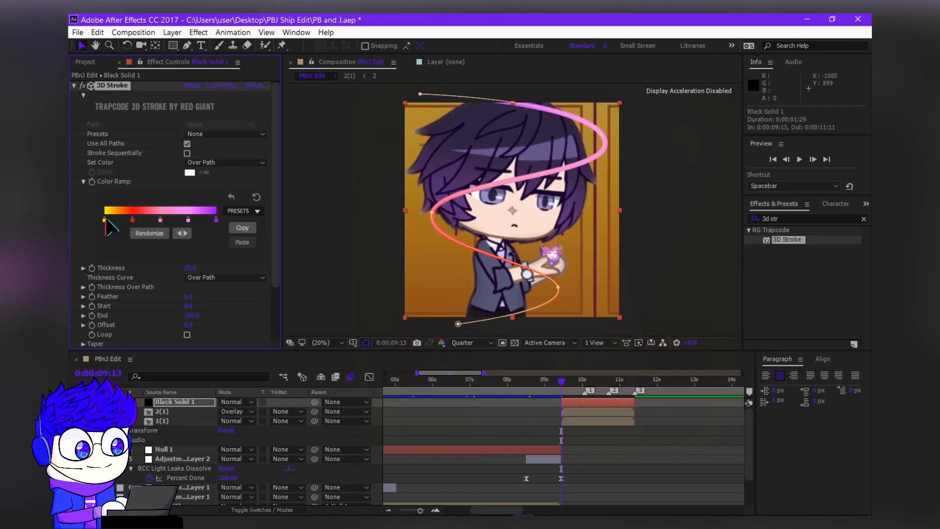
{"action": "double_click", "coordinate": [105, 221]}
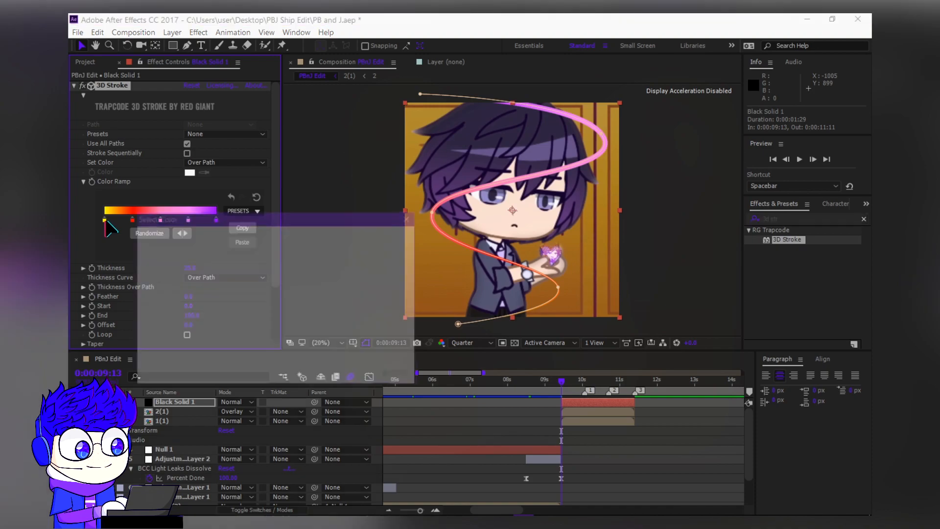
{"action": "left_click", "coordinate": [145, 235]}
{"action": "left_click", "coordinate": [384, 237]}
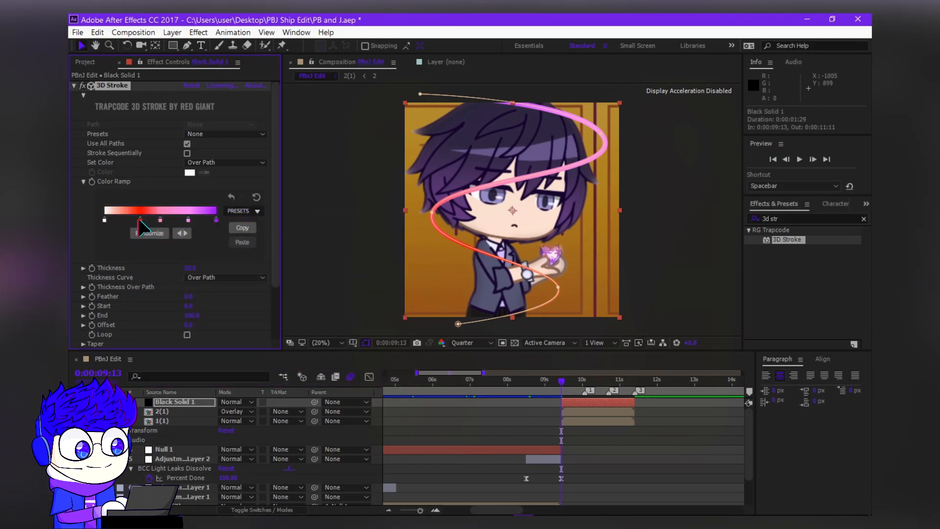
- Recolour the second stop of the colour ramp light blue and the third stop blue
{"action": "double_click", "coordinate": [133, 221]}
{"action": "left_click", "coordinate": [301, 263]}
{"action": "left_click", "coordinate": [152, 240]}
{"action": "left_click", "coordinate": [387, 236]}
{"action": "double_click", "coordinate": [140, 220]}
{"action": "key", "text": "Escape"}
{"action": "double_click", "coordinate": [160, 220]}
{"action": "left_click", "coordinate": [298, 277]}
{"action": "left_click", "coordinate": [252, 234]}
{"action": "left_click", "coordinate": [387, 236]}
- Set the fourth colour ramp stop to blue 3F1FFF and shift the middle stops further along the ramp
{"action": "double_click", "coordinate": [188, 220]}
{"action": "key", "text": "Escape"}
{"action": "double_click", "coordinate": [188, 220]}
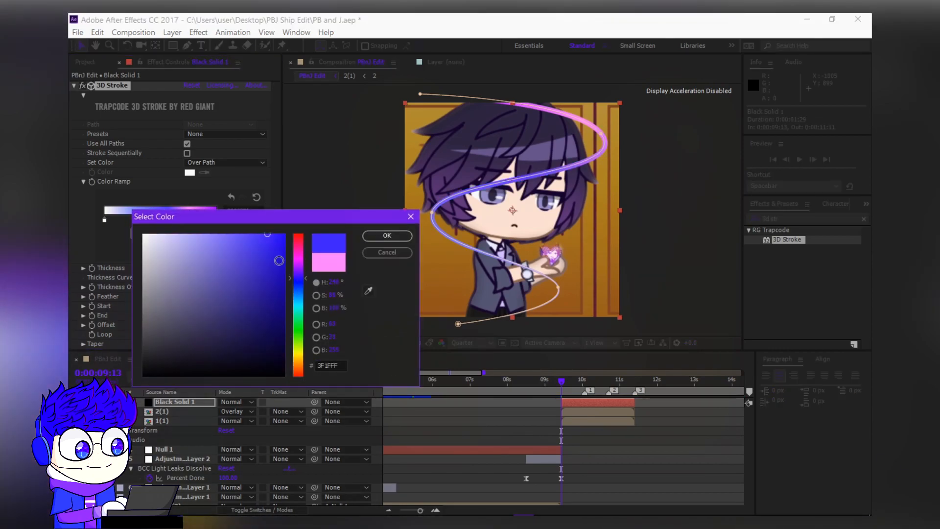
{"action": "left_click", "coordinate": [387, 236]}
{"action": "left_click_drag", "start_coordinate": [135, 220], "coordinate": [144, 220]}
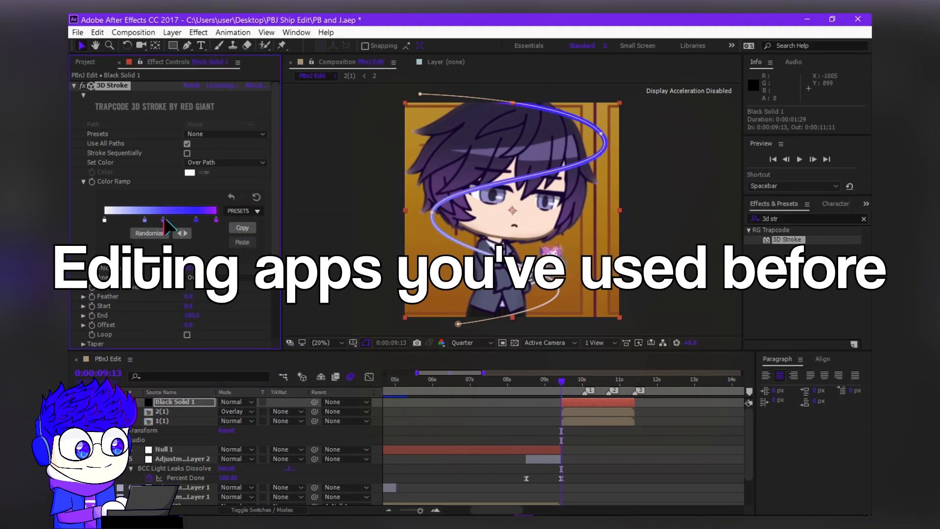
- Keyframe the 3D Stroke offset from -100 at 9:13 to 100 at 10:18
{"action": "left_click", "coordinate": [455, 406]}
{"action": "scroll", "coordinate": [167, 252], "scroll_direction": "down", "scroll_amount": 3}
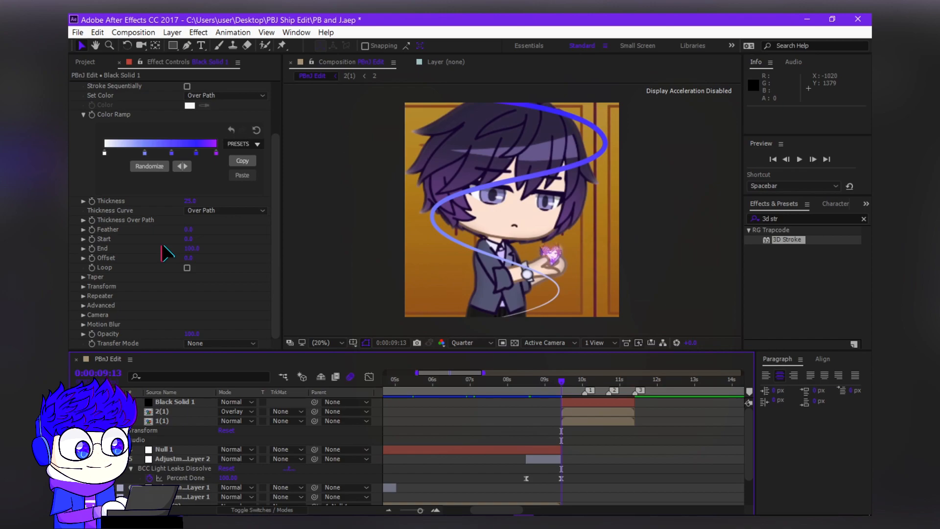
{"action": "scroll", "coordinate": [181, 279], "scroll_direction": "up", "scroll_amount": 1}
{"action": "left_click_drag", "start_coordinate": [188, 248], "coordinate": [139, 248]}
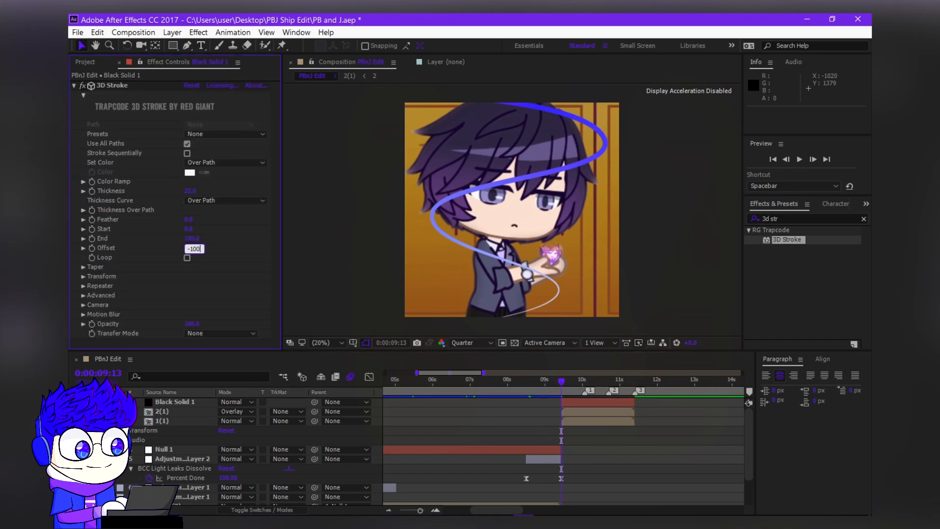
{"action": "left_click", "coordinate": [112, 86]}
{"action": "left_click_drag", "start_coordinate": [592, 386], "coordinate": [605, 381]}
{"action": "key", "text": "Return"}
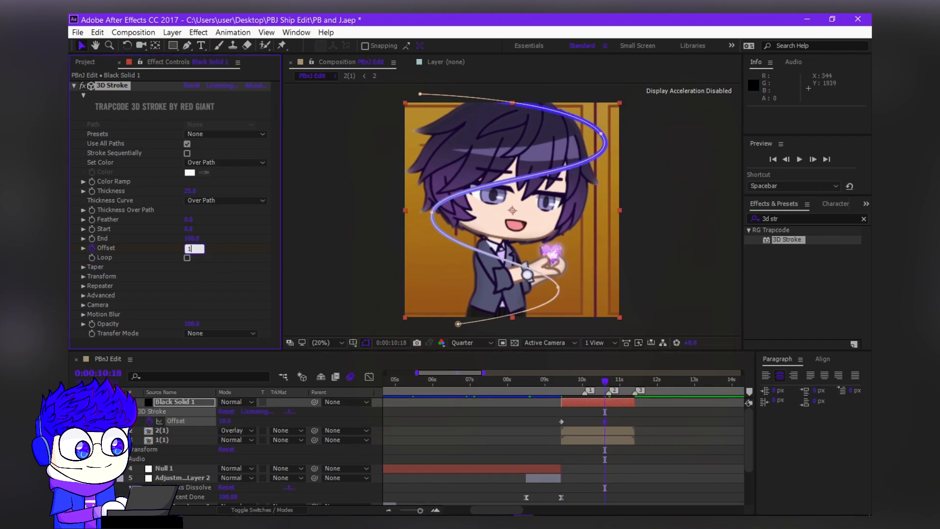
{"action": "key", "text": "Return"}
- Ease both Offset keyframes, check their speed graph and preview the stroke animation
{"action": "key", "text": "space"}
{"action": "left_click", "coordinate": [369, 376]}
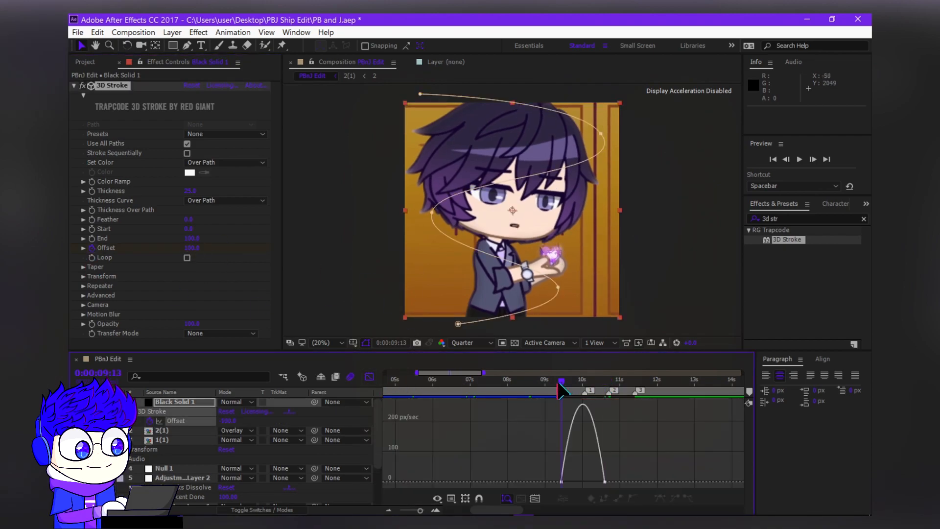
{"action": "key", "text": "space"}
{"action": "key", "text": "shift+F3"}
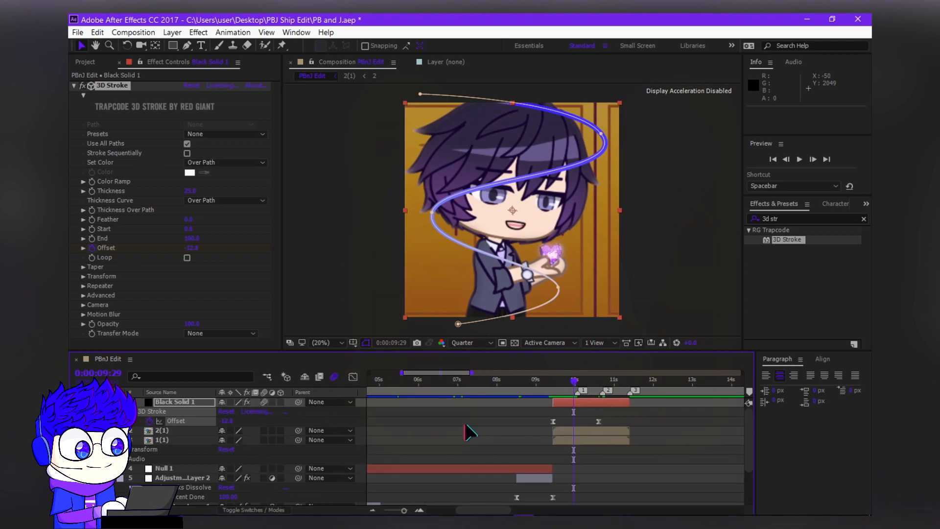
- Turn off the stroke's taper, turn on Compress to Fit and play the animation from 9:13
{"action": "left_click", "coordinate": [575, 403]}
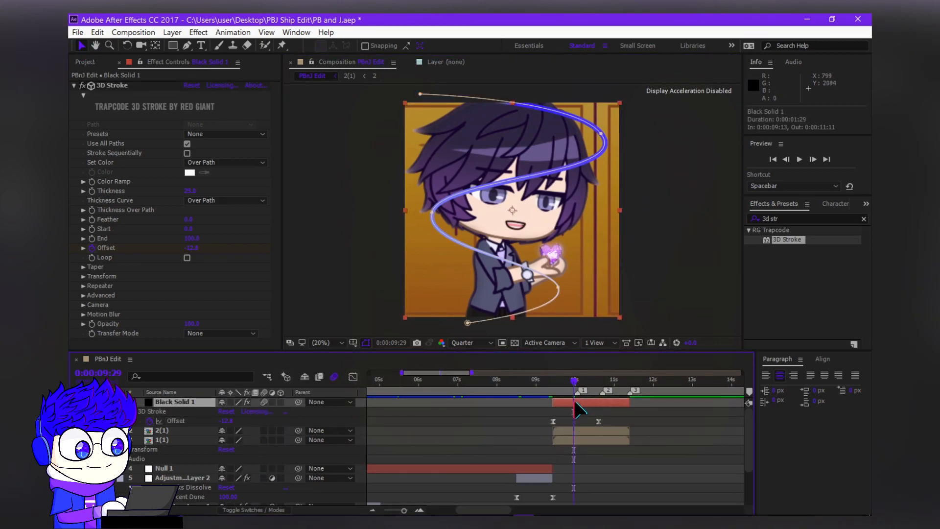
{"action": "key", "text": "space"}
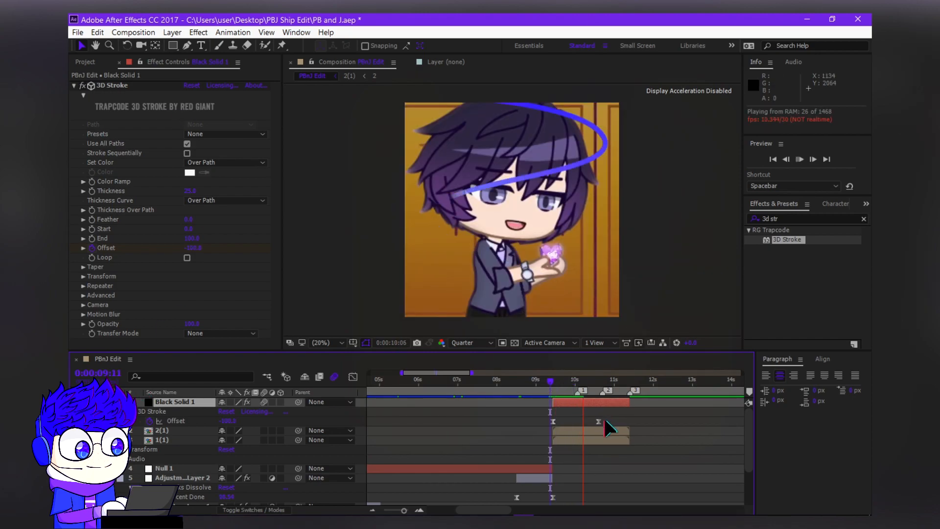
{"action": "left_click", "coordinate": [83, 267]}
{"action": "left_click", "coordinate": [557, 381]}
{"action": "key", "text": "space"}
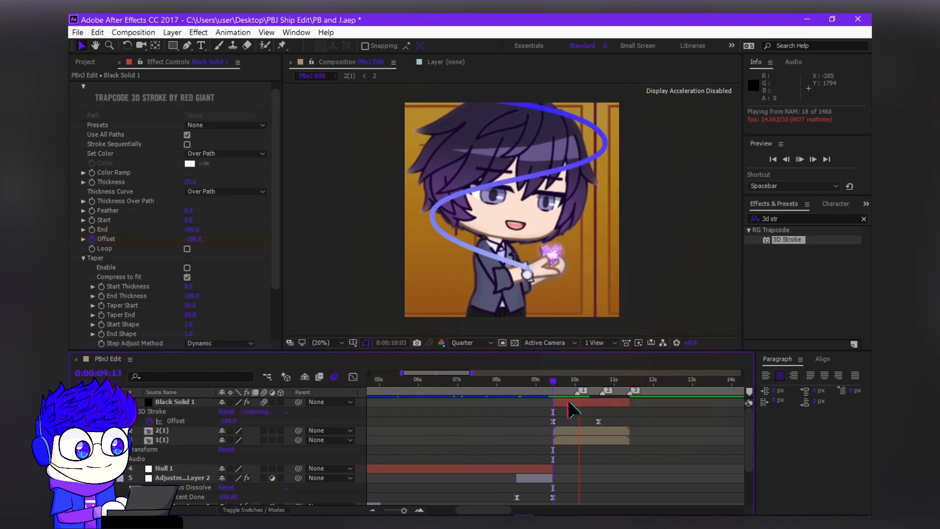
{"action": "scroll", "coordinate": [216, 318], "scroll_direction": "up", "scroll_amount": 1}
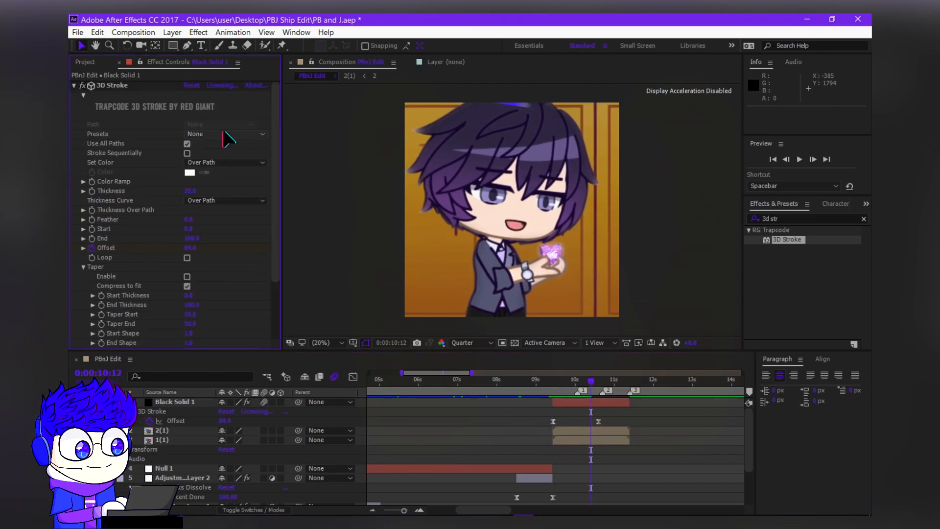
- At 9:20, draw a closed second mask on the black solid around the boy's forearm, hand and shoulder
{"action": "left_click", "coordinate": [568, 402]}
{"action": "key", "text": "i"}
{"action": "key", "text": "space"}
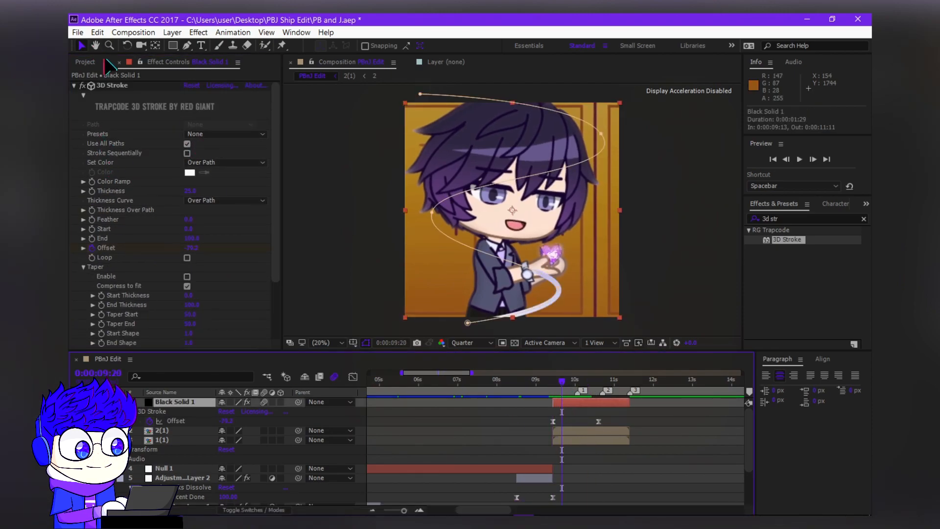
{"action": "left_click", "coordinate": [187, 46]}
{"action": "scroll", "coordinate": [549, 277], "scroll_direction": "up", "scroll_amount": 5}
{"action": "left_click", "coordinate": [589, 259]}
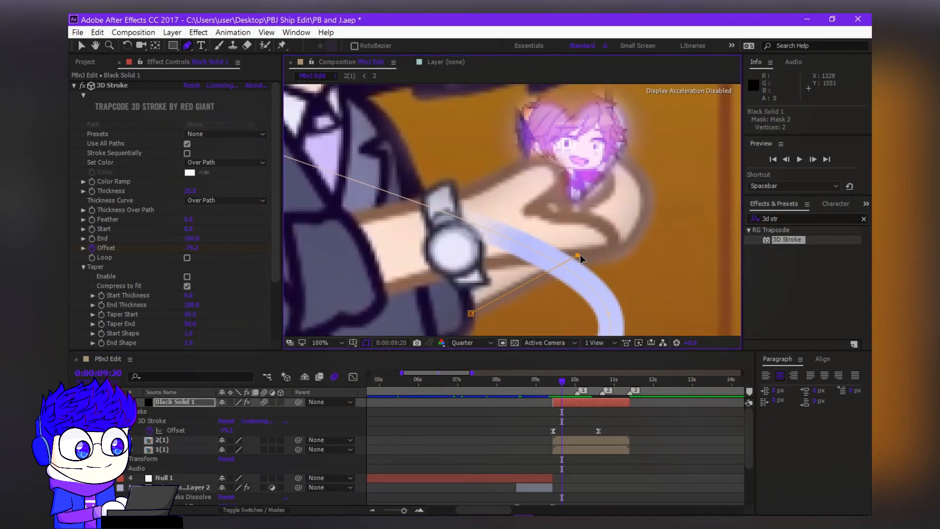
{"action": "left_click", "coordinate": [471, 313]}
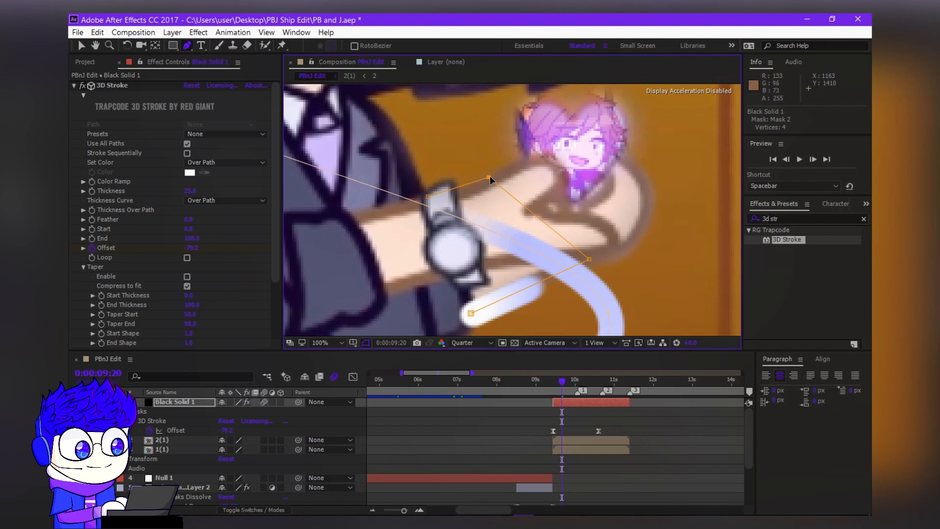
{"action": "scroll", "coordinate": [489, 176], "scroll_direction": "down", "scroll_amount": 2}
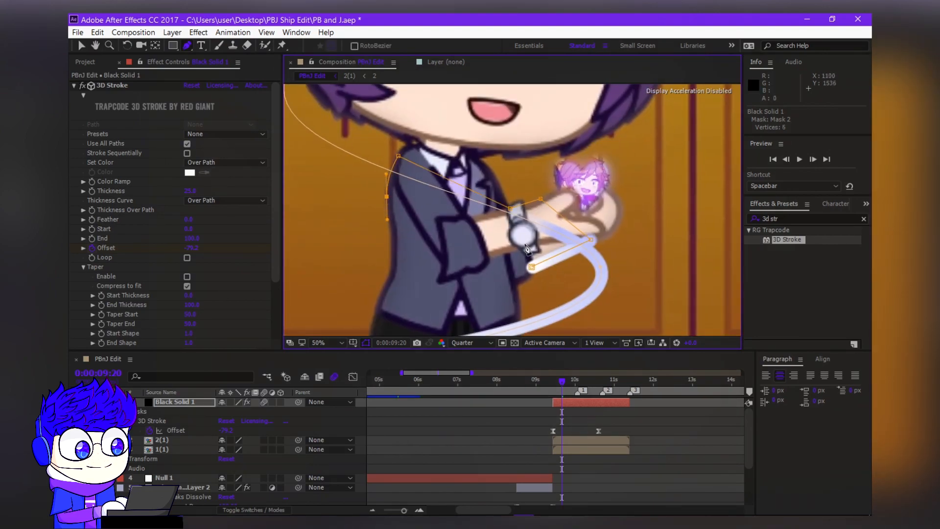
{"action": "left_click", "coordinate": [399, 156]}
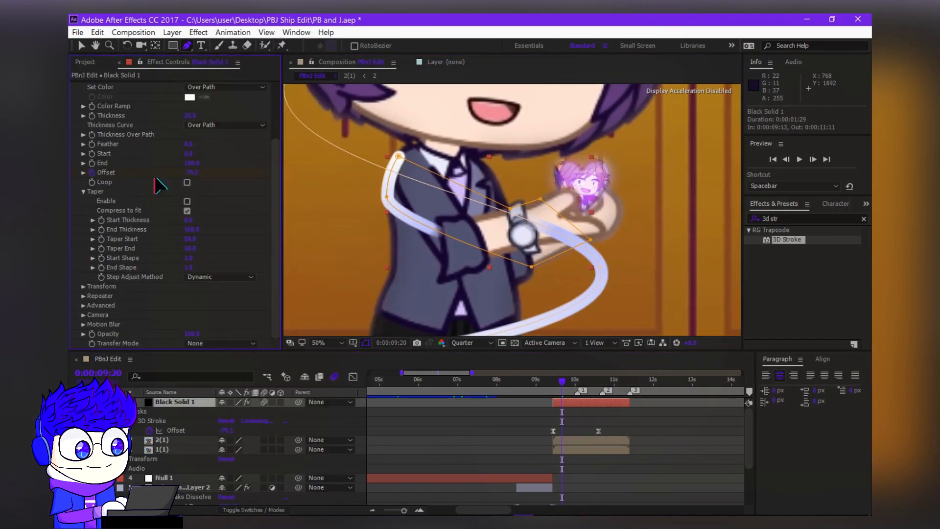
- Try switching the arm mask, Mask 2, from Subtract to Add mode
{"action": "key", "text": "m"}
{"action": "left_click", "coordinate": [235, 430]}
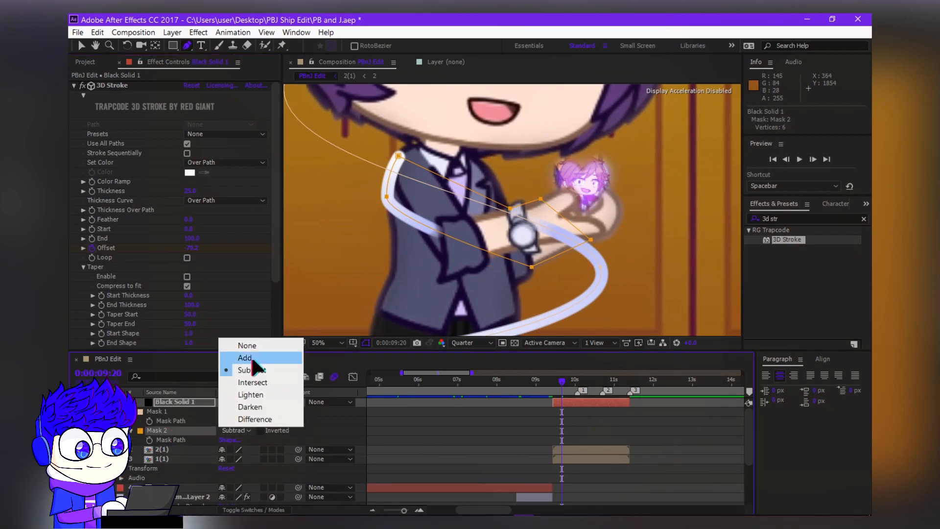
{"action": "left_click", "coordinate": [250, 356]}
- Pre-compose the black solid as Stroke with all attributes moved and duration adjusted, and transfer the arm mask onto the new layer
{"action": "key", "text": "ctrl+shift+c"}
{"action": "type", "text": "Stroke"}
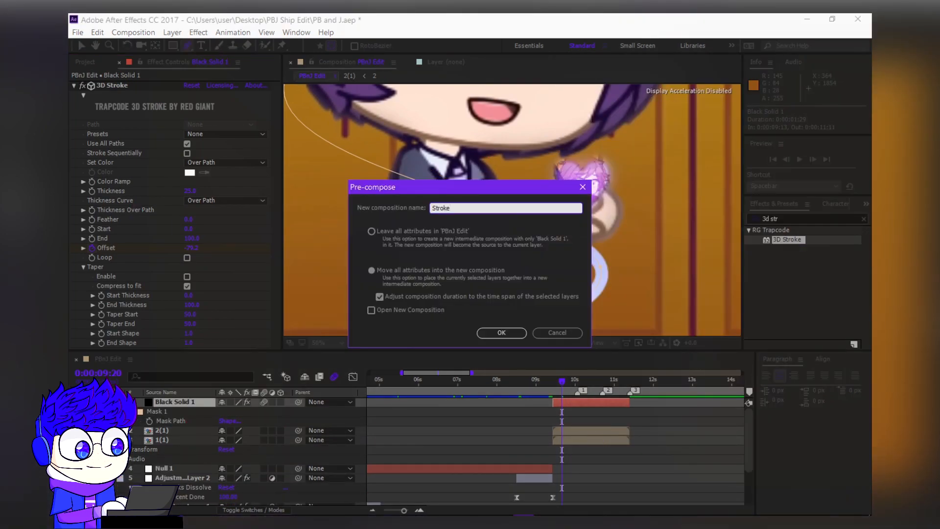
{"action": "key", "text": "Return"}
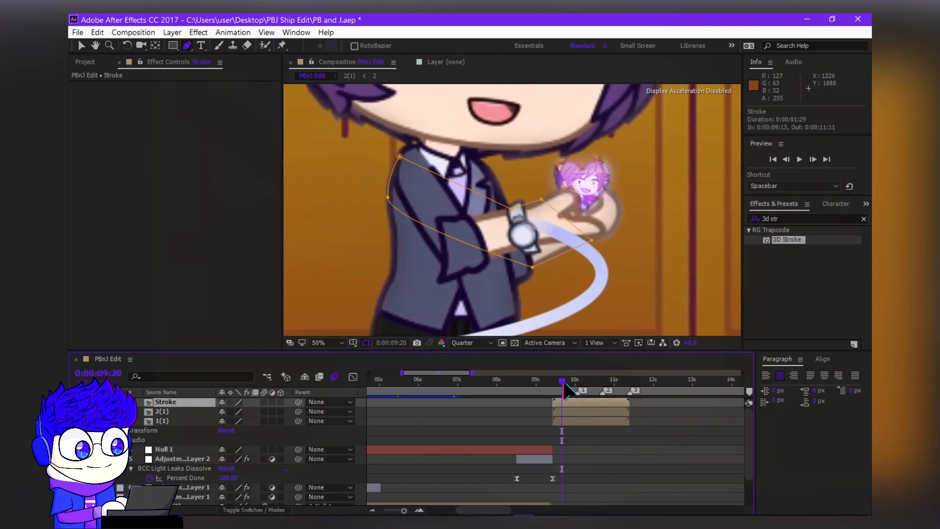
- At 10:01, use the Stroke layer's arm mask in Subtract mode and reshape its points near the wrist and shoulder
{"action": "key", "text": "m"}
{"action": "left_click", "coordinate": [179, 425]}
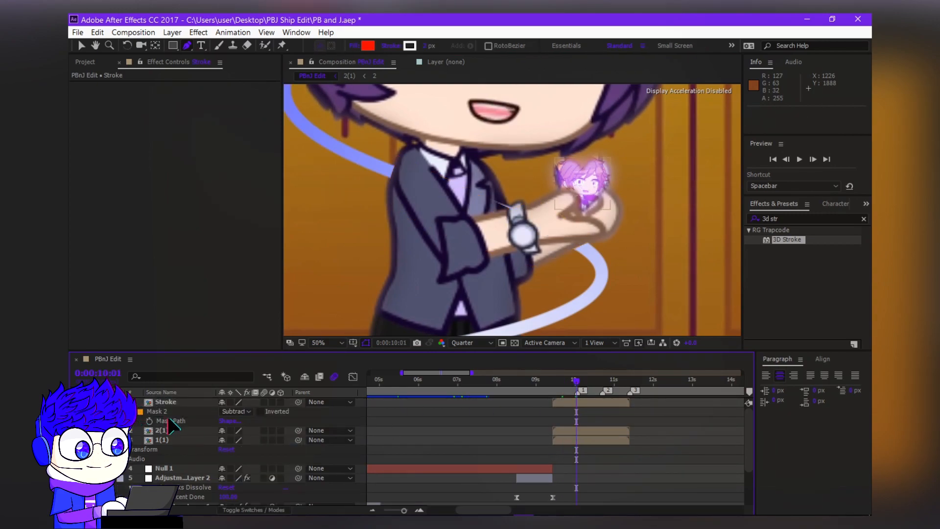
{"action": "key", "text": "m"}
{"action": "key", "text": "m"}
{"action": "left_click", "coordinate": [157, 412]}
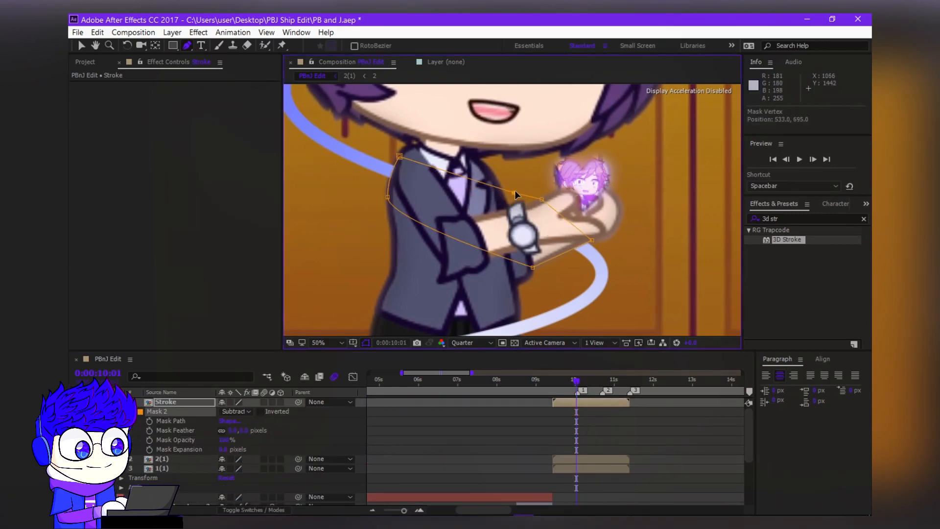
{"action": "left_click_drag", "start_coordinate": [393, 156], "coordinate": [398, 157]}
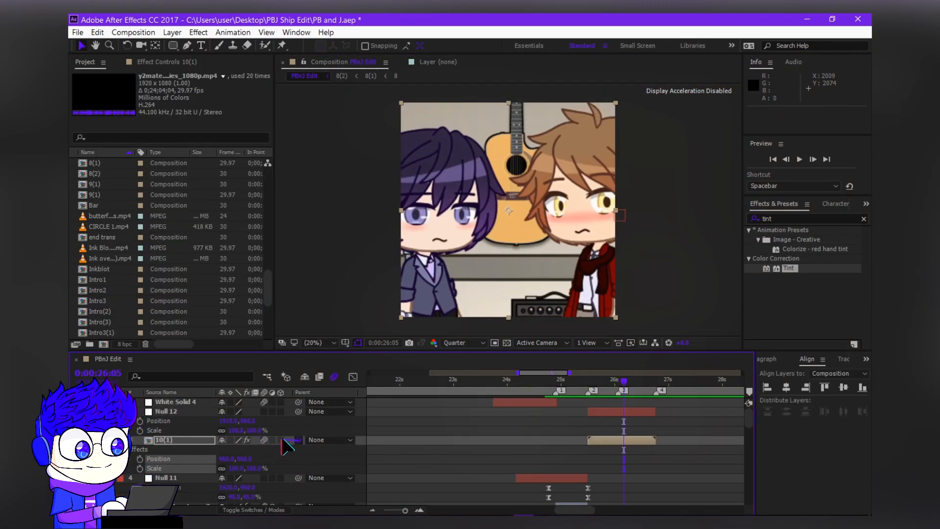
- Undo the last edits to bring back the deleted Null 13, and parent the 10(1) layer to Null 12
{"action": "key", "text": "ctrl+z"}
{"action": "key", "text": "ctrl+z"}
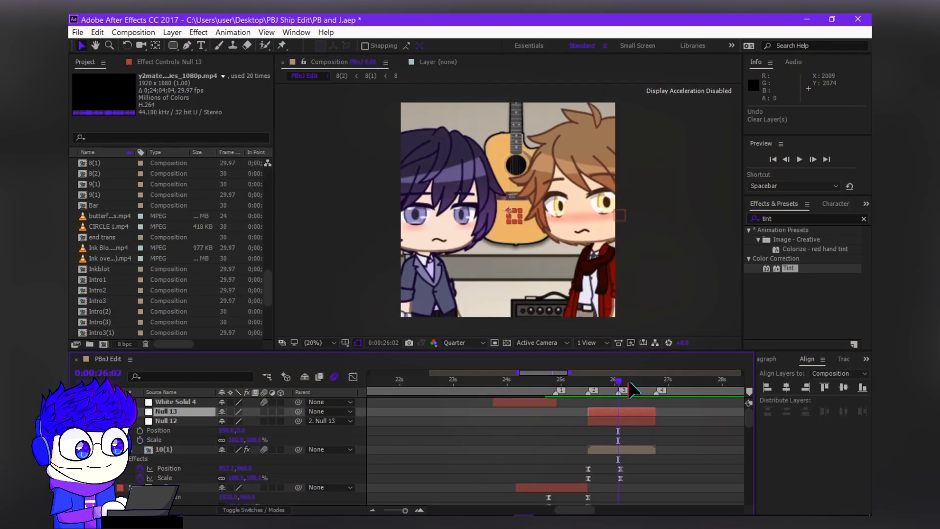
{"action": "left_click", "coordinate": [328, 449]}
{"action": "left_click", "coordinate": [353, 73]}
- Set Null 12's Scale keyframe at 25:15 to 250%
{"action": "left_click", "coordinate": [236, 440]}
{"action": "type", "text": "250"}
{"action": "key", "text": "Return"}
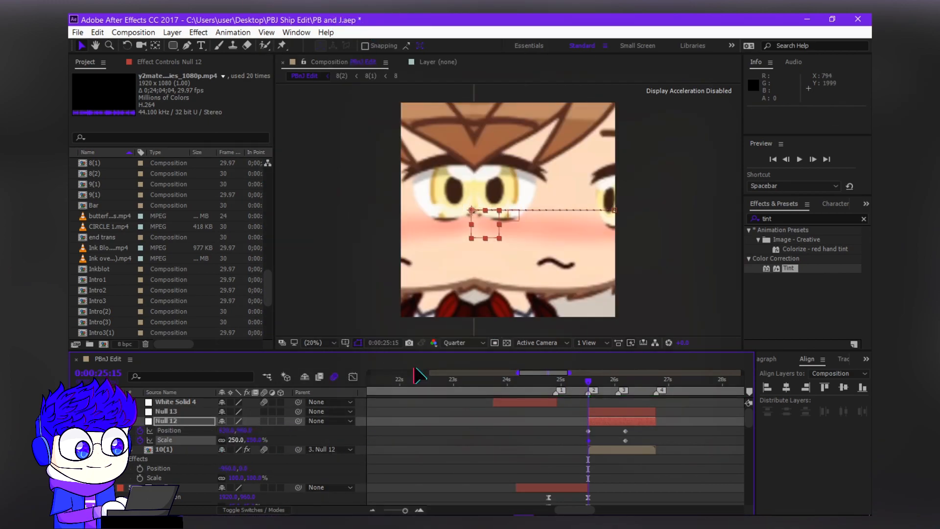
- Ease Null 12's Position and Scale keyframes with a shaped speed curve and preview the zoom-out movement
{"action": "key", "text": "shift+F3"}
{"action": "left_click_drag", "start_coordinate": [599, 474], "coordinate": [590, 475]}
{"action": "key", "text": "shift+F3"}
{"action": "key", "text": "space"}
- Parent Null 12 to Null 13 and add Scale and Rotation keyframes to Null 13 at 26:02
{"action": "left_click_drag", "start_coordinate": [298, 421], "coordinate": [172, 411]}
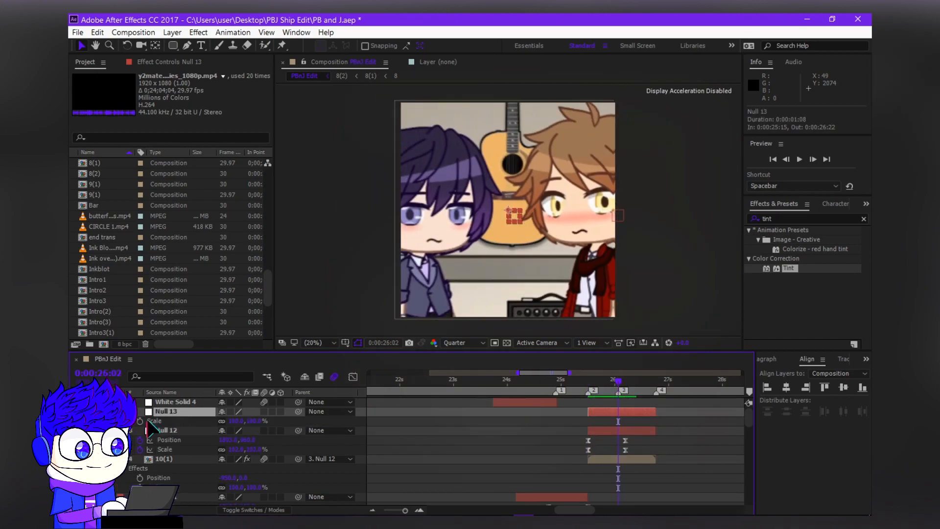
{"action": "left_click", "coordinate": [166, 412]}
{"action": "key", "text": "s"}
{"action": "key", "text": "shift+r"}
- Import Purple_Heart.png from the Overlays folder into the project
{"action": "left_click", "coordinate": [164, 468]}
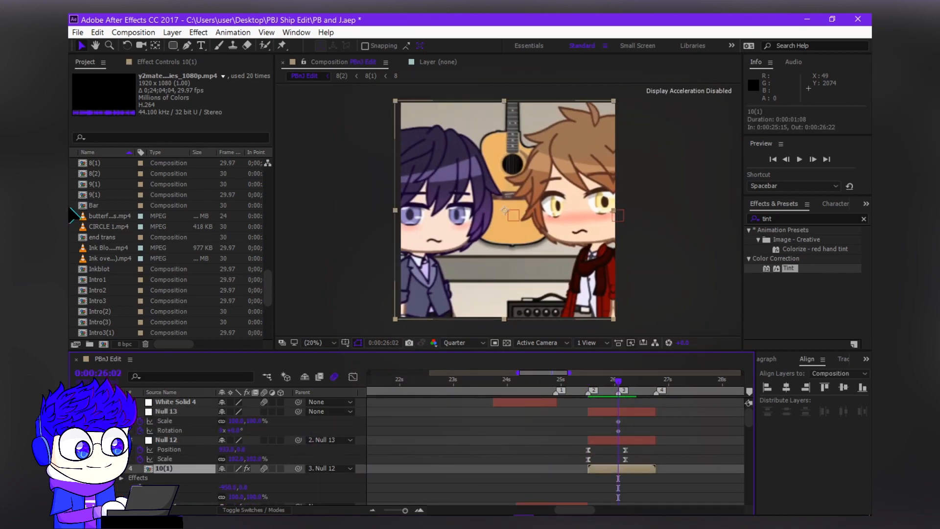
{"action": "scroll", "coordinate": [177, 260], "scroll_direction": "down", "scroll_amount": 5}
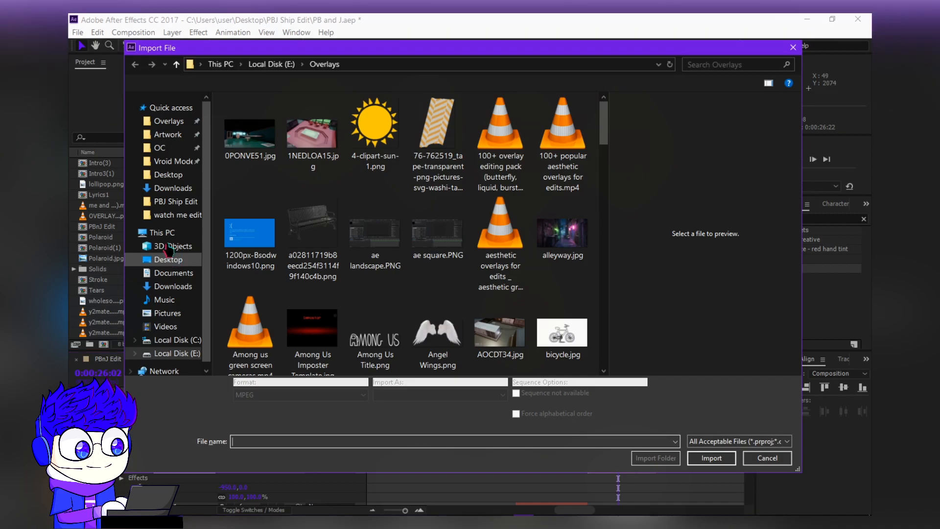
{"action": "scroll", "coordinate": [392, 294], "scroll_direction": "down", "scroll_amount": 15}
{"action": "scroll", "coordinate": [369, 260], "scroll_direction": "down", "scroll_amount": 5}
{"action": "double_click", "coordinate": [421, 199]}
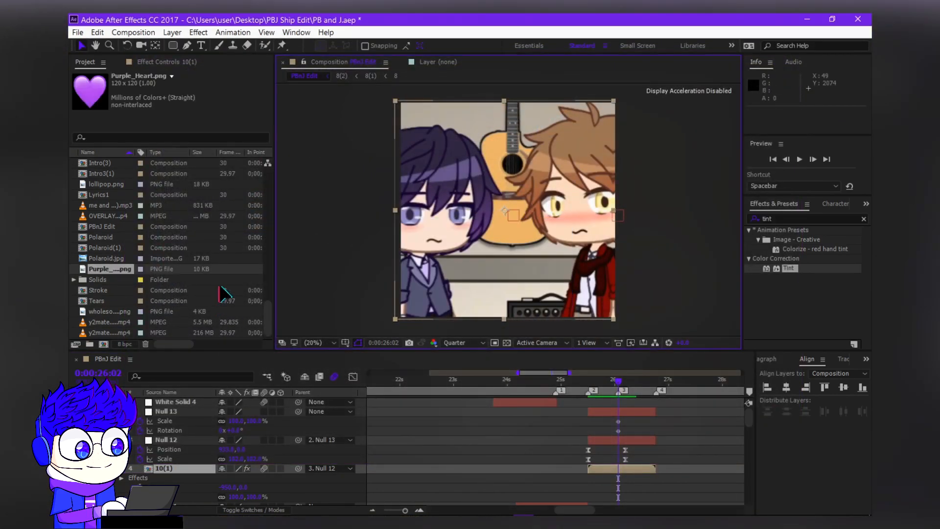
- Place Purple_Heart.png above the 10(1) layer from 25:15 and set its Scale to 250%
{"action": "left_click_drag", "start_coordinate": [596, 473], "coordinate": [637, 468]}
{"action": "key", "text": "s"}
{"action": "left_click", "coordinate": [237, 477]}
{"action": "type", "text": "250"}
{"action": "key", "text": "Return"}
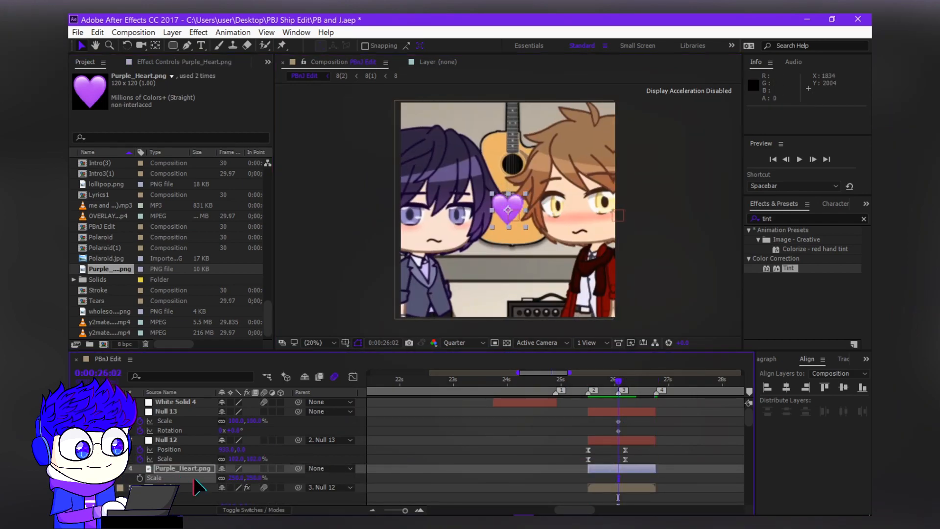
- Duplicate the heart layer, apply Tint to the lower copy, and map its white to orange
{"action": "left_click", "coordinate": [198, 487]}
{"action": "key", "text": "F3"}
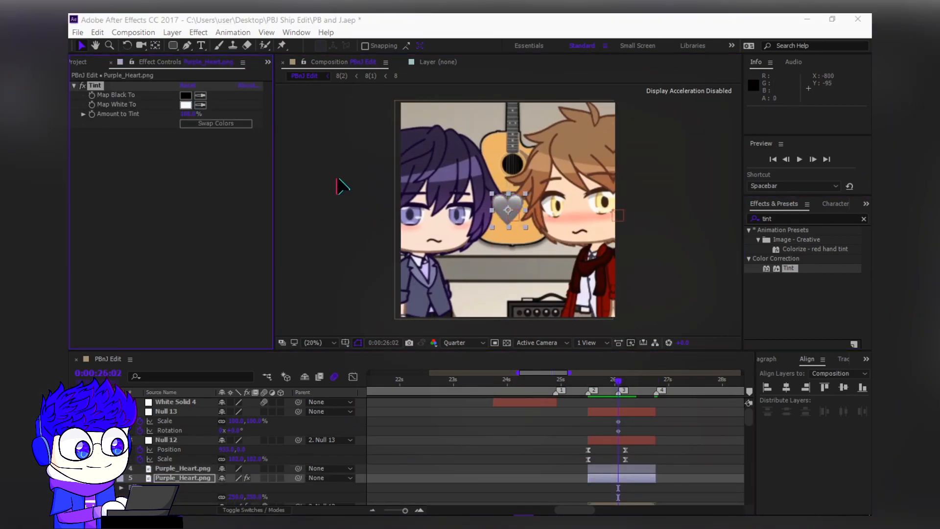
{"action": "left_click", "coordinate": [186, 105]}
{"action": "left_click", "coordinate": [293, 231]}
{"action": "mouse_move", "coordinate": [307, 363]}
{"action": "left_mouse_down"}
{"action": "mouse_move", "coordinate": [314, 353]}
{"action": "mouse_move", "coordinate": [314, 367]}
{"action": "left_mouse_up"}
{"action": "left_click", "coordinate": [396, 233]}
- Set the tinted heart's Map Black To to dark orange and refine its Map White To orange
{"action": "left_click", "coordinate": [185, 95]}
{"action": "left_click", "coordinate": [293, 349]}
{"action": "left_click", "coordinate": [396, 232]}
{"action": "left_click", "coordinate": [185, 105]}
{"action": "left_click", "coordinate": [267, 231]}
{"action": "left_click_drag", "start_coordinate": [307, 359], "coordinate": [307, 365]}
{"action": "left_click", "coordinate": [395, 233]}
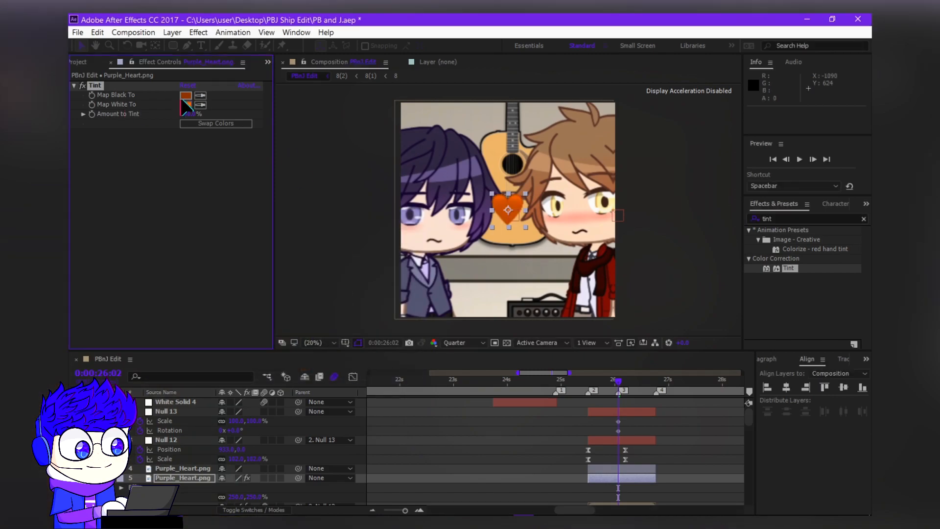
- Darken the tinted heart's Map Black To to a near-black brown and set Map White To to FF6000
{"action": "left_click", "coordinate": [185, 95]}
{"action": "left_click", "coordinate": [292, 358]}
{"action": "left_click", "coordinate": [396, 233]}
{"action": "left_click", "coordinate": [186, 105]}
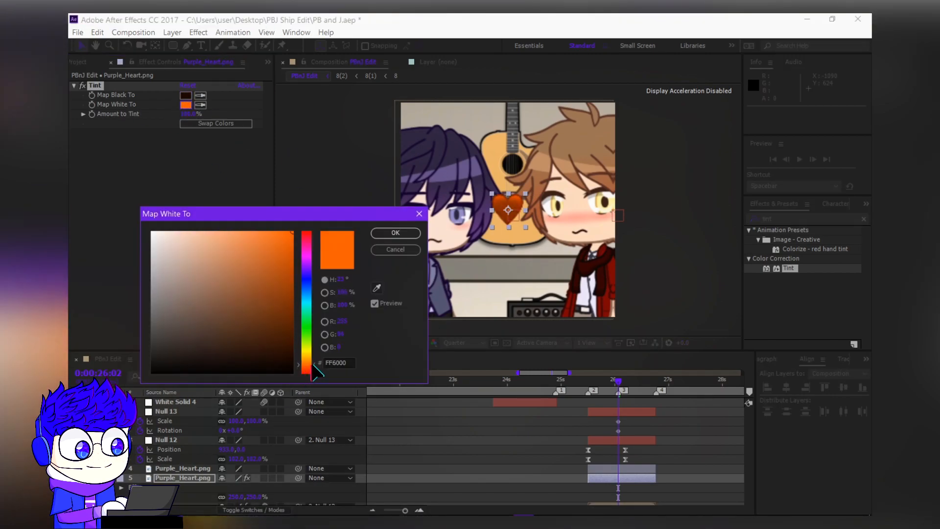
{"action": "left_click", "coordinate": [396, 232]}
- Try rotating the purple heart to -35° and the orange heart to 35°, with the orange one moved beside it
{"action": "left_click", "coordinate": [182, 468], "text": "shift"}
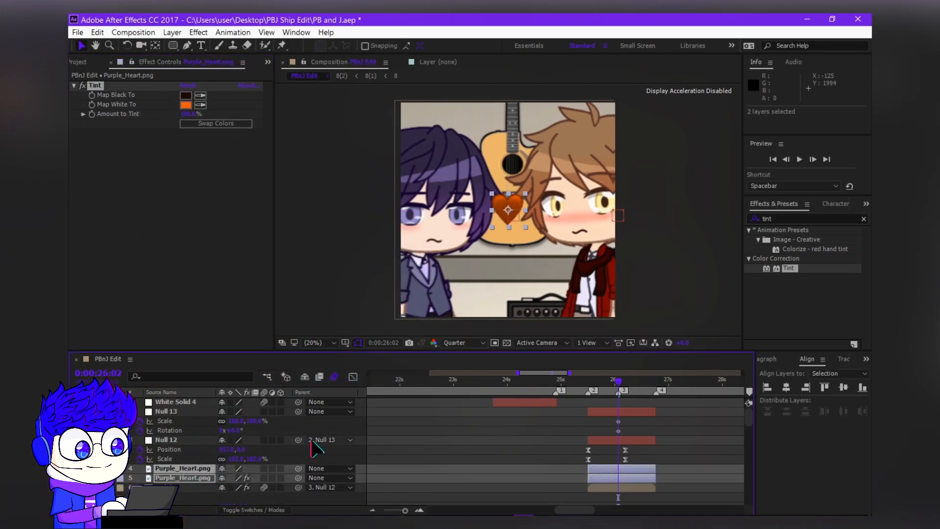
{"action": "scroll", "coordinate": [313, 448], "scroll_direction": "down", "scroll_amount": 1}
{"action": "key", "text": "r"}
{"action": "key", "text": "ctrl+z"}
{"action": "key", "text": "ctrl+z"}
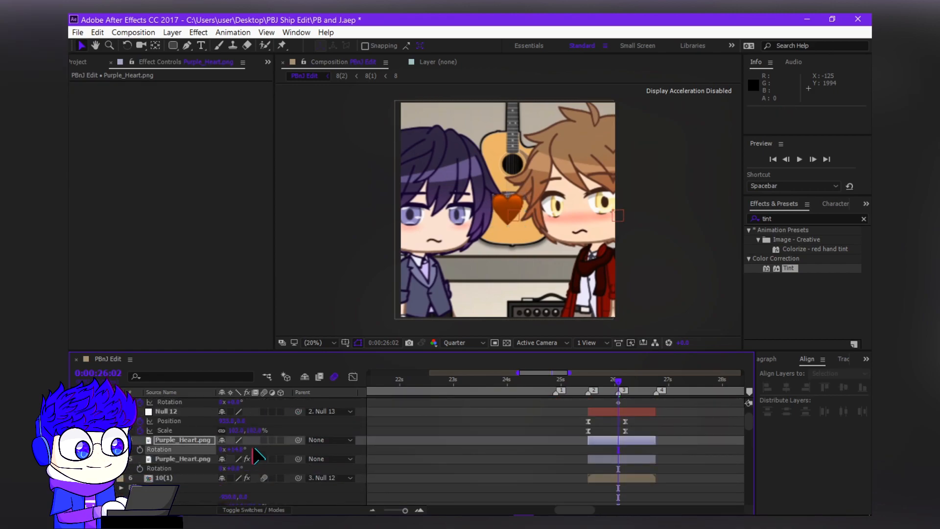
{"action": "key", "text": "Return"}
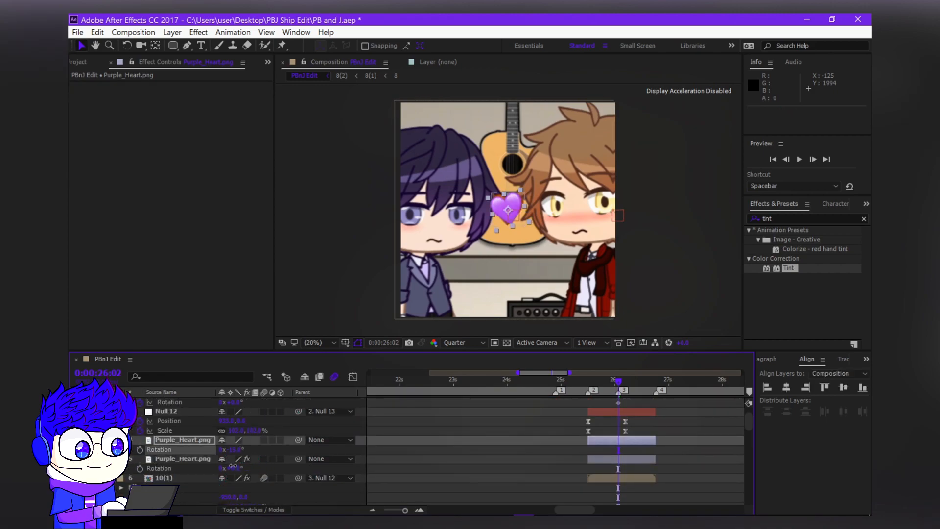
{"action": "left_click_drag", "start_coordinate": [242, 466], "coordinate": [243, 467]}
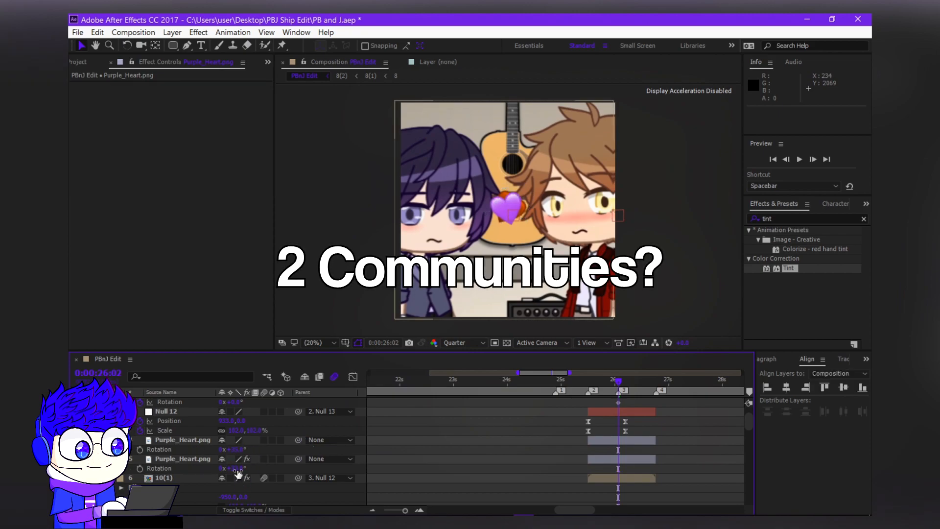
{"action": "left_click", "coordinate": [235, 450]}
{"action": "type", "text": "-35"}
{"action": "key", "text": "Return"}
{"action": "left_click", "coordinate": [183, 459]}
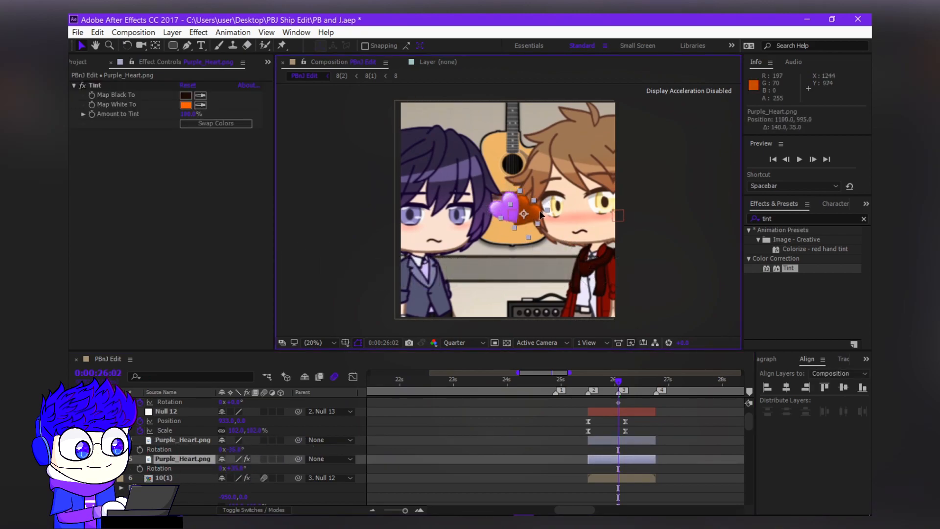
- Delete the orange heart copy, and straighten and enlarge the purple heart between the characters
{"action": "key", "text": "Delete"}
{"action": "left_click_drag", "start_coordinate": [235, 450], "coordinate": [294, 441]}
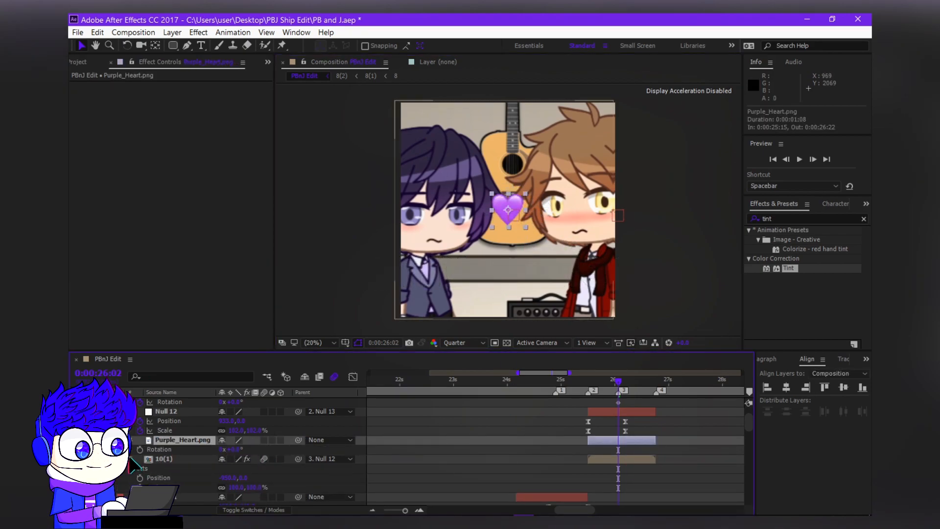
{"action": "key", "text": "s"}
{"action": "scroll", "coordinate": [625, 448], "scroll_direction": "up", "scroll_amount": 2}
- Keyframe Null 13 to 50% Scale with a counter-clockwise Rotation at the shot's end, easing both to accelerate sharply
{"action": "left_click", "coordinate": [647, 381]}
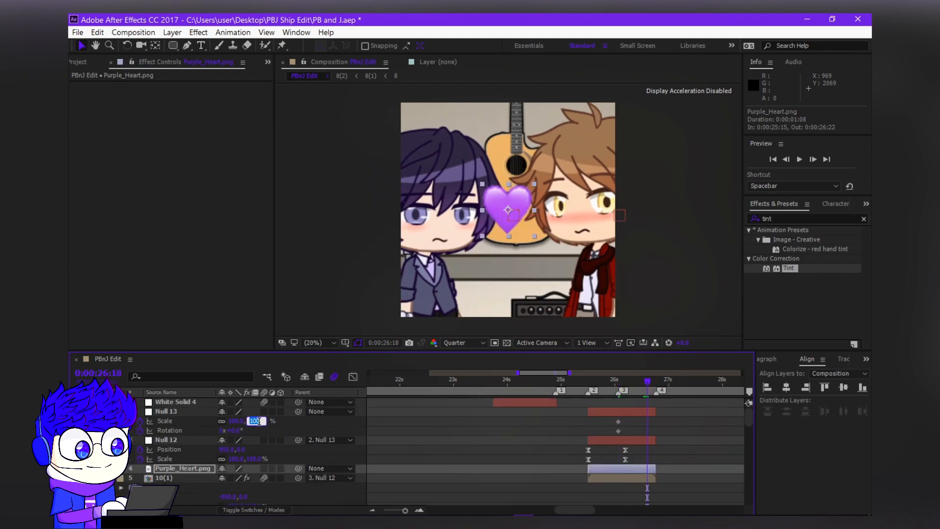
{"action": "type", "text": "50"}
{"action": "key", "text": "Return"}
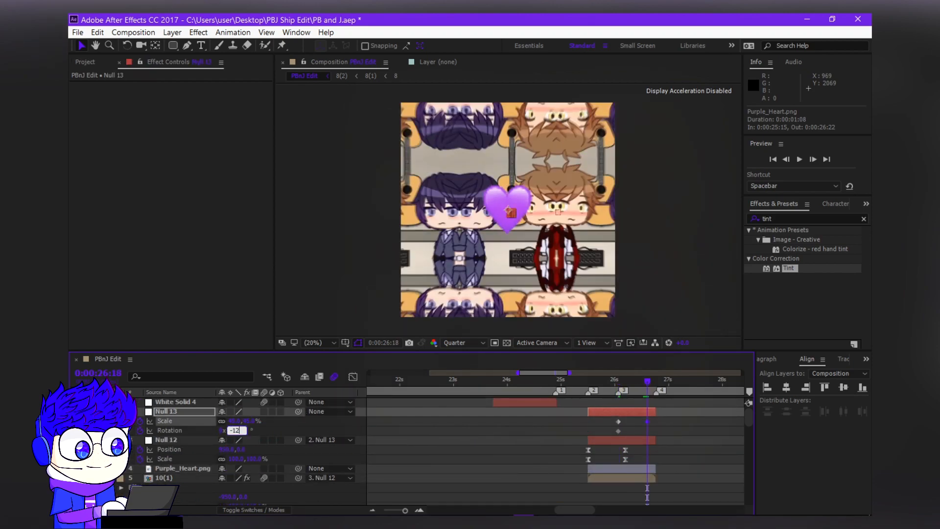
{"action": "type", "text": "-12"}
{"action": "key", "text": "Return"}
{"action": "left_click", "coordinate": [353, 376]}
{"action": "left_click_drag", "start_coordinate": [626, 411], "coordinate": [638, 406]}
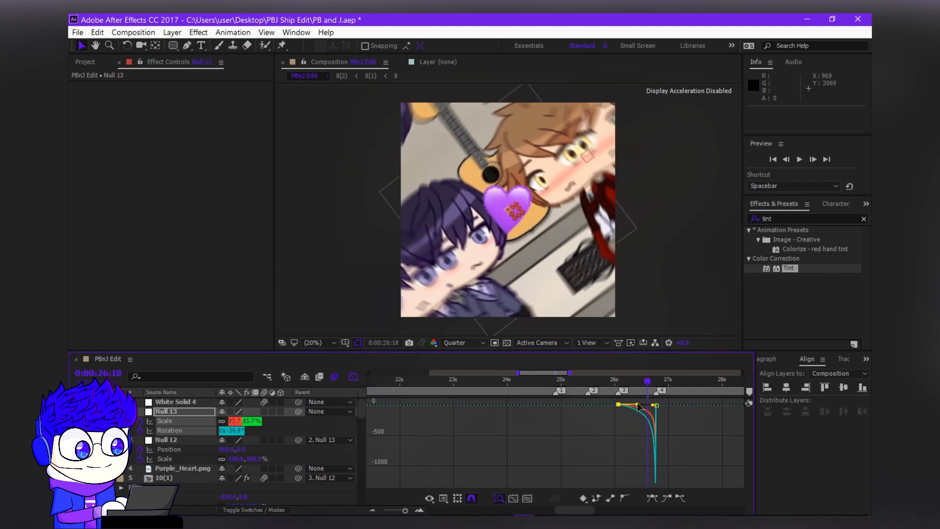
- Move the Purple_Heart.png layer from the main composition into the 10(1) composition above layer 10
{"action": "key", "text": "ctrl+x"}
{"action": "left_click", "coordinate": [177, 471]}
{"action": "double_click", "coordinate": [176, 471]}
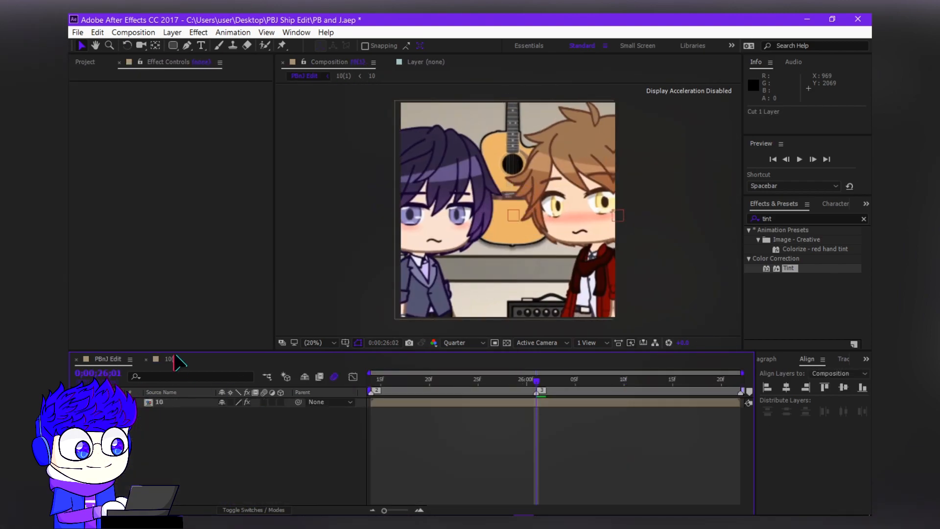
{"action": "key", "text": "ctrl+v"}
{"action": "key", "text": "u"}
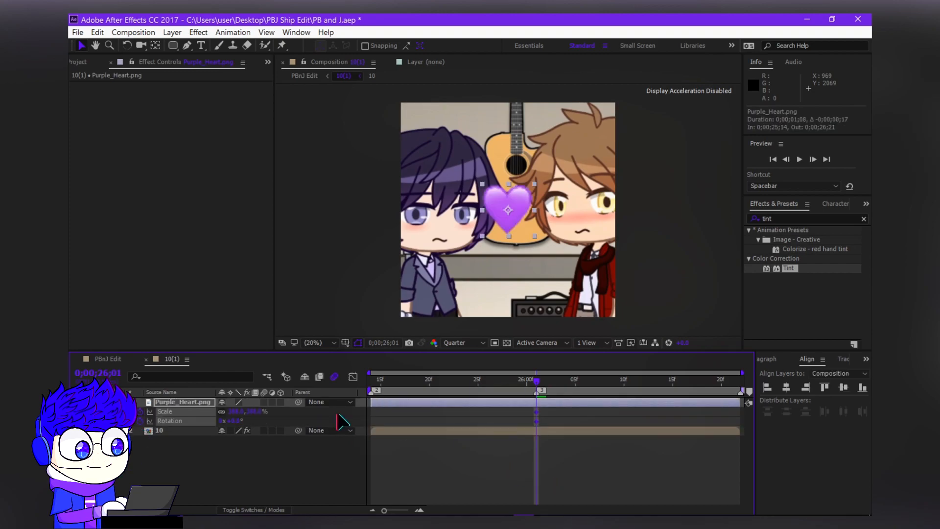
- Animate the heart growing from small at 26:01 with eased Scale keyframes, start its layer there, and duplicate it
{"action": "key", "text": "F9"}
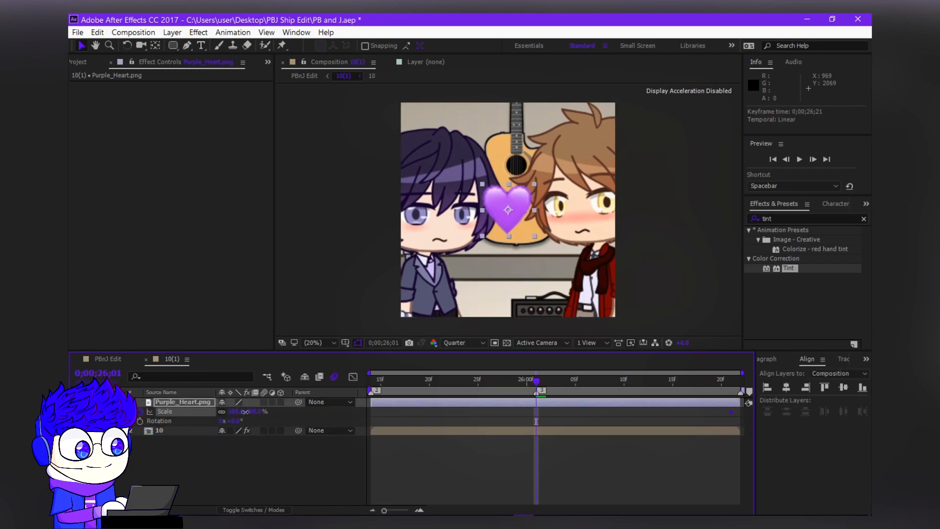
{"action": "key", "text": "shift+F3"}
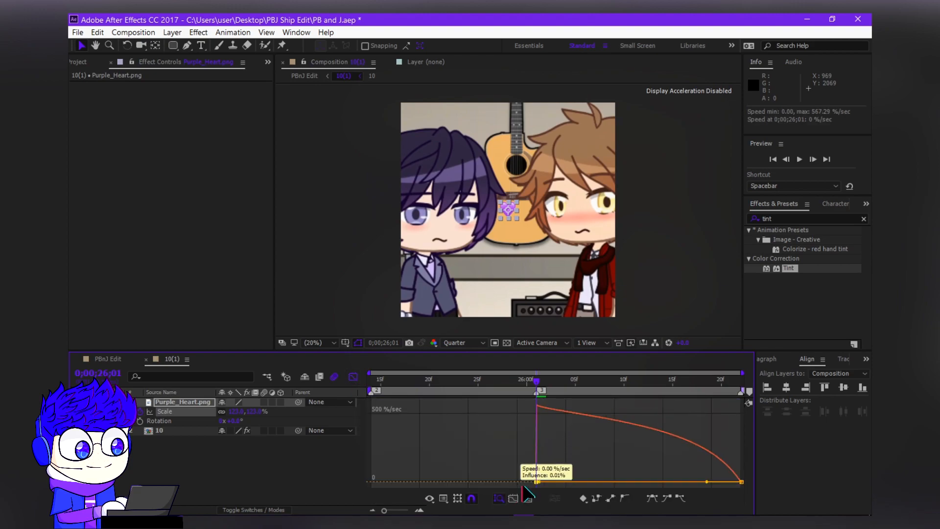
{"action": "key", "text": "shift+F3"}
{"action": "left_click", "coordinate": [538, 402]}
{"action": "key", "text": "ctrl+d"}
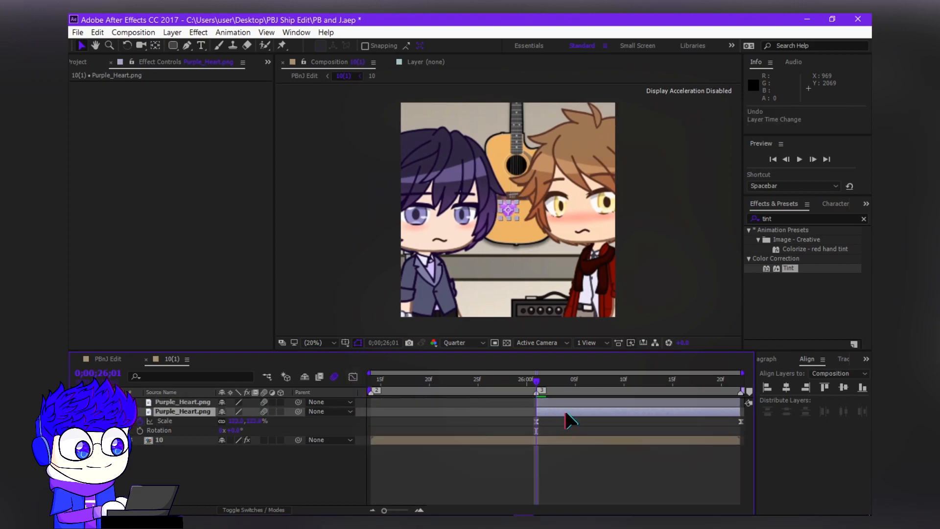
- Apply the Fill effect to the lower heart copy and set its colour to blue-violet
{"action": "left_click", "coordinate": [864, 218]}
{"action": "type", "text": "fill"}
{"action": "left_click_drag", "start_coordinate": [777, 288], "coordinate": [558, 415]}
{"action": "left_click", "coordinate": [537, 382]}
{"action": "left_click", "coordinate": [186, 114]}
{"action": "left_click_drag", "start_coordinate": [311, 352], "coordinate": [310, 278]}
{"action": "left_click", "coordinate": [398, 235]}
- Duplicate the filled heart and give the lowest copy a lighter violet Fill colour
{"action": "key", "text": "ctrl+d"}
{"action": "key", "text": "ctrl+z"}
{"action": "key", "text": "ctrl+d"}
{"action": "left_click", "coordinate": [186, 114]}
{"action": "left_click", "coordinate": [398, 235]}
- Offset the two filled hearts one and two frames earlier, trim their starts to 26:01, and preview the growth
{"action": "left_click_drag", "start_coordinate": [541, 383], "coordinate": [514, 390]}
{"action": "left_click", "coordinate": [544, 411], "text": "ctrl"}
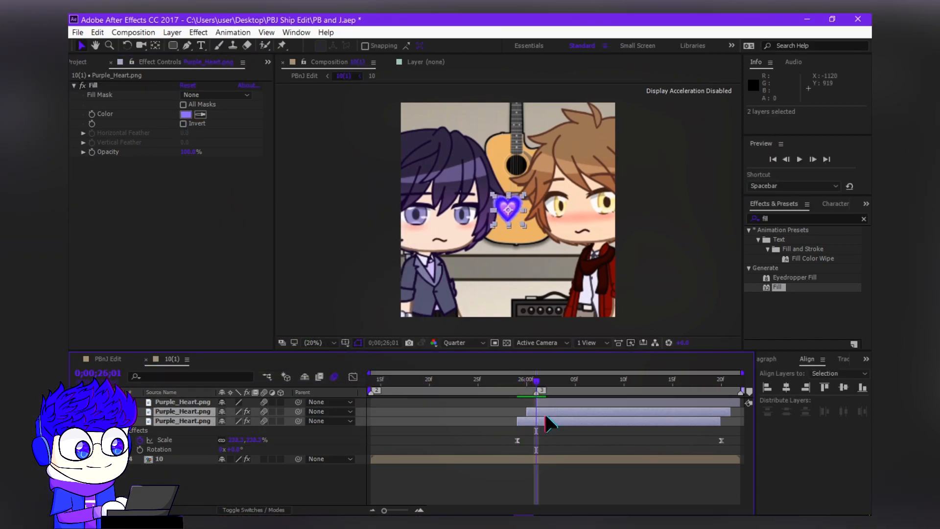
{"action": "left_click", "coordinate": [558, 497]}
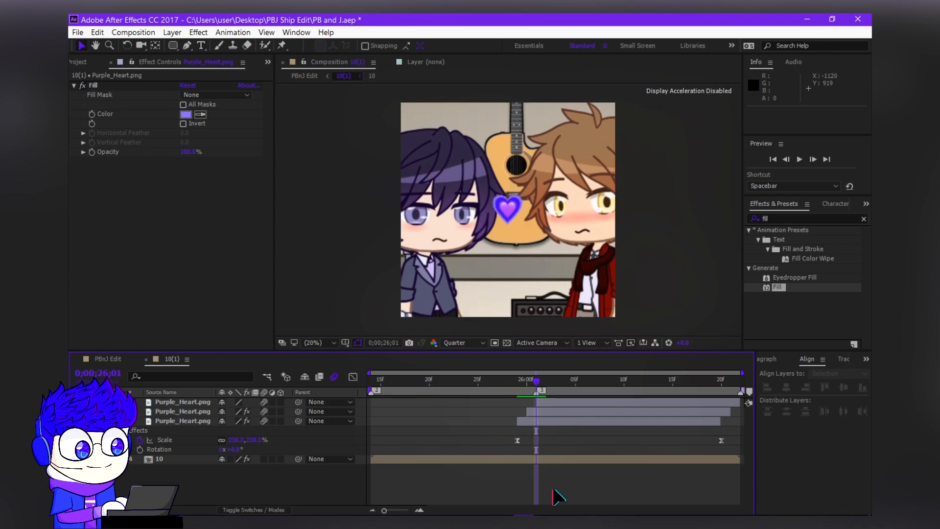
{"action": "left_click", "coordinate": [551, 411]}
{"action": "left_click", "coordinate": [554, 422], "text": "shift"}
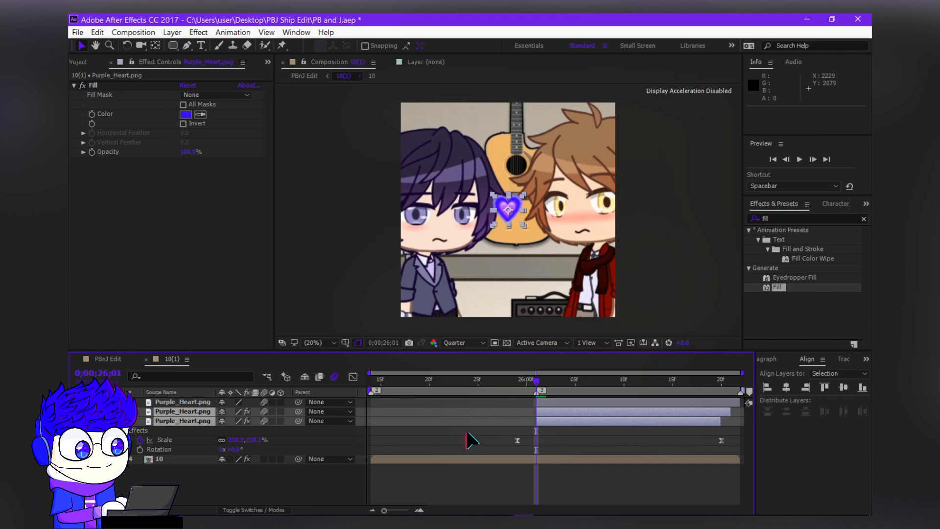
{"action": "key", "text": "alt+bracketleft"}
{"action": "key", "text": "space"}
{"action": "key", "text": "space"}
- Try delaying the two filled hearts by one and two frames, and realign their starts to 26:01
{"action": "left_click_drag", "start_coordinate": [552, 420], "coordinate": [590, 444]}
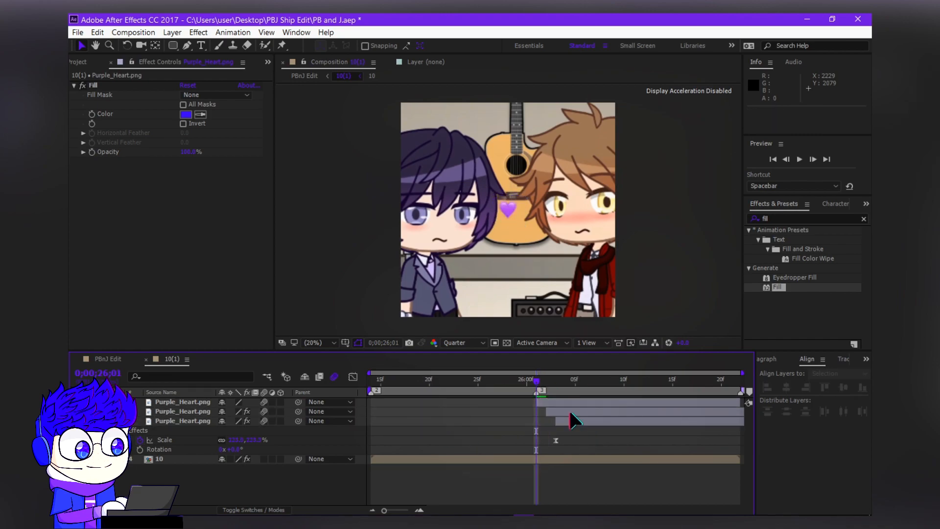
{"action": "key", "text": "Page_Down"}
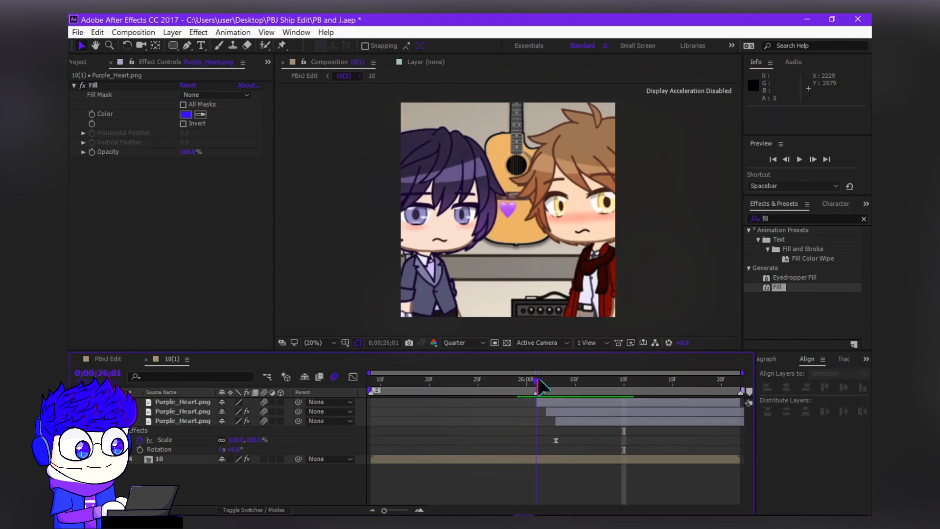
{"action": "left_click", "coordinate": [556, 421]}
{"action": "left_click", "coordinate": [545, 411], "text": "shift"}
{"action": "key", "text": "bracketleft"}
- Try enlarging the two filled hearts with a Transform effect added to each copy
{"action": "left_click", "coordinate": [808, 219]}
{"action": "type", "text": "trans"}
{"action": "left_click_drag", "start_coordinate": [788, 315], "coordinate": [209, 194]}
{"action": "key", "text": "ctrl+Down"}
{"action": "key", "text": "ctrl+v"}
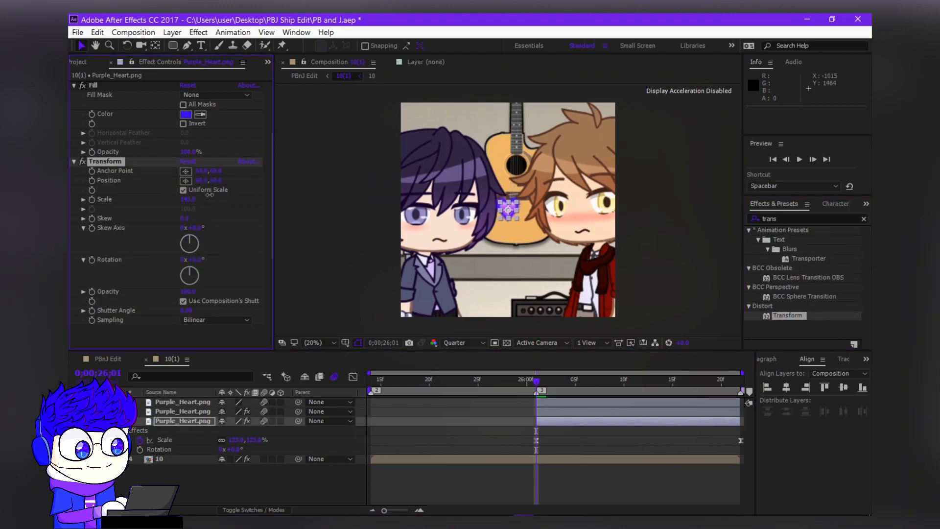
- Change the lowest heart's Fill colour to white
{"action": "left_click", "coordinate": [185, 114]}
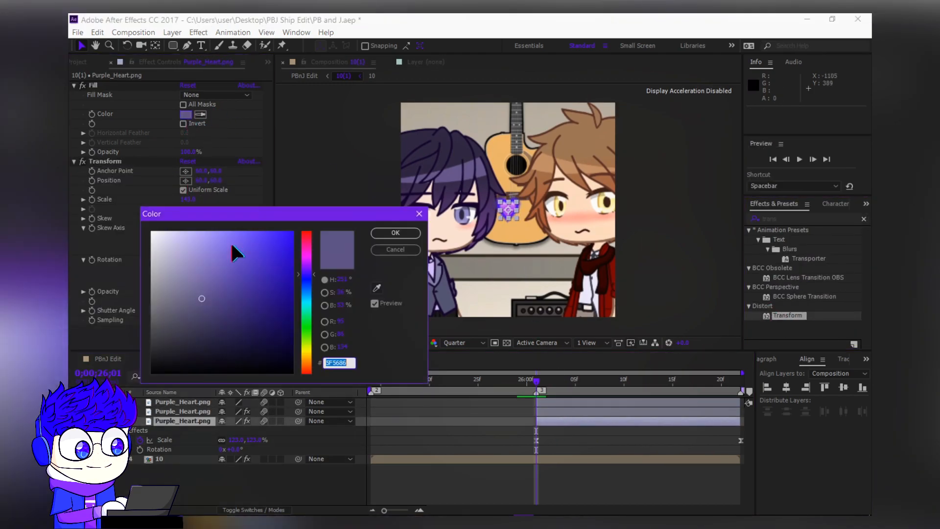
{"action": "left_click_drag", "start_coordinate": [235, 248], "coordinate": [151, 226]}
{"action": "key", "text": "Return"}
- Remove the Transform effects from the filled hearts and start the middle one at 26:00 and the lowest at 25:29
{"action": "left_click", "coordinate": [496, 432]}
{"action": "left_click", "coordinate": [682, 380]}
{"action": "left_click", "coordinate": [553, 411]}
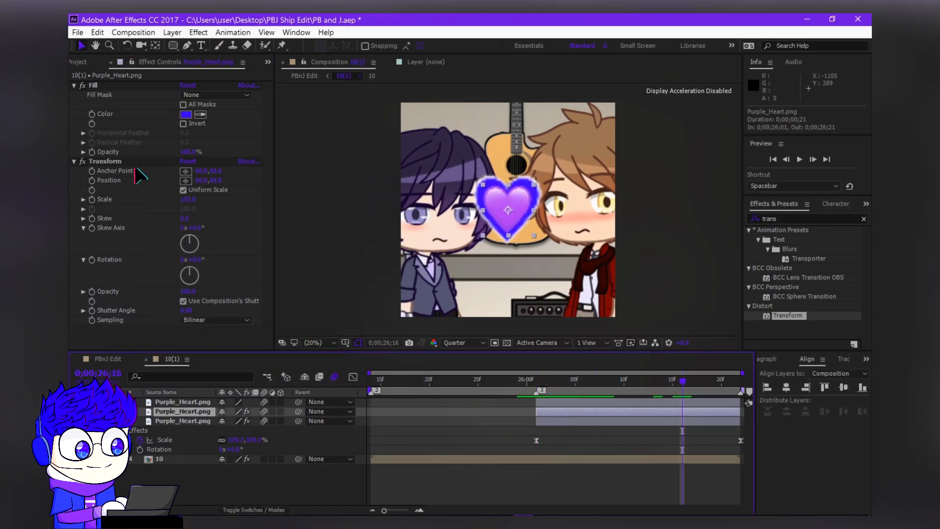
{"action": "left_click_drag", "start_coordinate": [563, 418], "coordinate": [530, 418]}
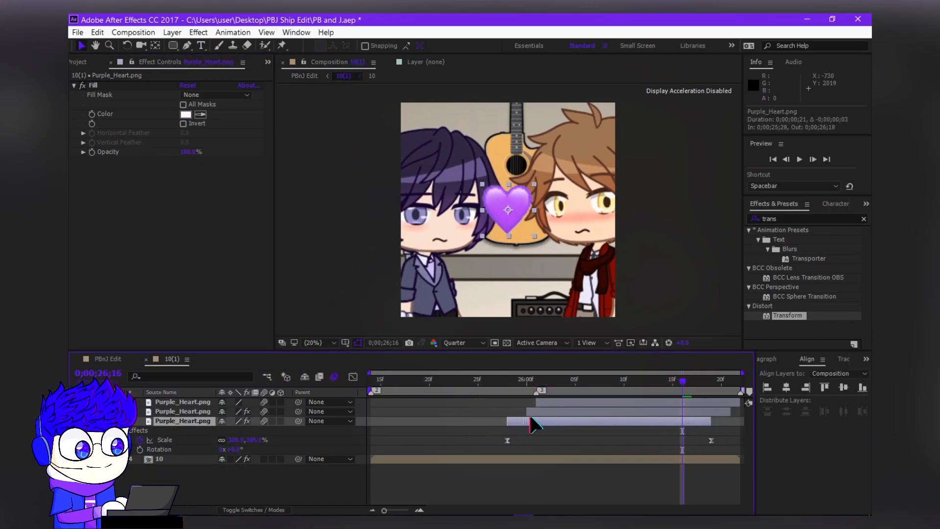
{"action": "left_click", "coordinate": [536, 379]}
{"action": "mouse_move", "coordinate": [544, 421]}
{"action": "left_mouse_down"}
{"action": "mouse_move", "coordinate": [563, 420]}
{"action": "mouse_move", "coordinate": [544, 420]}
{"action": "left_mouse_up"}
{"action": "left_click", "coordinate": [517, 380]}
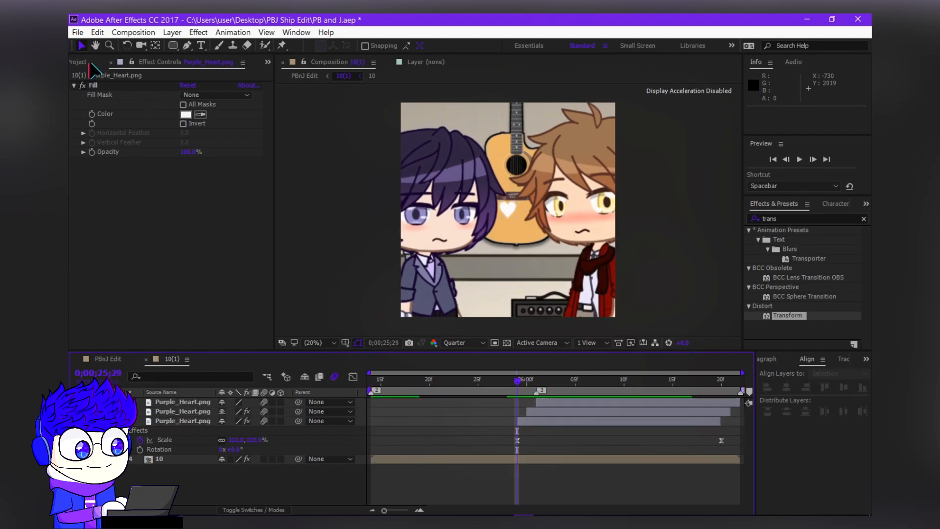
- Add the BurstsFireworks overlay footage to 10(1), pick a single burst, and start it around 26:01
{"action": "left_click", "coordinate": [84, 62]}
{"action": "left_click_drag", "start_coordinate": [108, 311], "coordinate": [400, 403]}
{"action": "double_click", "coordinate": [412, 402]}
{"action": "left_click_drag", "start_coordinate": [369, 318], "coordinate": [388, 318]}
{"action": "left_click", "coordinate": [323, 62]}
{"action": "left_click_drag", "start_coordinate": [416, 401], "coordinate": [552, 401]}
- Move the fireworks overlay between the hearts and layer 10, and set its blending mode to Add
{"action": "left_click_drag", "start_coordinate": [196, 401], "coordinate": [196, 463]}
{"action": "left_click", "coordinate": [242, 510]}
{"action": "left_click", "coordinate": [237, 459]}
{"action": "left_click", "coordinate": [272, 151]}
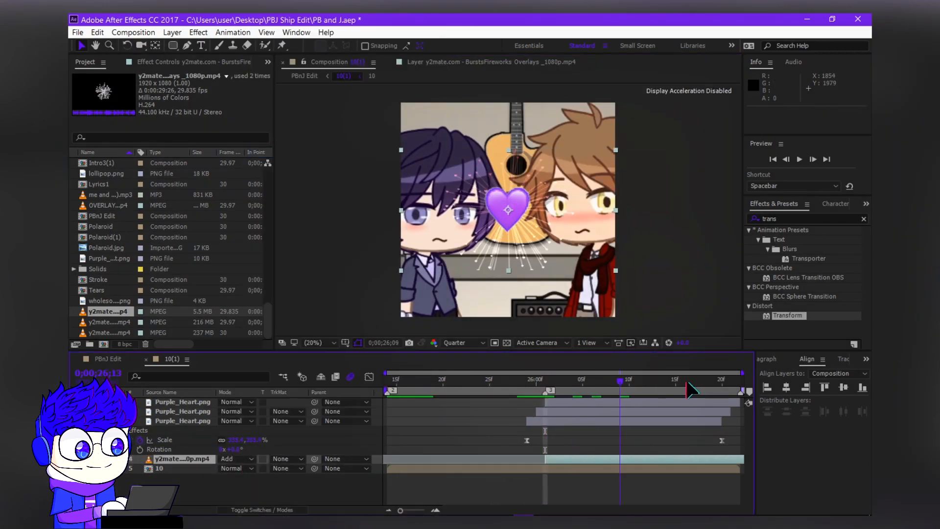
- Close the 10(1) composition and preview the heart burst in PBnJ Edit
{"action": "key", "text": "ctrl+w"}
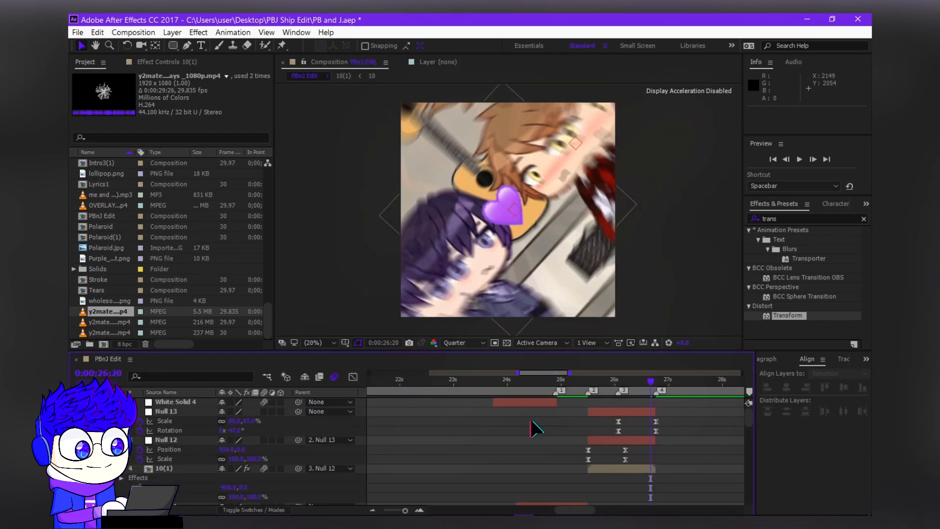
{"action": "key", "text": "space"}
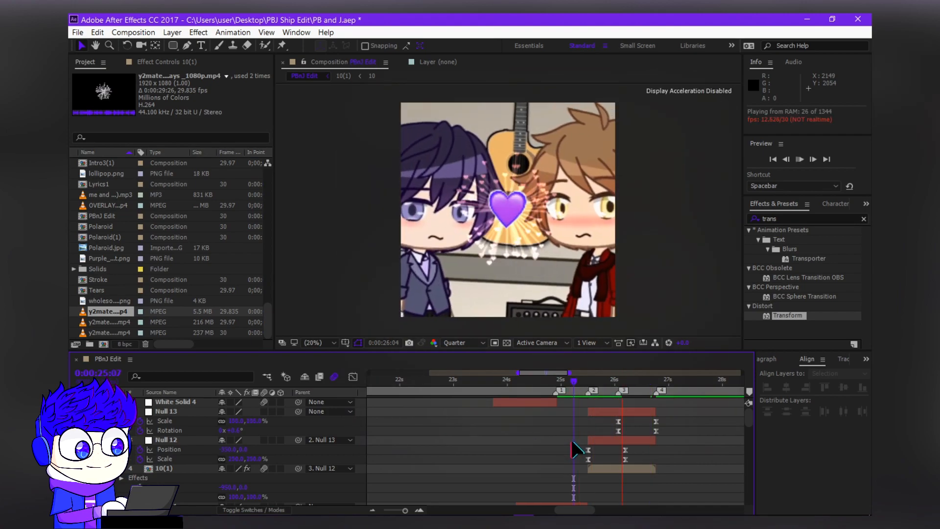
- Preview the heart burst shot in PBnJ Edit from around 24:20 through to its end
{"action": "key", "text": "space"}
{"action": "left_click_drag", "start_coordinate": [632, 416], "coordinate": [654, 404]}
{"action": "left_click", "coordinate": [353, 377]}
{"action": "left_click", "coordinate": [353, 377]}
{"action": "left_click", "coordinate": [367, 510]}
{"action": "left_click", "coordinate": [536, 380]}
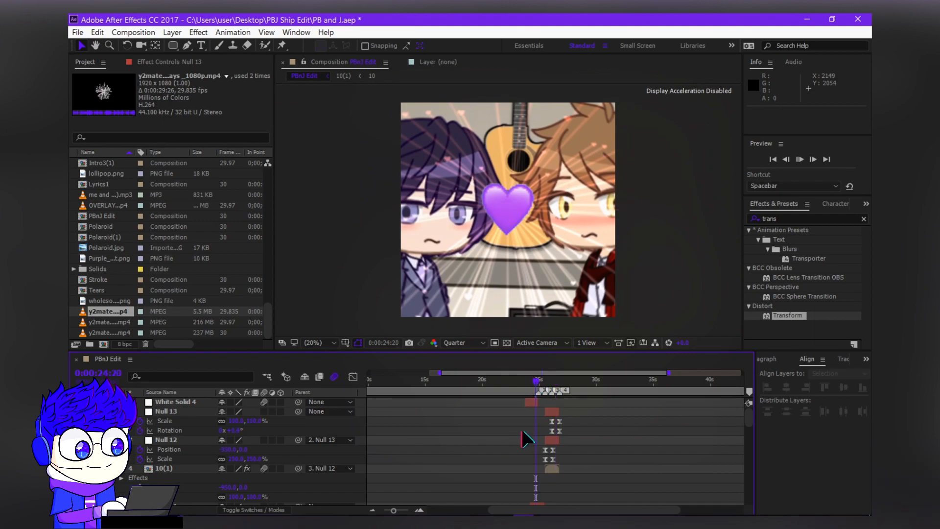
{"action": "key", "text": "space"}
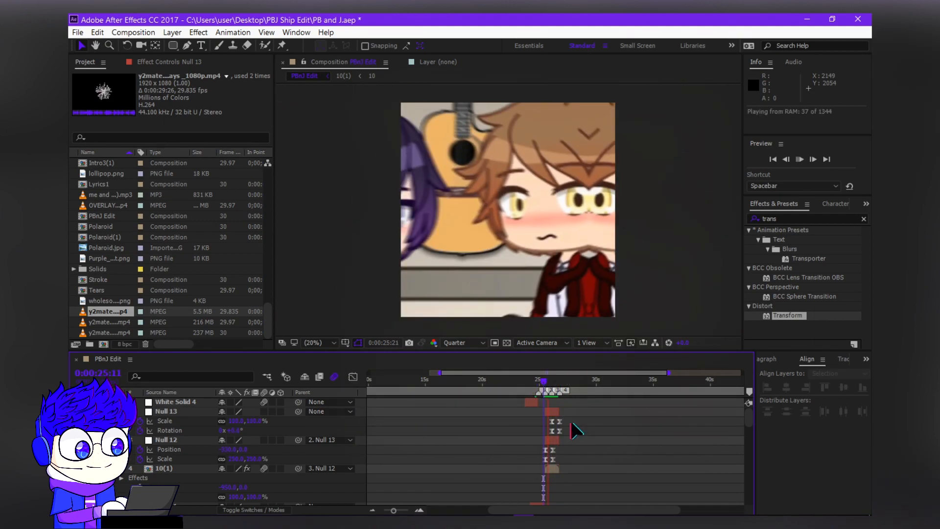
{"action": "left_click_drag", "start_coordinate": [390, 511], "coordinate": [384, 511]}
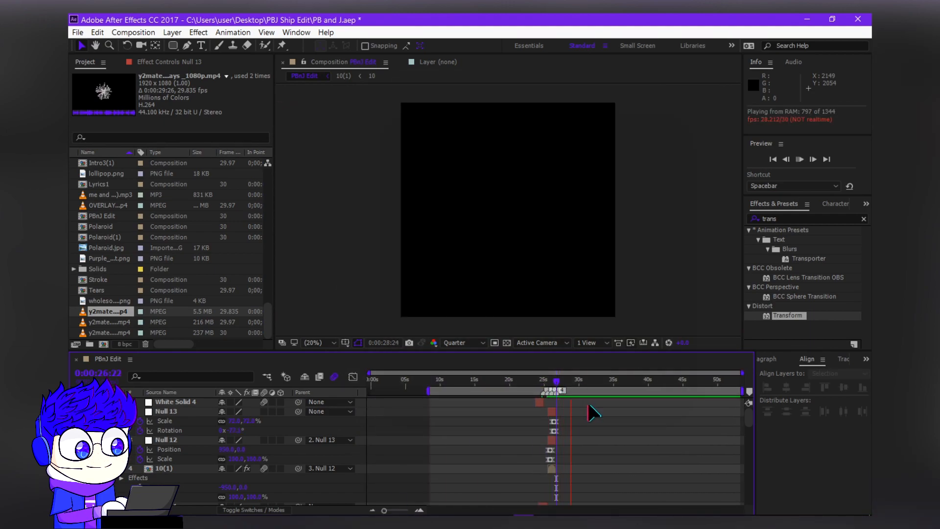
- Add The Music Freaks Ep5 footage to PBnJ Edit as the top layer starting at 26:23, and move White Solid 4 below 10(1)
{"action": "left_click", "coordinate": [108, 333]}
{"action": "left_click", "coordinate": [108, 322]}
{"action": "left_click_drag", "start_coordinate": [108, 321], "coordinate": [573, 421]}
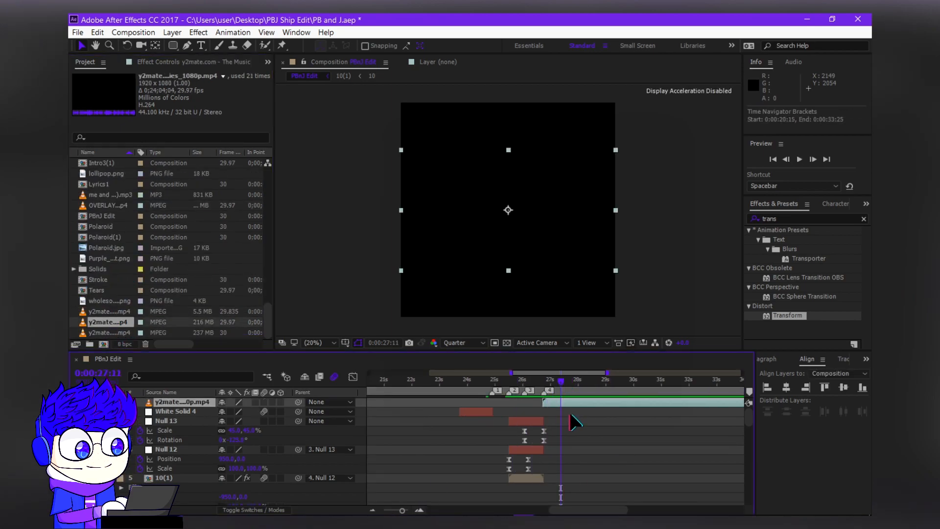
{"action": "left_click_drag", "start_coordinate": [174, 412], "coordinate": [196, 480]}
{"action": "scroll", "coordinate": [161, 421], "scroll_direction": "down", "scroll_amount": 2}
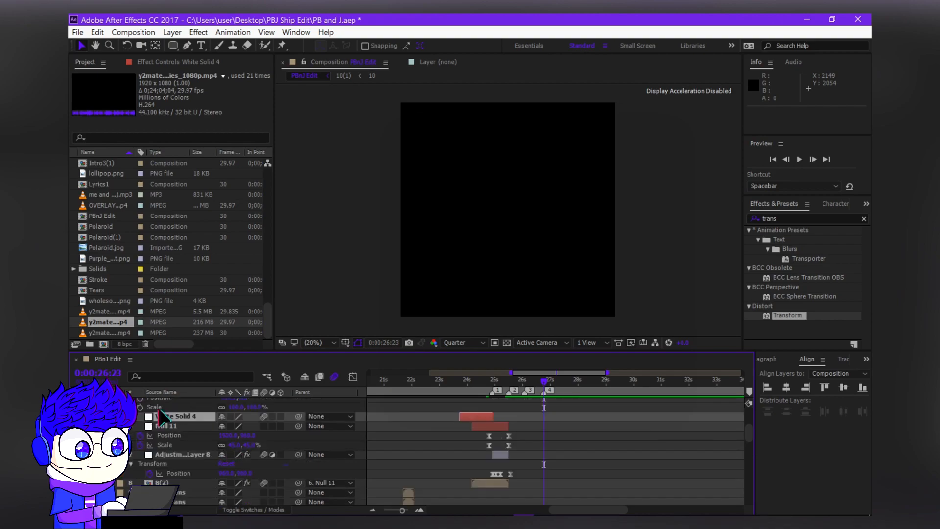
{"action": "scroll", "coordinate": [184, 448], "scroll_direction": "up", "scroll_amount": 3}
- Shift the footage so the purple-haired boy's scene beside the brown door starts at 26:23
{"action": "double_click", "coordinate": [577, 402]}
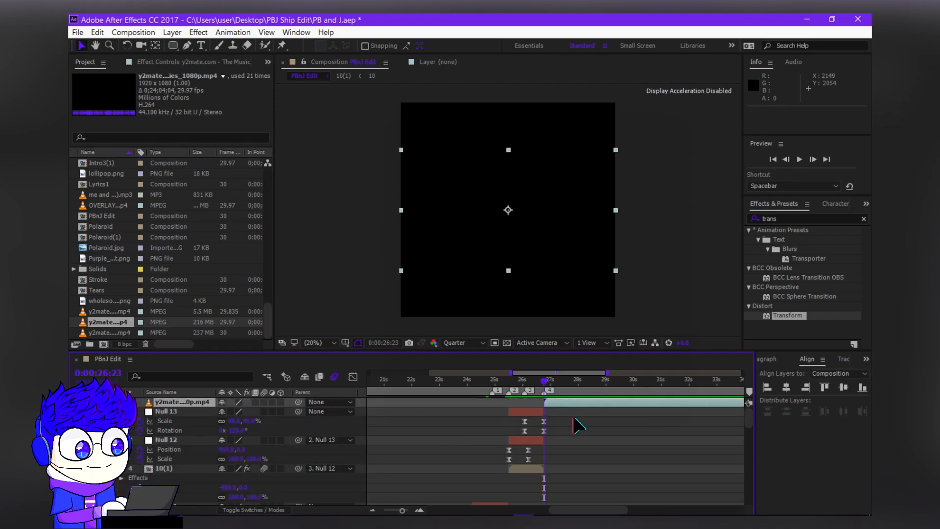
{"action": "mouse_move", "coordinate": [588, 317]}
{"action": "left_mouse_down"}
{"action": "mouse_move", "coordinate": [598, 329]}
{"action": "mouse_move", "coordinate": [615, 319]}
{"action": "mouse_move", "coordinate": [539, 320]}
{"action": "mouse_move", "coordinate": [571, 319]}
{"action": "left_mouse_up"}
{"action": "mouse_move", "coordinate": [628, 321]}
{"action": "left_mouse_down"}
{"action": "mouse_move", "coordinate": [640, 319]}
{"action": "mouse_move", "coordinate": [617, 320]}
{"action": "left_mouse_up"}
{"action": "left_click", "coordinate": [364, 362]}
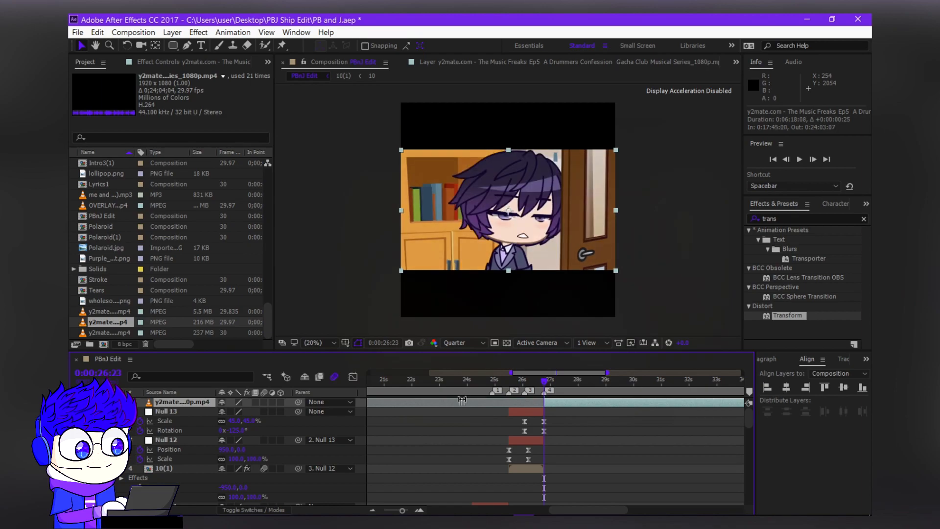
{"action": "right_click", "coordinate": [547, 390]}
{"action": "left_click", "coordinate": [588, 429]}
{"action": "key", "text": "ctrl+z"}
{"action": "right_click", "coordinate": [541, 390]}
{"action": "left_click", "coordinate": [590, 448]}
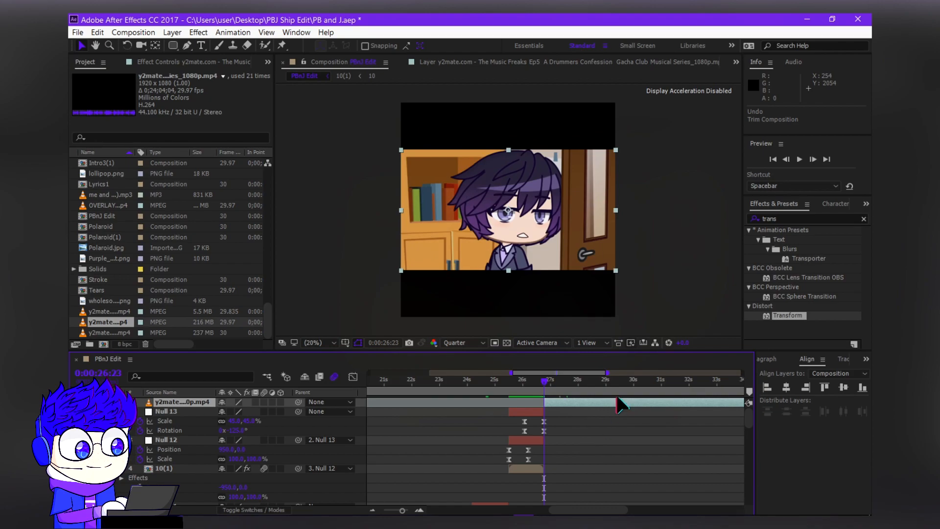
- Enlarge the episode clip to fill the square frame and split it at 27:12
{"action": "key", "text": "space"}
{"action": "key", "text": "space"}
{"action": "key", "text": "ctrl+shift+d"}
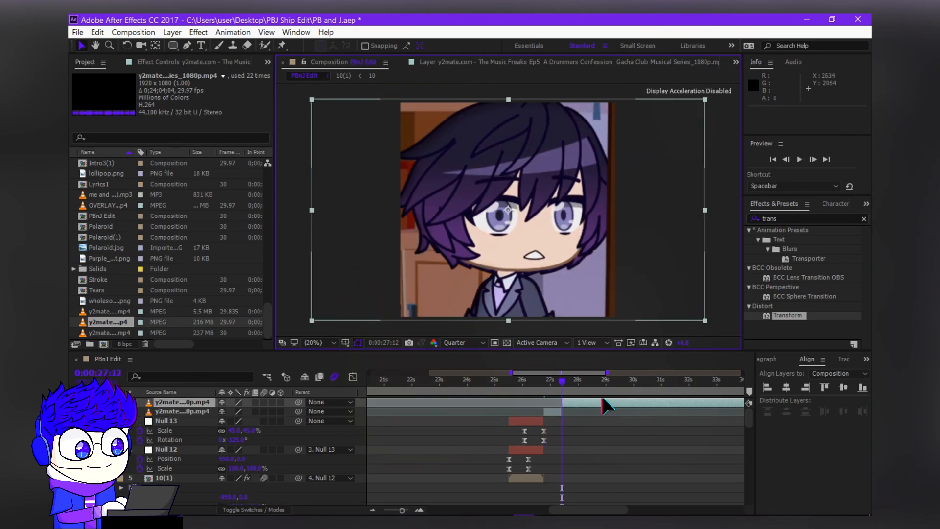
- Shift the part after 27:12 to the crying purple-haired boy's autumn park scene and split it at 28:05
{"action": "double_click", "coordinate": [607, 406]}
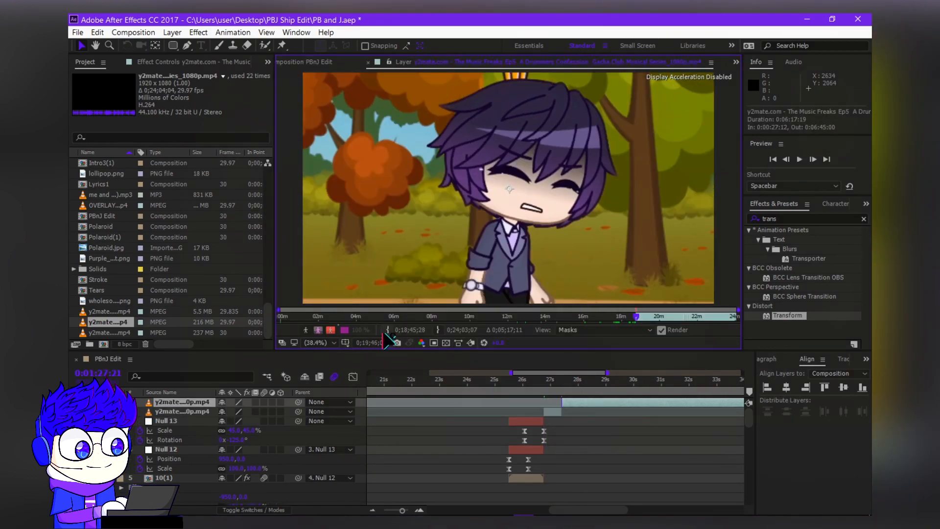
{"action": "left_click", "coordinate": [338, 63]}
{"action": "key", "text": "space"}
{"action": "key", "text": "space"}
{"action": "key", "text": "ctrl+shift+d"}
- Shift the part after 28:05 to the brown-haired boy's close-up in the autumn park
{"action": "double_click", "coordinate": [594, 403]}
{"action": "left_click_drag", "start_coordinate": [612, 316], "coordinate": [647, 328]}
{"action": "left_click", "coordinate": [313, 61]}
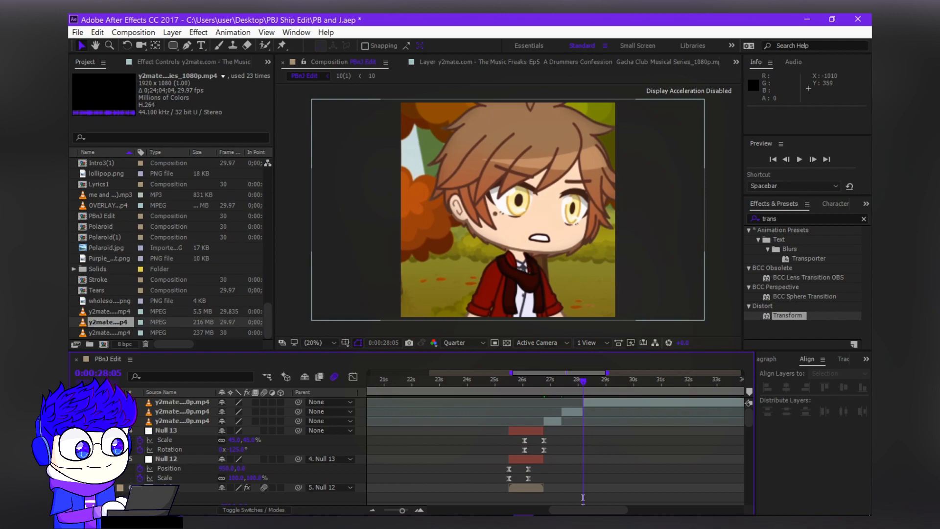
{"action": "left_click", "coordinate": [567, 409]}
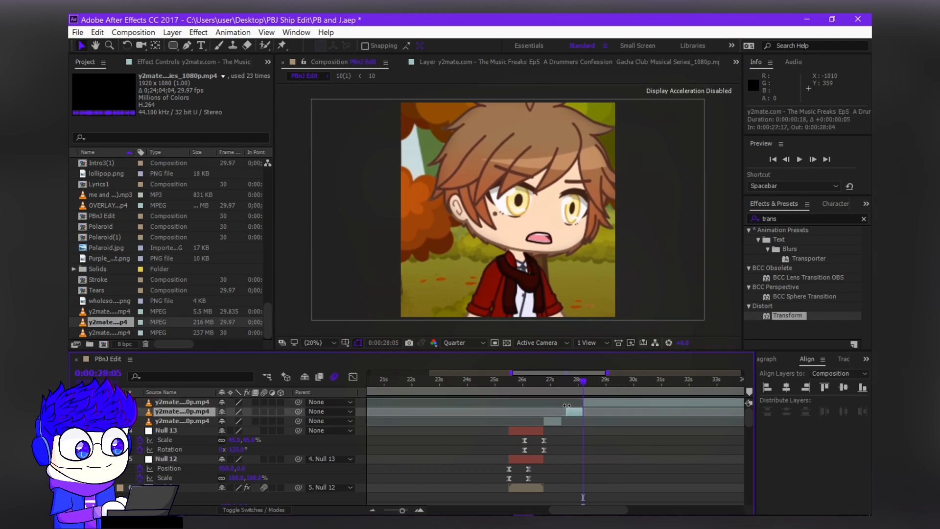
- Slide the top clip to the wanted dialogue line and set its Audio Levels to +7 dB
{"action": "left_click", "coordinate": [131, 401]}
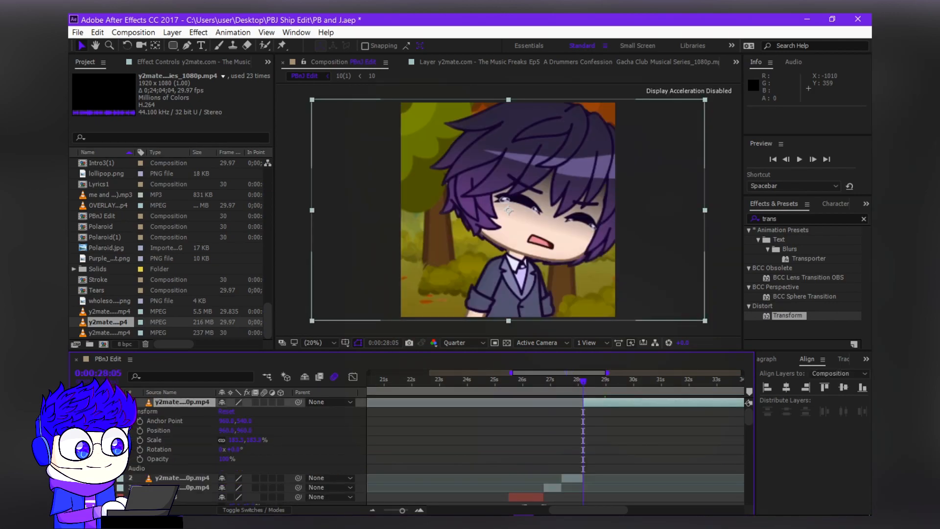
{"action": "left_click", "coordinate": [134, 421]}
{"action": "left_click_drag", "start_coordinate": [268, 432], "coordinate": [294, 432]}
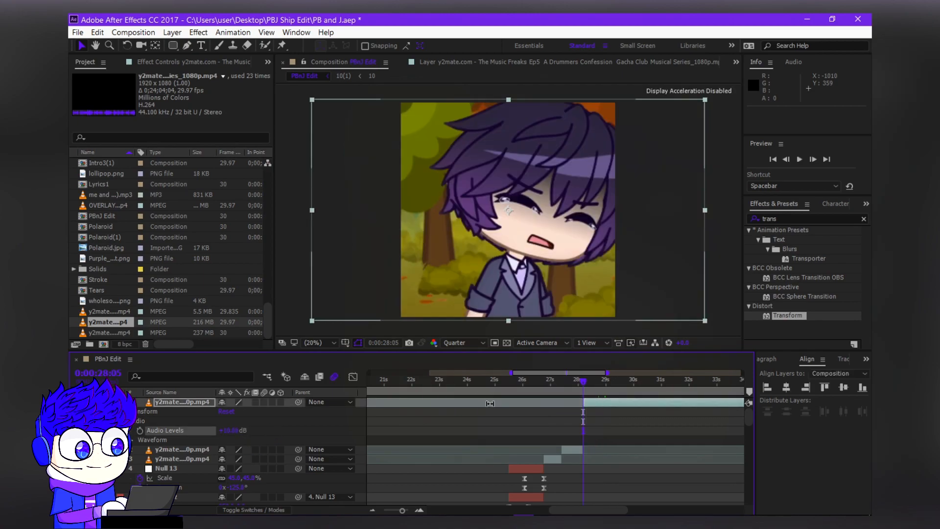
{"action": "mouse_move", "coordinate": [512, 400]}
{"action": "left_mouse_down"}
{"action": "mouse_move", "coordinate": [490, 406]}
{"action": "mouse_move", "coordinate": [509, 402]}
{"action": "mouse_move", "coordinate": [498, 405]}
{"action": "left_mouse_up"}
{"action": "key", "text": "space"}
{"action": "key", "text": "space"}
{"action": "left_click_drag", "start_coordinate": [236, 431], "coordinate": [230, 431]}
- Split the top clip after the dialogue line and move the dialogue part down to just above the mp3 layer
{"action": "left_click", "coordinate": [655, 403]}
{"action": "key", "text": "ctrl+shift+d"}
{"action": "left_click_drag", "start_coordinate": [182, 411], "coordinate": [173, 507]}
{"action": "left_click_drag", "start_coordinate": [655, 401], "coordinate": [606, 401]}
- Play back the park clips from 26:23 to check their timing against the dialogue layer
{"action": "left_click", "coordinate": [562, 384]}
{"action": "left_click", "coordinate": [545, 381]}
{"action": "key", "text": "space"}
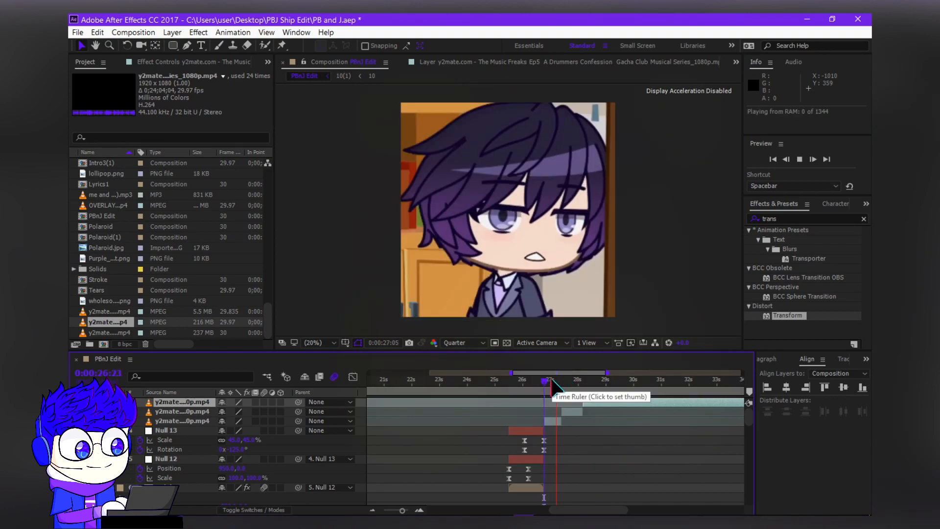
{"action": "key", "text": "space"}
{"action": "scroll", "coordinate": [622, 426], "scroll_direction": "down", "scroll_amount": 6}
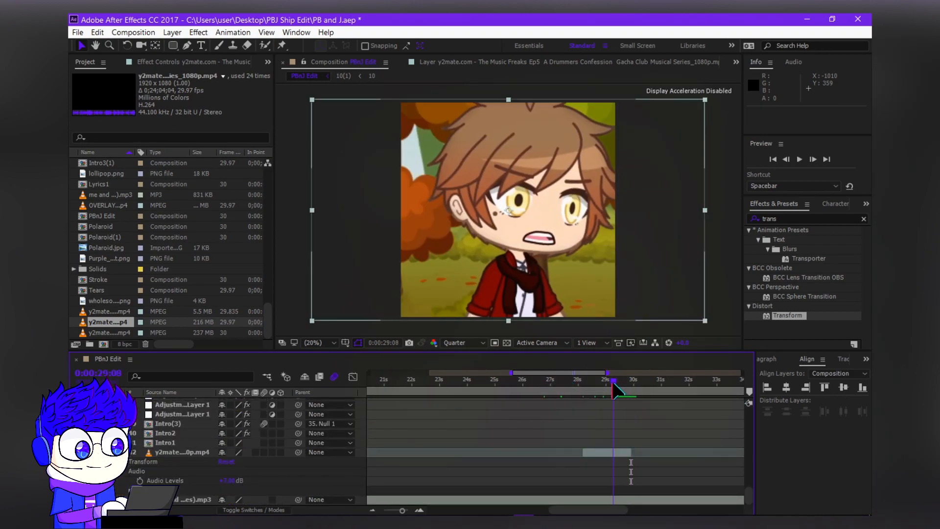
{"action": "scroll", "coordinate": [611, 443], "scroll_direction": "up", "scroll_amount": 6}
{"action": "left_click", "coordinate": [546, 382]}
{"action": "key", "text": "space"}
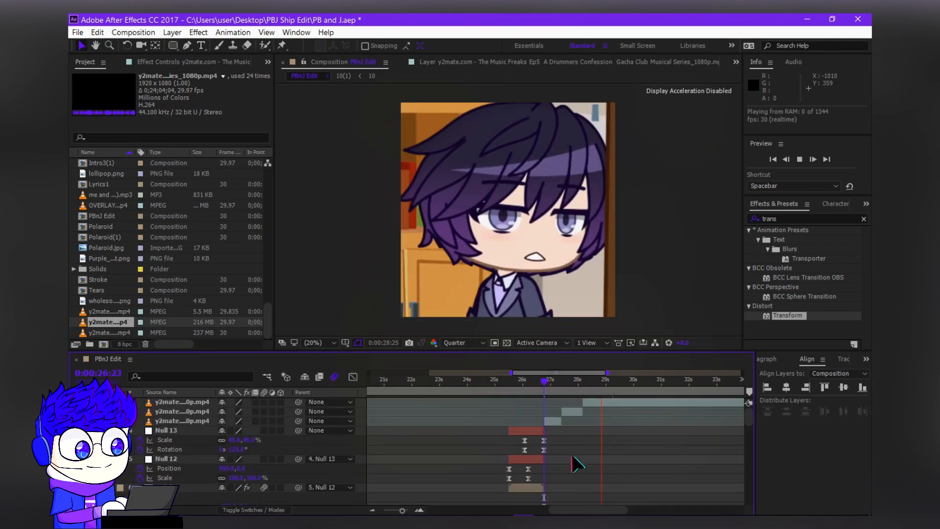
- Cut off the end of the dialogue clip near the bottom of the layer stack and slide it to start around 27:05
{"action": "scroll", "coordinate": [578, 465], "scroll_direction": "down", "scroll_amount": 5}
{"action": "key", "text": "space"}
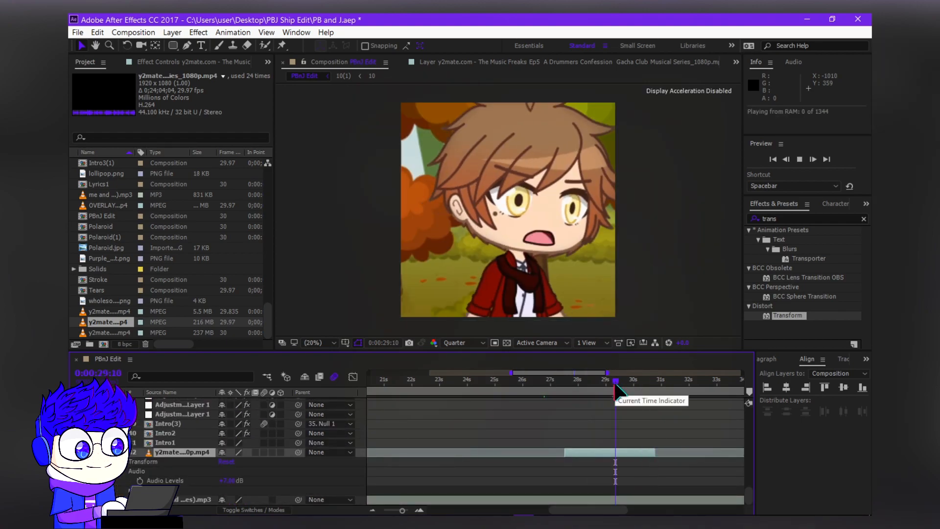
{"action": "key", "text": "ctrl+shift+d"}
{"action": "key", "text": "Delete"}
{"action": "left_click_drag", "start_coordinate": [643, 453], "coordinate": [628, 462]}
{"action": "scroll", "coordinate": [553, 426], "scroll_direction": "up", "scroll_amount": 10}
{"action": "key", "text": "space"}
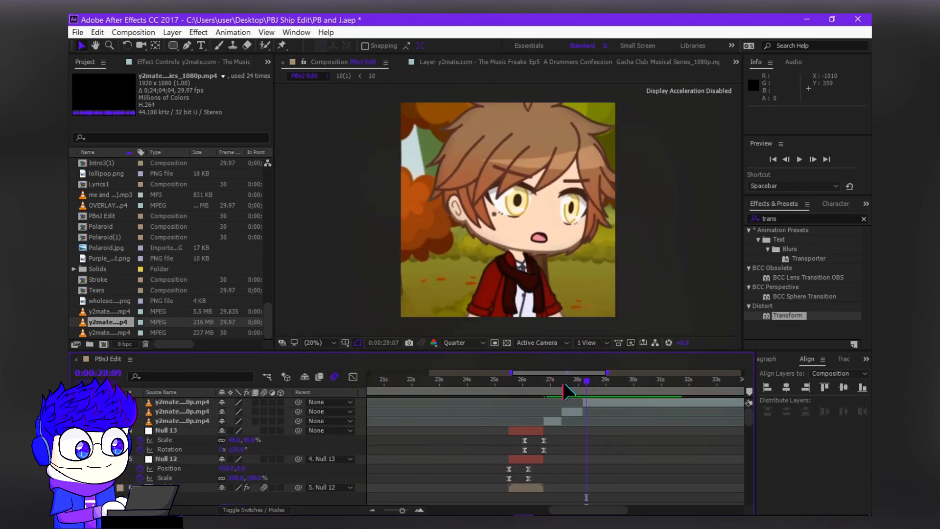
{"action": "key", "text": "ctrl+d"}
{"action": "key", "text": "ctrl+z"}
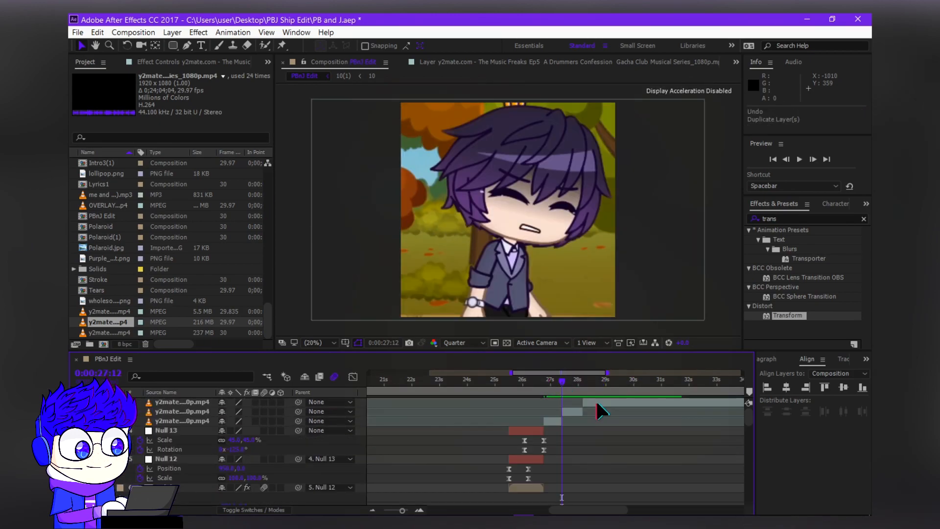
{"action": "left_click", "coordinate": [598, 393]}
{"action": "key", "text": "ctrl+z"}
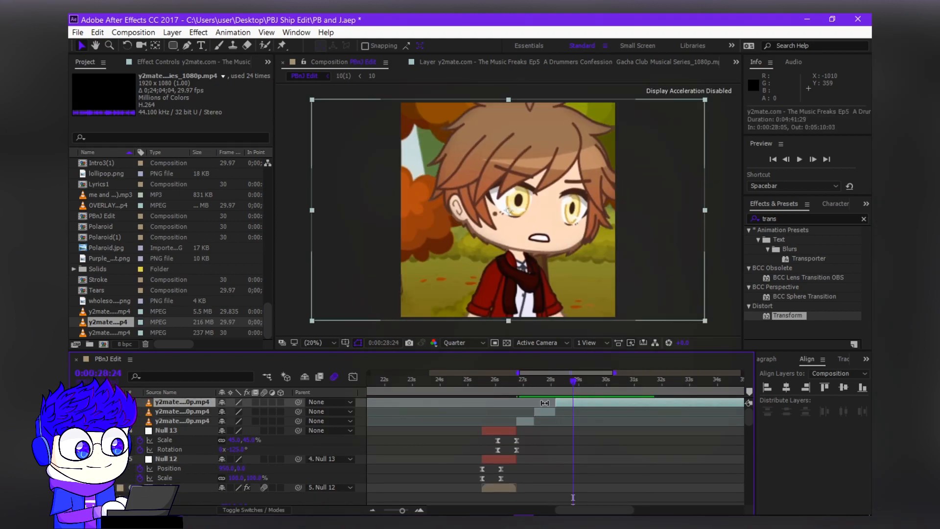
- Shift the clip starting at 28:05 to the brown-haired boy's scene by the park bench and split it at 28:20
{"action": "double_click", "coordinate": [631, 409]}
{"action": "left_click_drag", "start_coordinate": [634, 317], "coordinate": [638, 324]}
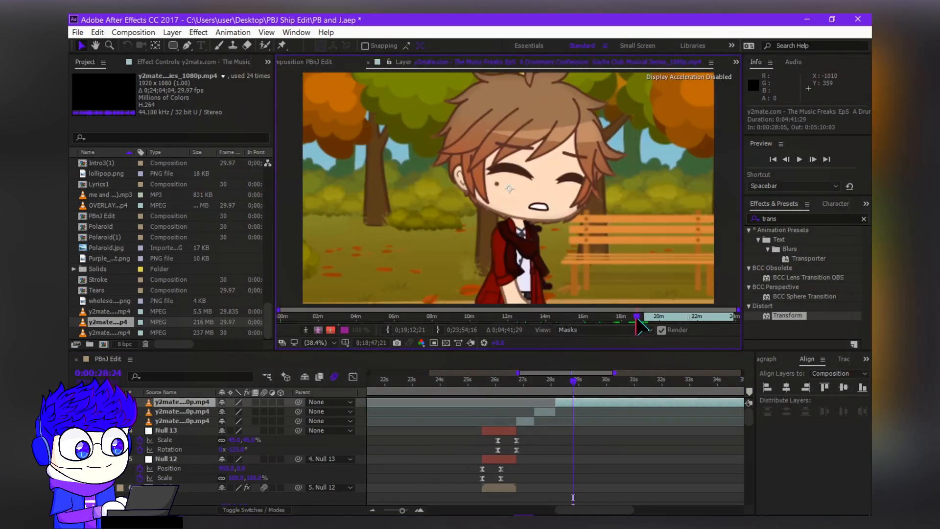
{"action": "left_click", "coordinate": [597, 364]}
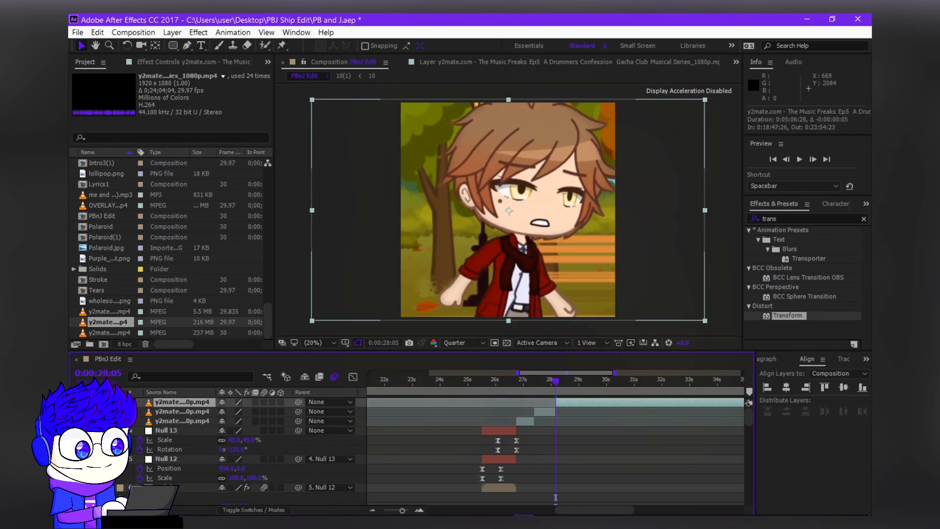
{"action": "key", "text": "ctrl+shift+d"}
- Shift the part after 28:20 to the purple-haired boy's open-eyed close-up and split it at 29:13
{"action": "double_click", "coordinate": [582, 402]}
{"action": "left_click", "coordinate": [641, 317]}
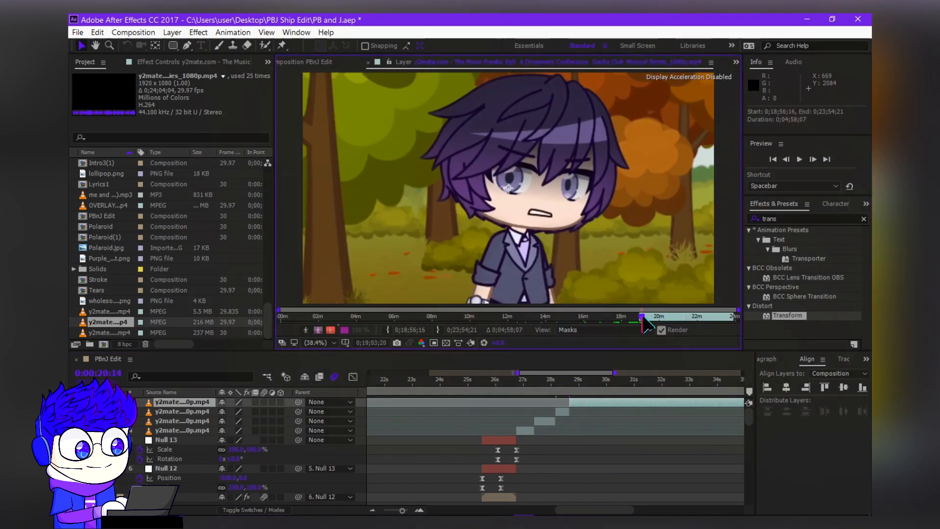
{"action": "key", "text": "space"}
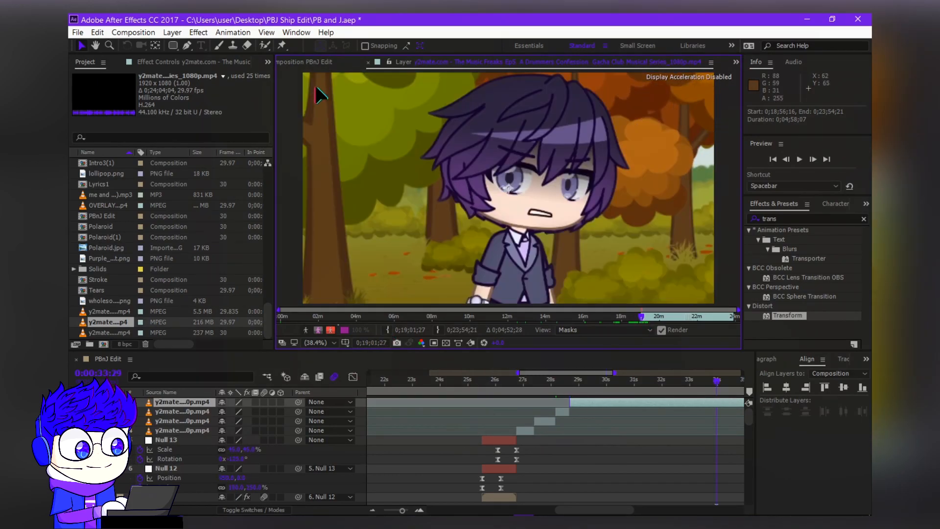
{"action": "left_click", "coordinate": [523, 374]}
{"action": "key", "text": "ctrl+shift+d"}
- Shift the part after 29:13 to the scene where the two boys hug
{"action": "double_click", "coordinate": [597, 402]}
{"action": "left_click", "coordinate": [642, 317]}
{"action": "key", "text": "space"}
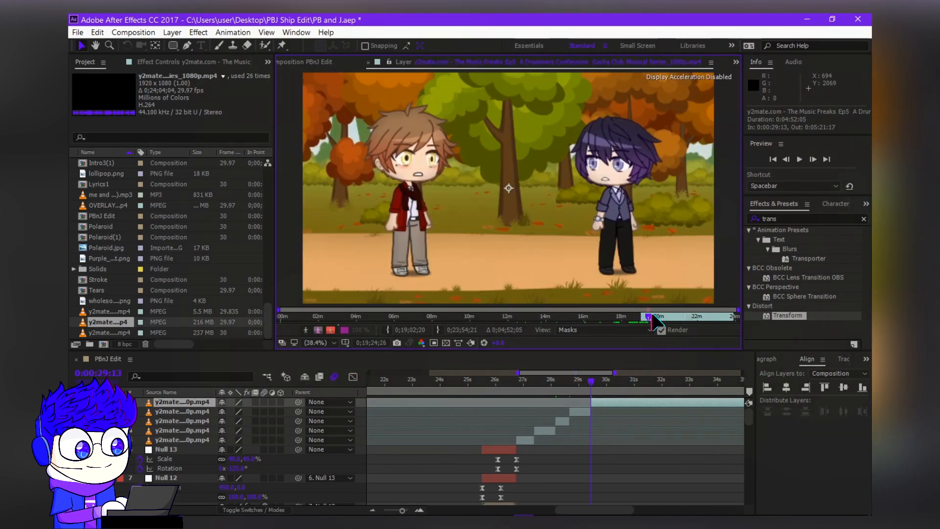
{"action": "left_click_drag", "start_coordinate": [642, 324], "coordinate": [688, 322]}
{"action": "left_click", "coordinate": [303, 62]}
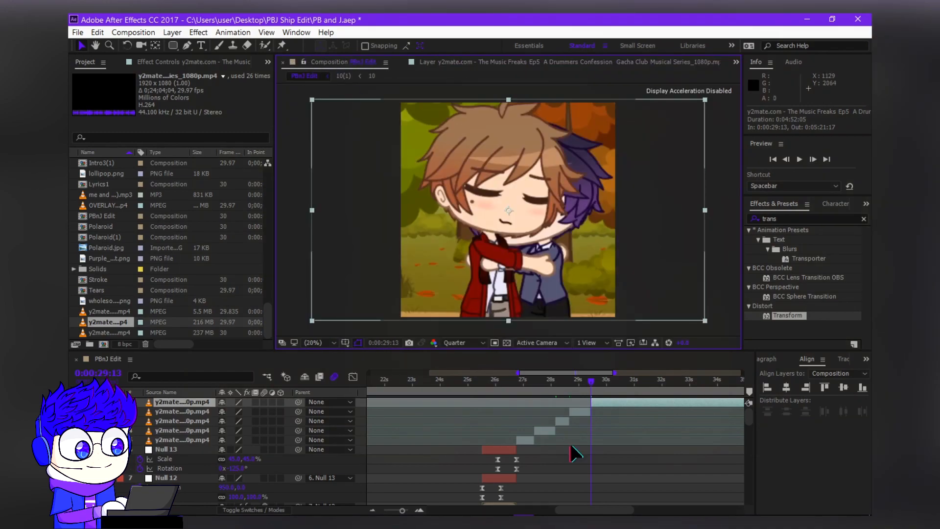
- Trim the end of the hug clip to around 29:27 and preview the clip sequence
{"action": "left_click", "coordinate": [603, 380]}
{"action": "key", "text": "alt+bracketright"}
{"action": "left_click_drag", "start_coordinate": [496, 381], "coordinate": [571, 382]}
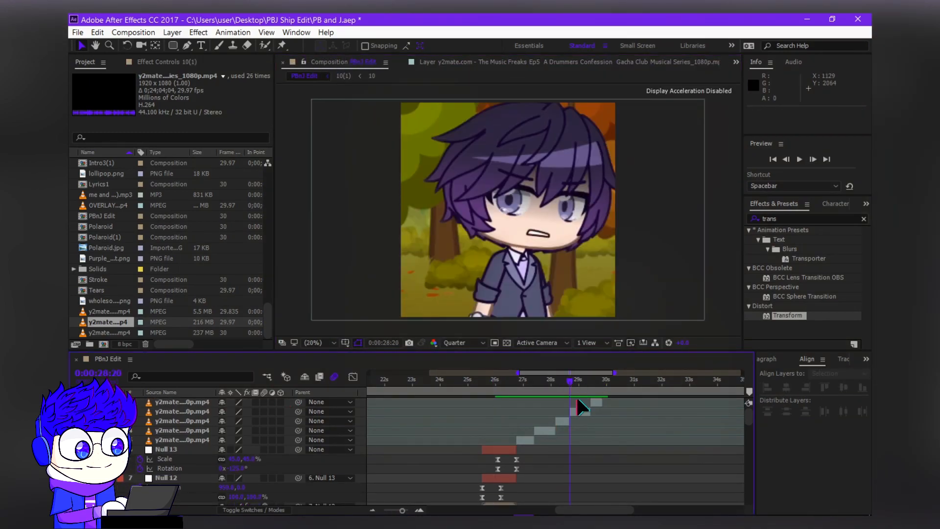
{"action": "key", "text": "space"}
{"action": "scroll", "coordinate": [550, 388], "scroll_direction": "down", "scroll_amount": 10}
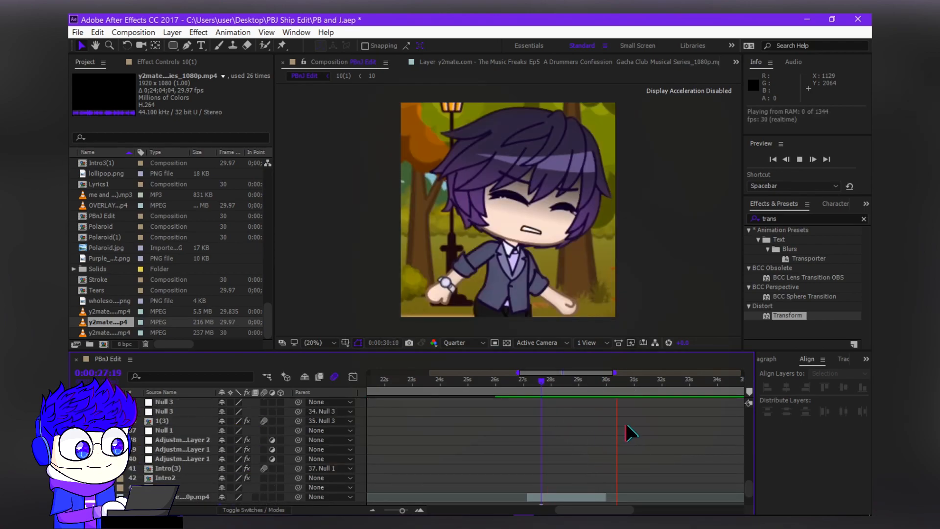
{"action": "scroll", "coordinate": [630, 432], "scroll_direction": "up", "scroll_amount": 10}
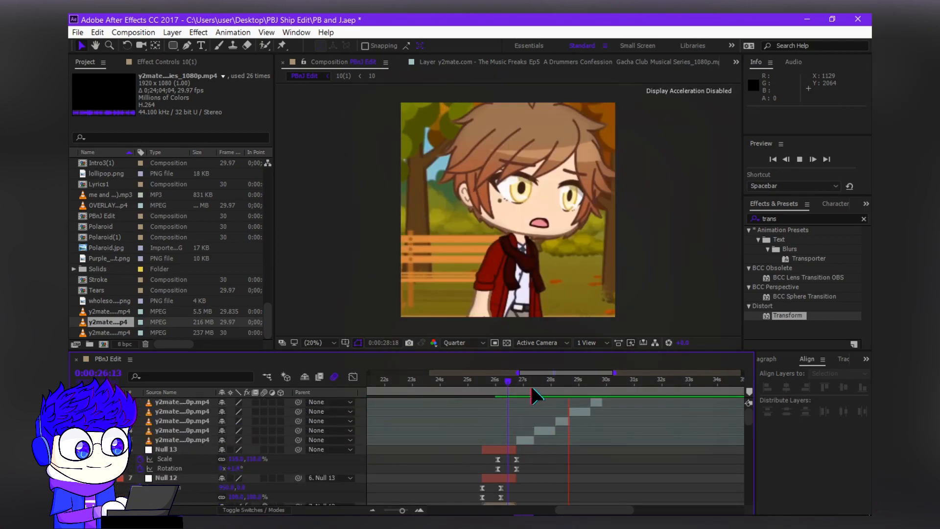
- Move the cut between the crying clip and the park bench clip to 28:00 and preview it
{"action": "left_click", "coordinate": [535, 382]}
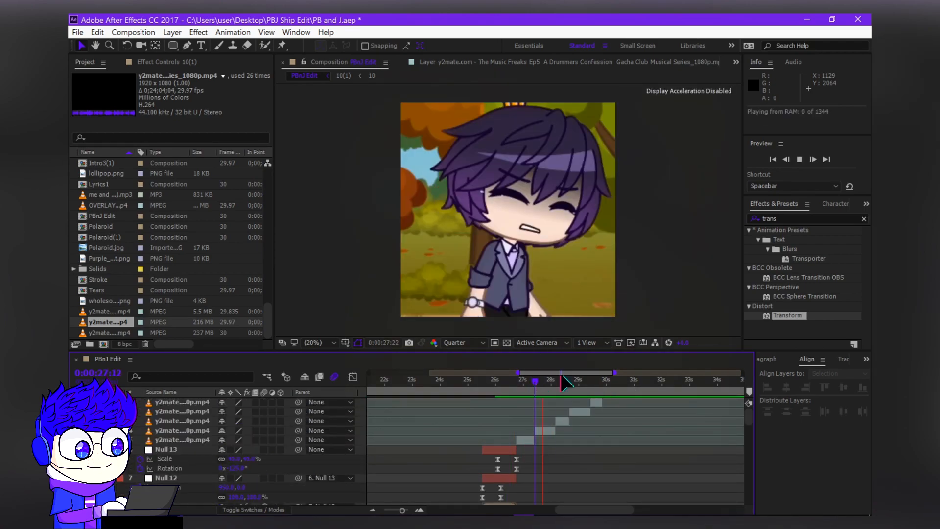
{"action": "left_click_drag", "start_coordinate": [539, 382], "coordinate": [551, 381]}
{"action": "left_click", "coordinate": [550, 428]}
{"action": "left_click", "coordinate": [557, 420]}
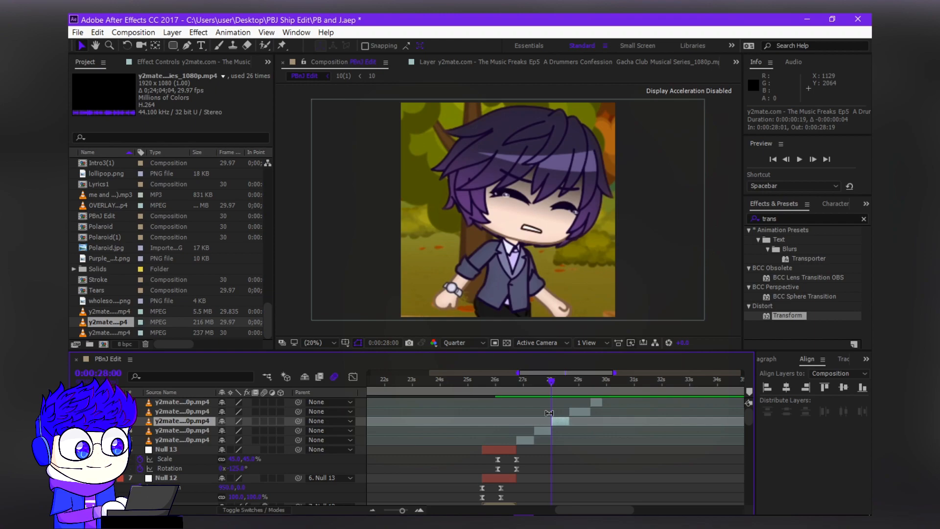
{"action": "left_click", "coordinate": [577, 471]}
{"action": "key", "text": "space"}
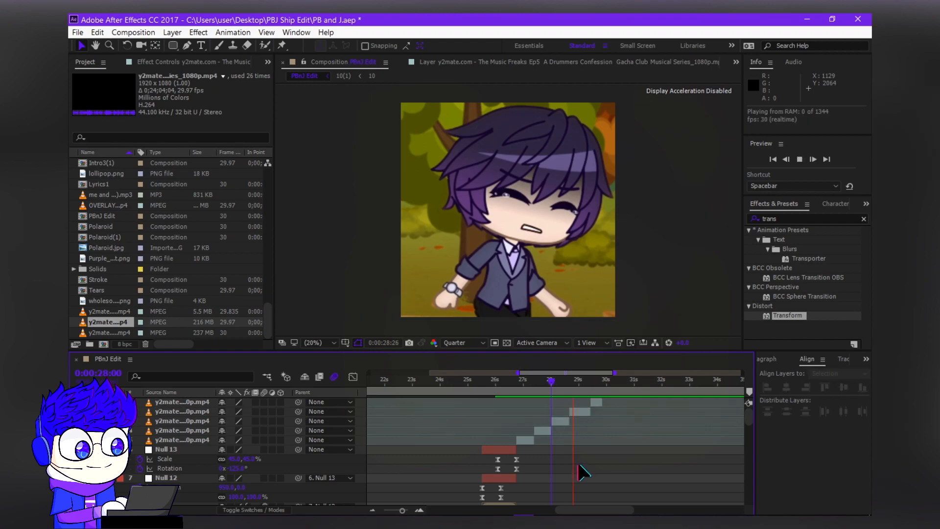
- Pre-compose the purple-haired boy clip starting at 26:23 into a composition named 7
{"action": "right_click", "coordinate": [525, 440]}
{"action": "left_click", "coordinate": [562, 432]}
{"action": "left_click", "coordinate": [541, 331]}
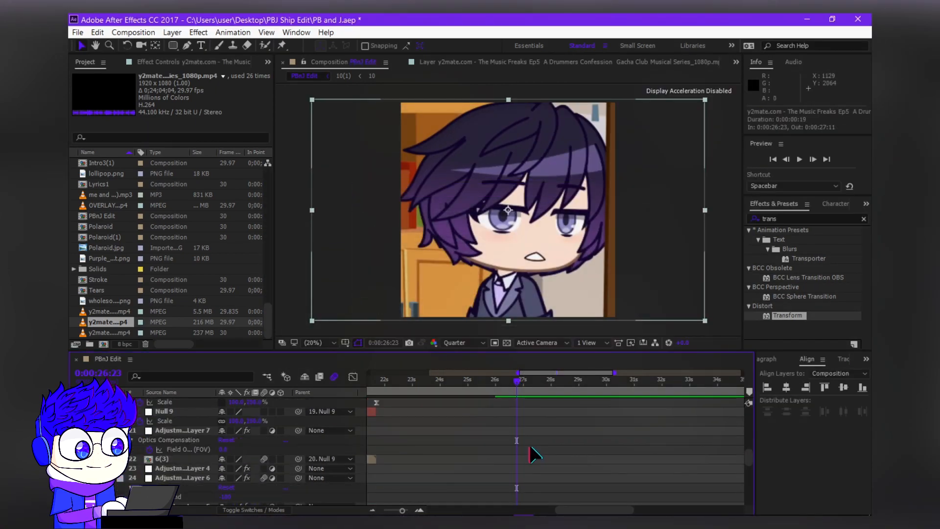
{"action": "scroll", "coordinate": [196, 455], "scroll_direction": "up", "scroll_amount": 10}
{"action": "left_click", "coordinate": [206, 439], "text": "shift"}
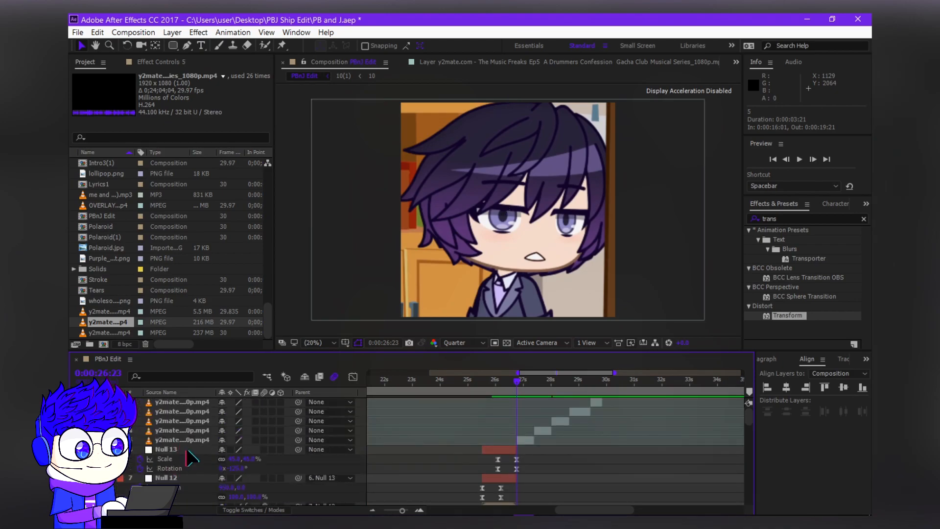
{"action": "key", "text": "ctrl+shift+c"}
{"action": "key", "text": "Return"}
- Pre-compose the next two clips in the sequence as separate compositions named 8 and 9
{"action": "right_click", "coordinate": [543, 426]}
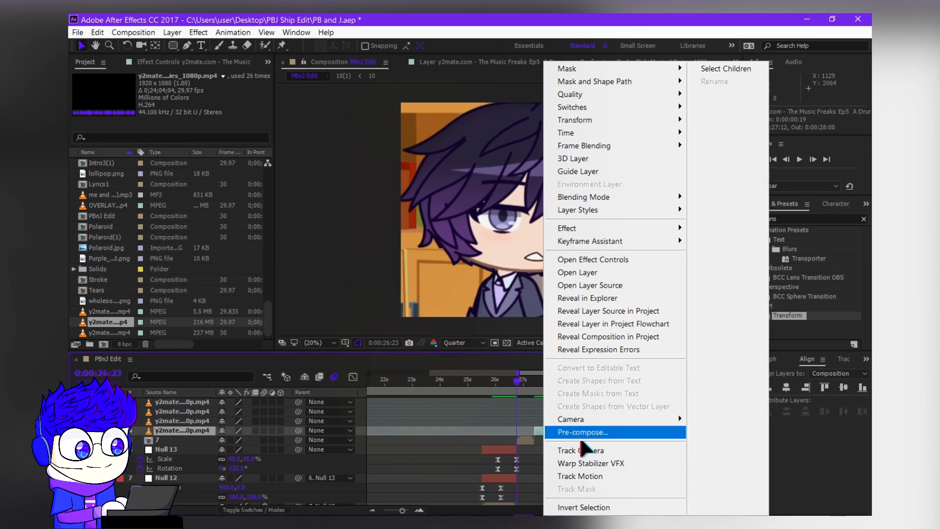
{"action": "left_click", "coordinate": [580, 432]}
{"action": "key", "text": "Return"}
{"action": "right_click", "coordinate": [557, 420]}
{"action": "left_click", "coordinate": [583, 432]}
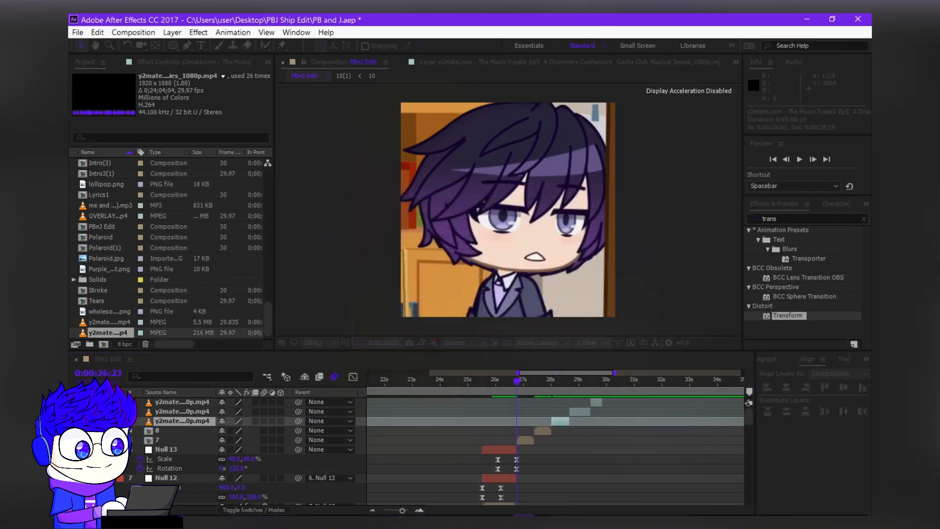
{"action": "key", "text": "Return"}
- Pre-compose the clip starting at 28:20 as 10 and the hug clip starting at 29:13 as 11
{"action": "left_click", "coordinate": [580, 411]}
{"action": "key", "text": "ctrl+shift+c"}
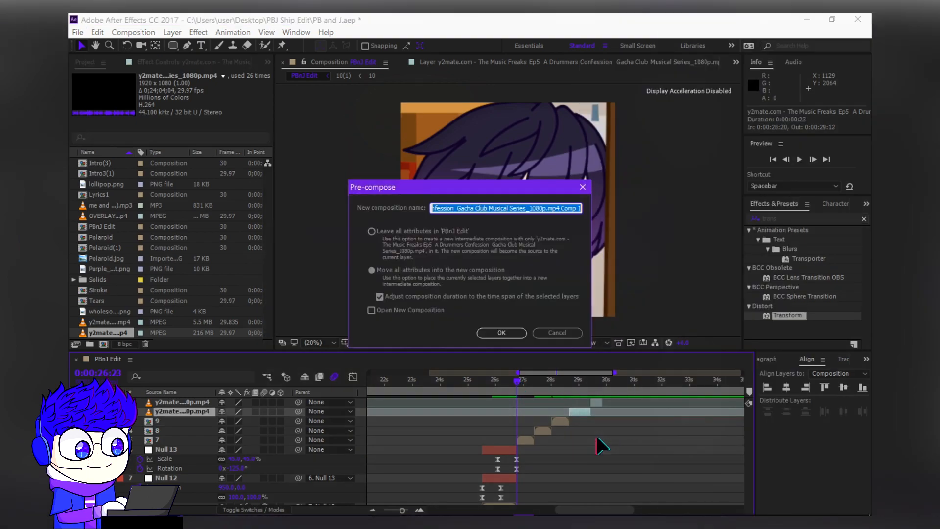
{"action": "type", "text": "10"}
{"action": "key", "text": "Return"}
{"action": "left_click", "coordinate": [587, 402]}
{"action": "key", "text": "ctrl+shift+c"}
{"action": "type", "text": "11"}
{"action": "key", "text": "Return"}
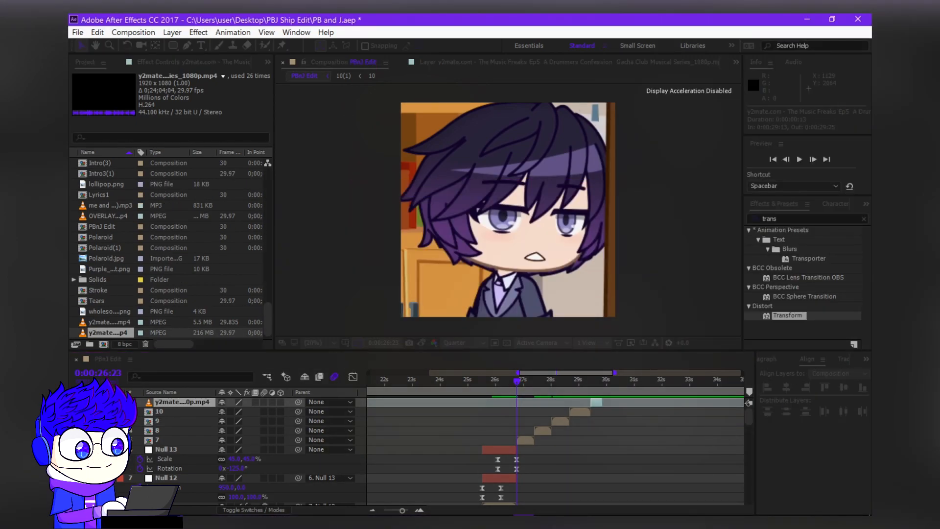
- Apply Twixtor to clip 7 and keyframe its Speed % from 200 at 26:23 to 14 at 27:03
{"action": "left_click", "coordinate": [527, 441]}
{"action": "key", "text": "ctrl+space"}
{"action": "type", "text": "twixtor"}
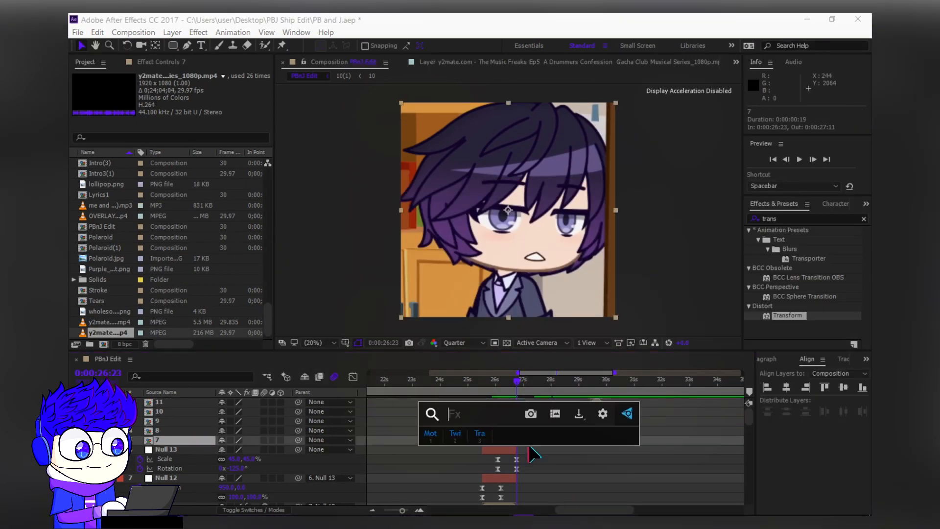
{"action": "key", "text": "Return"}
{"action": "left_click", "coordinate": [191, 276]}
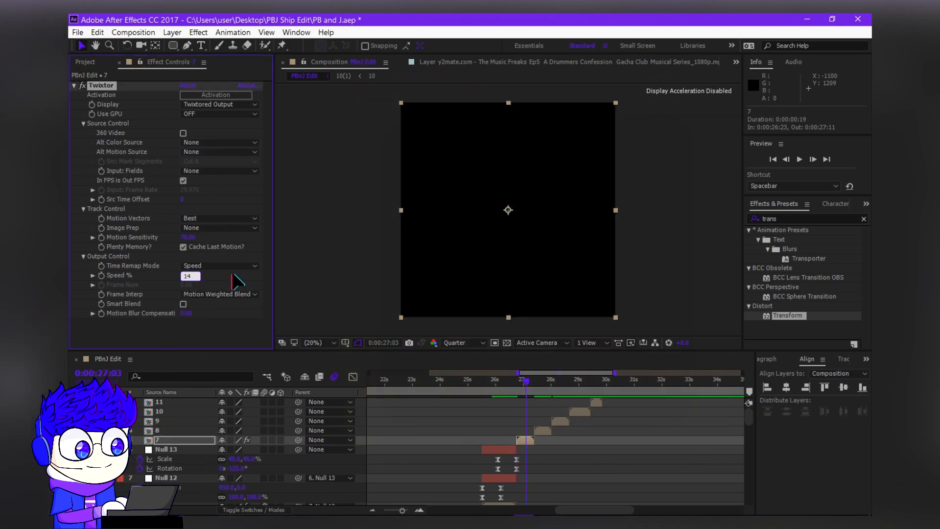
{"action": "type", "text": "2"}
{"action": "type", "text": "u"}
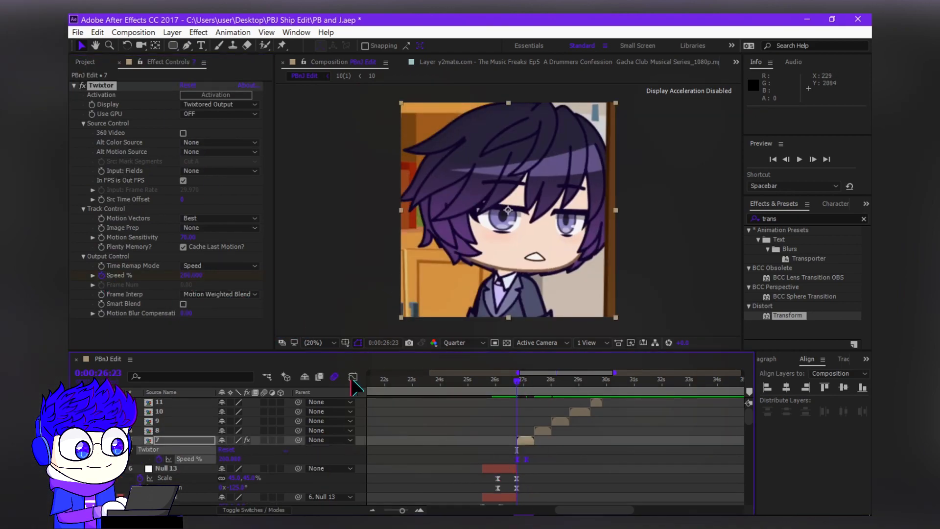
- Ease the Twixtor Speed % keyframes of clip 7 in the Graph Editor
{"action": "key", "text": "shift+F3"}
{"action": "scroll", "coordinate": [516, 413], "scroll_direction": "up", "scroll_amount": 2}
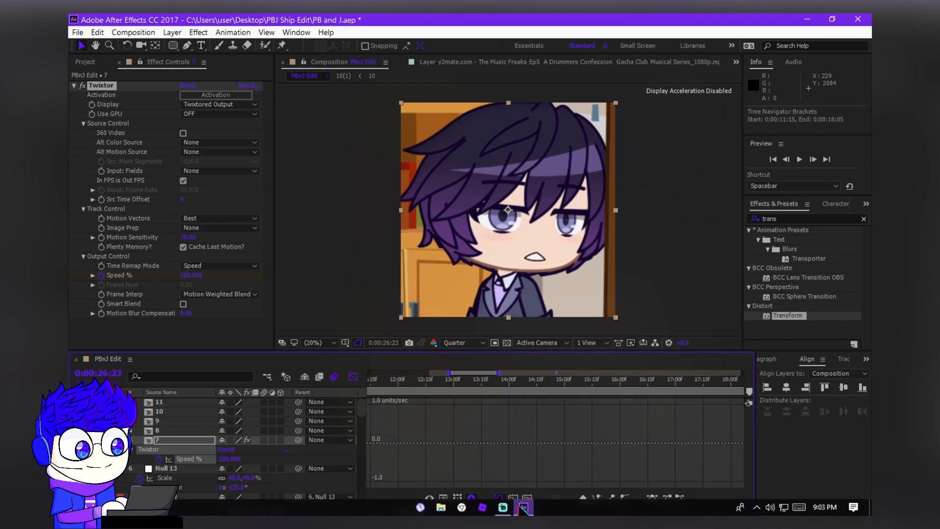
{"action": "key", "text": "shift+F3"}
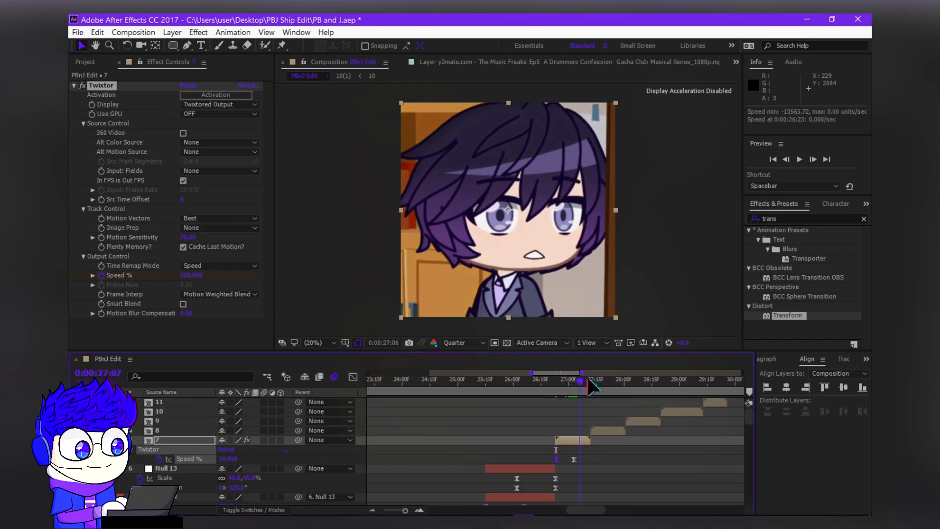
- Copy the keyframed Twixtor effect from clip 7 to clips 8 and 9, starting at each clip's in point
{"action": "left_click", "coordinate": [107, 87]}
{"action": "left_click", "coordinate": [709, 431]}
{"action": "key", "text": "ctrl+v"}
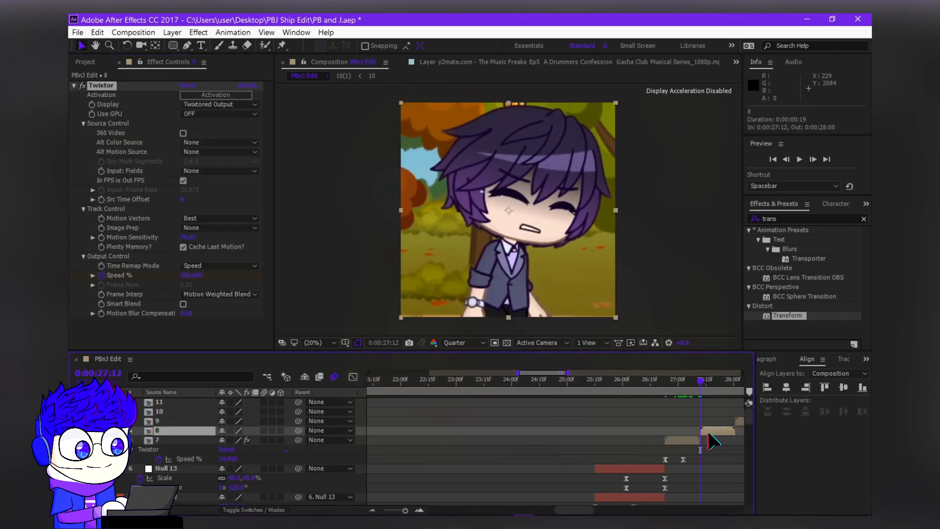
{"action": "left_click", "coordinate": [739, 422]}
{"action": "key", "text": "i"}
{"action": "key", "text": "ctrl+v"}
{"action": "key", "text": "d"}
- Paste the keyframed Twixtor effect onto clips 10 and 11 at their in points
{"action": "left_click", "coordinate": [594, 414]}
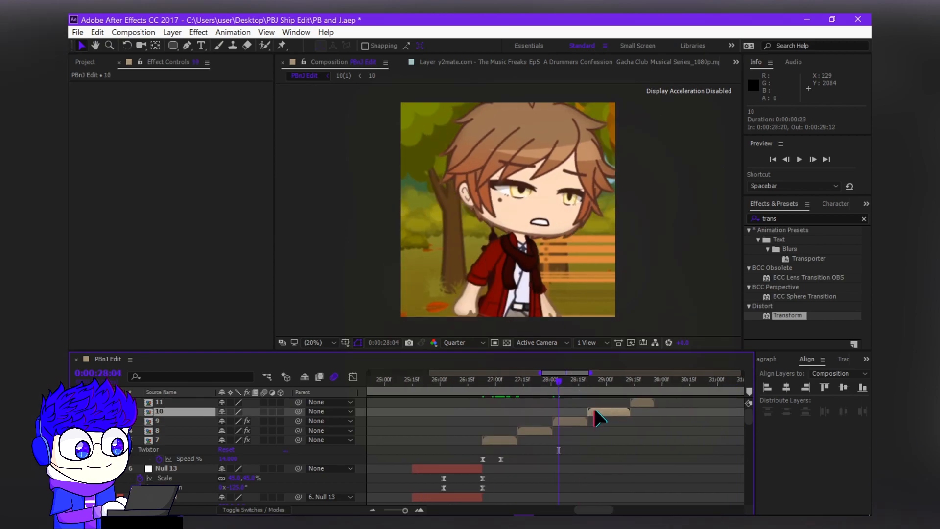
{"action": "key", "text": "i"}
{"action": "key", "text": "ctrl+v"}
{"action": "left_click", "coordinate": [642, 403]}
{"action": "key", "text": "i"}
{"action": "key", "text": "ctrl+v"}
- Pre-compose the Twixtor clips 7 and 8 as 7(1) and 8(1), moving all attributes into the new compositions
{"action": "left_click", "coordinate": [613, 381]}
{"action": "left_click", "coordinate": [498, 440]}
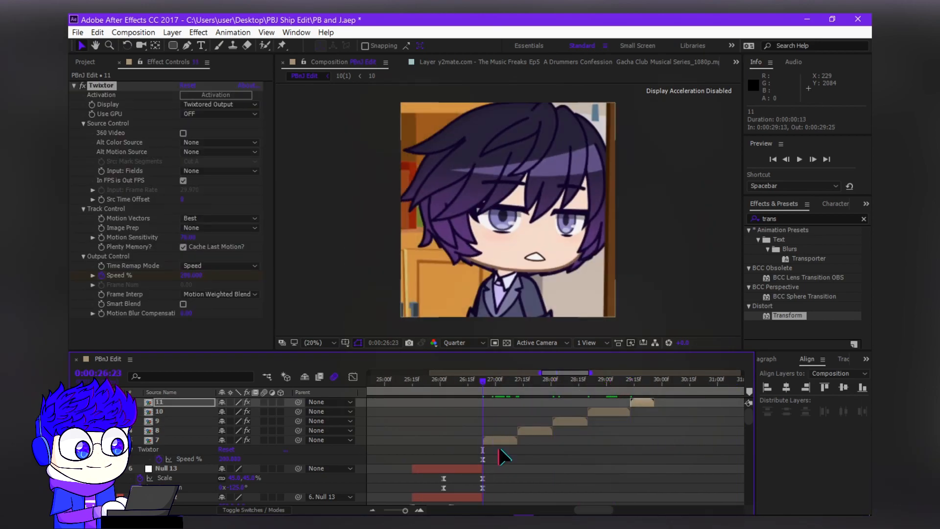
{"action": "key", "text": "i"}
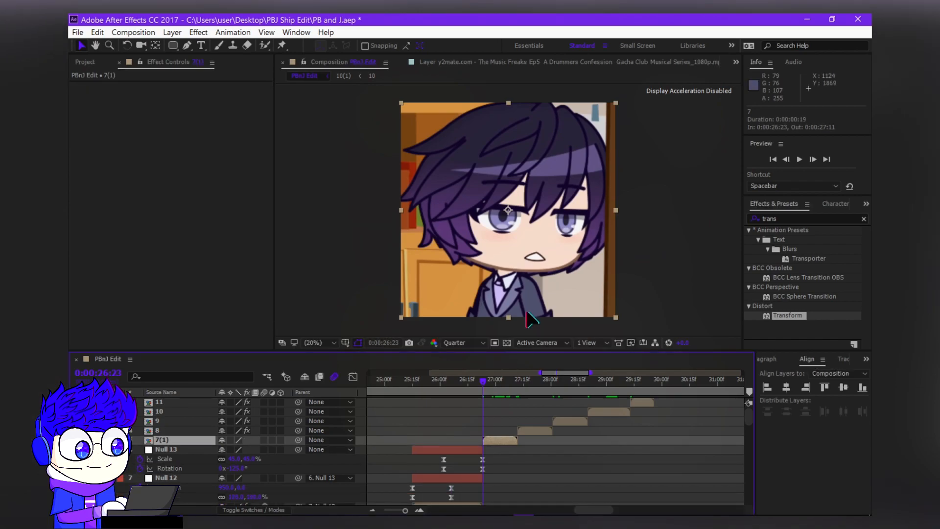
{"action": "right_click", "coordinate": [535, 431]}
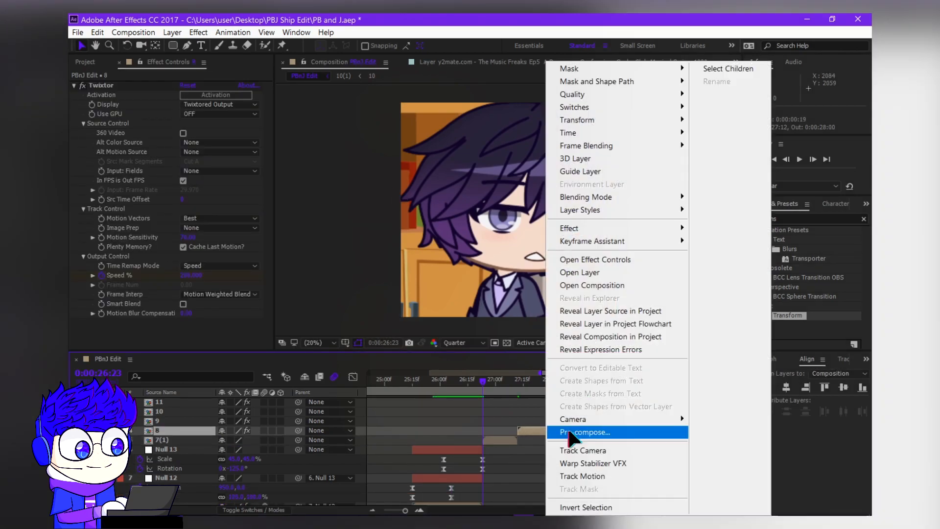
{"action": "left_click", "coordinate": [632, 429]}
{"action": "key", "text": "Return"}
- Pre-compose the Twixtor clips 9, 10 and 11 as 9(1), 10(1) and 11(1)
{"action": "left_click", "coordinate": [564, 420]}
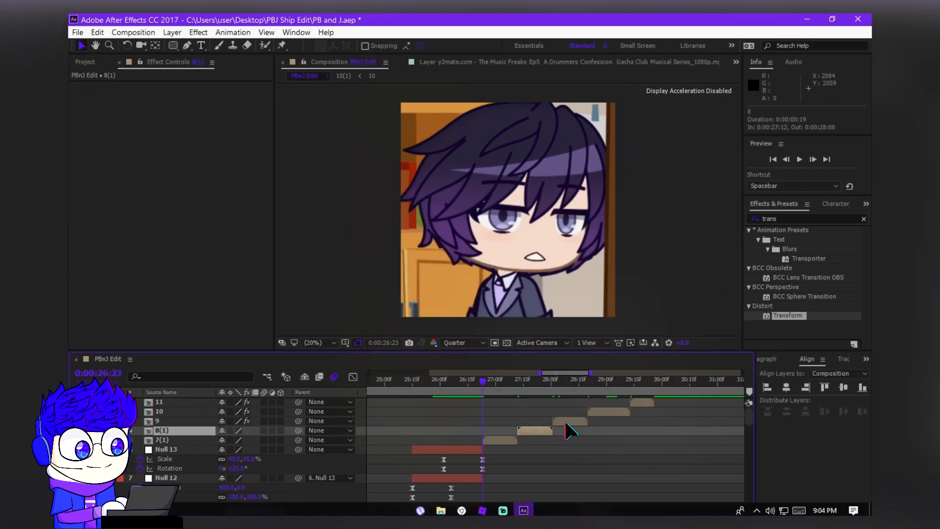
{"action": "key", "text": "ctrl+shift+c"}
{"action": "key", "text": "Return"}
{"action": "left_click", "coordinate": [587, 412]}
{"action": "key", "text": "ctrl+shift+c"}
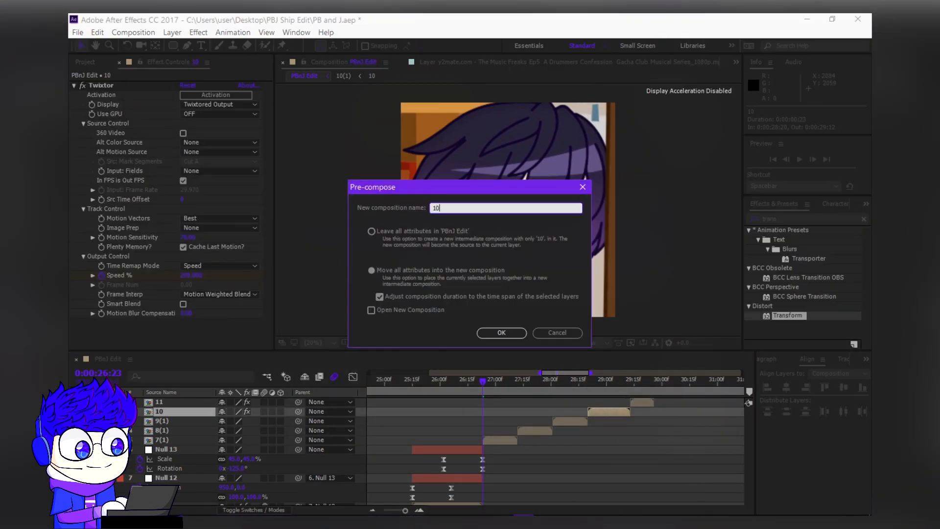
{"action": "key", "text": "Return"}
{"action": "left_click", "coordinate": [655, 405]}
{"action": "key", "text": "ctrl+shift+c"}
{"action": "key", "text": "Return"}
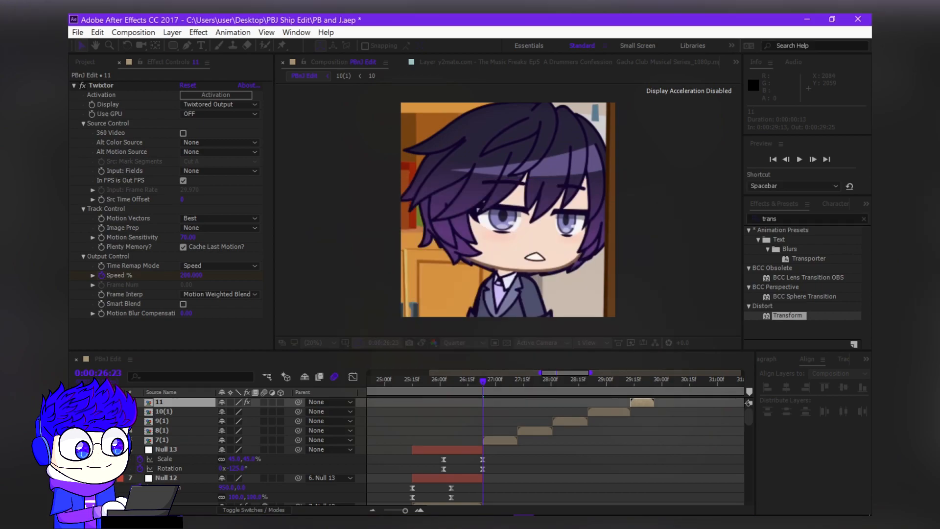
- Apply Tint to clip 7 inside the 7(1) composition, keyframe its Amount to Tint, and return to PBnJ Edit
{"action": "left_click", "coordinate": [510, 440]}
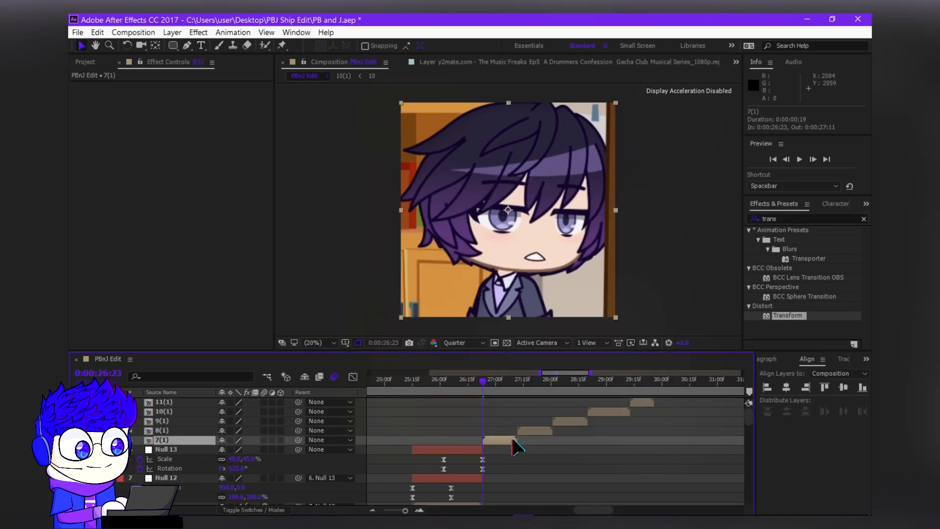
{"action": "type", "text": "tint"}
{"action": "double_click", "coordinate": [510, 440]}
{"action": "left_click_drag", "start_coordinate": [788, 269], "coordinate": [108, 341]}
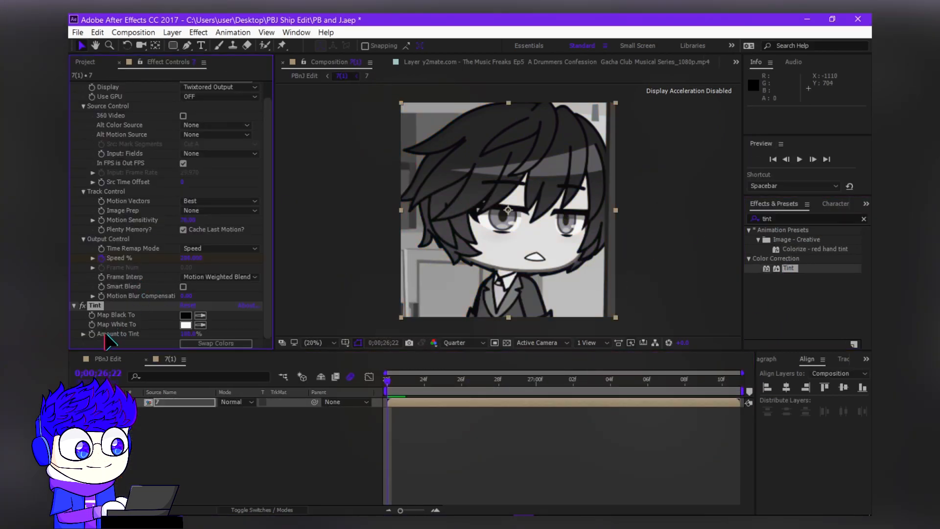
{"action": "left_click", "coordinate": [146, 359]}
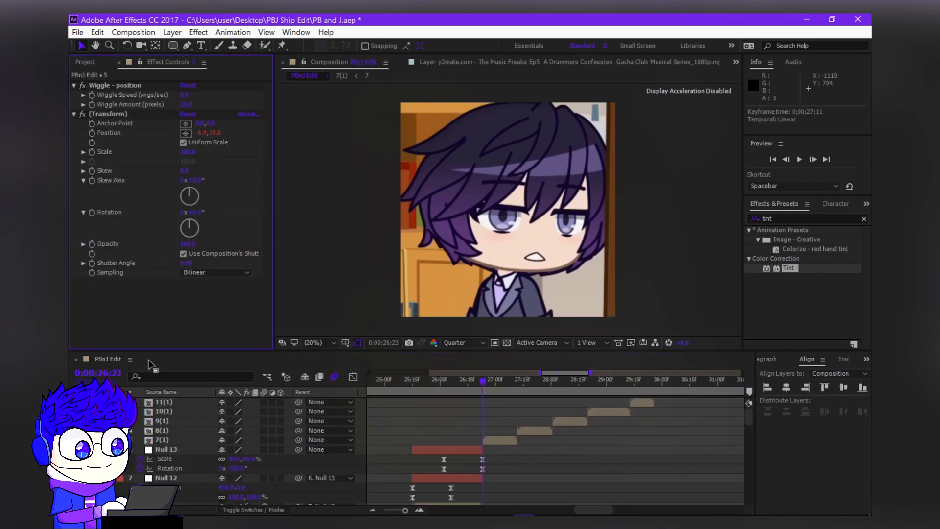
- Apply the black-and-white Tint effect to the remaining pre-composed clips, from 8(1) through the hug clip 11(1)
{"action": "left_click", "coordinate": [539, 431]}
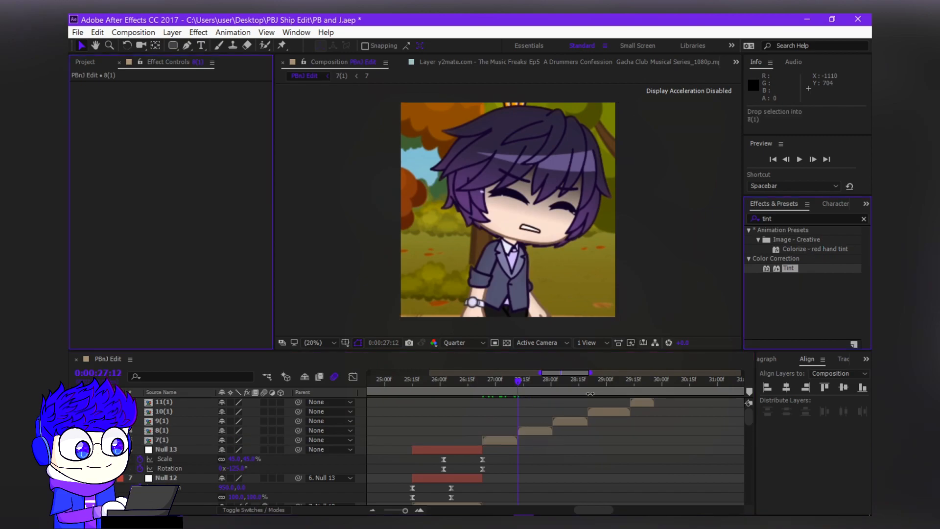
{"action": "double_click", "coordinate": [788, 268]}
{"action": "left_click_drag", "start_coordinate": [788, 268], "coordinate": [578, 422]}
{"action": "left_click", "coordinate": [635, 403]}
{"action": "key", "text": "ctrl+v"}
- Duplicate the hug clip 11(1) and remove the Tint effect from the upper copy
{"action": "key", "text": "ctrl+d"}
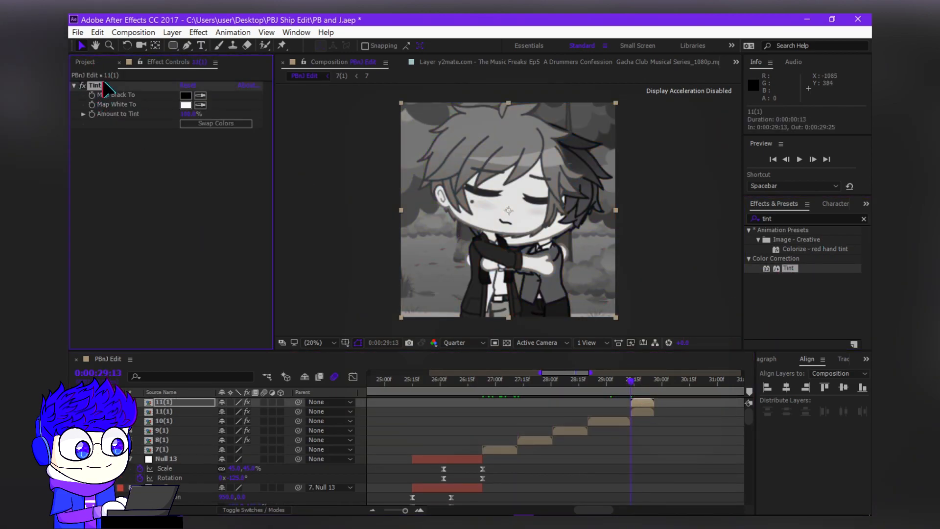
{"action": "key", "text": "Delete"}
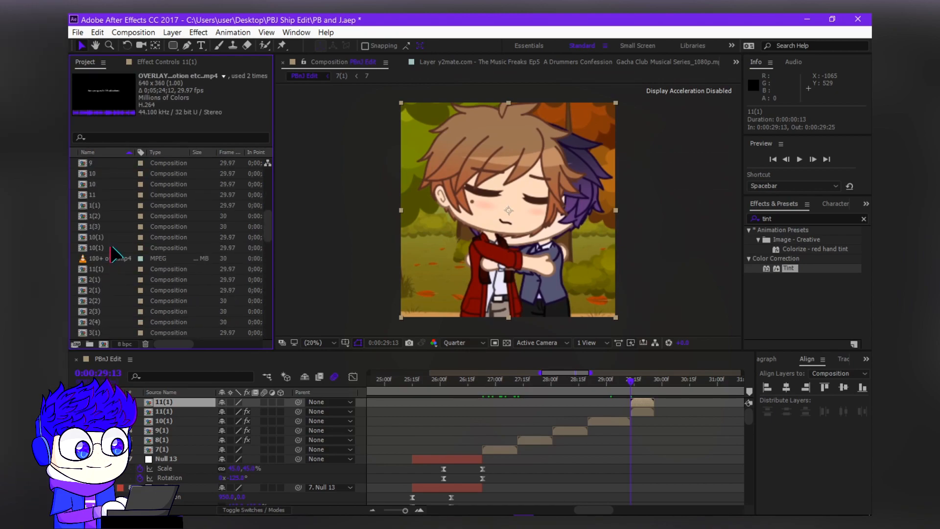
- Place Ink overlays (pack).mp4 above the two 11(1) layers, starting at 29:13
{"action": "scroll", "coordinate": [119, 222], "scroll_direction": "down", "scroll_amount": 5}
{"action": "left_click_drag", "start_coordinate": [110, 226], "coordinate": [541, 388]}
{"action": "left_click_drag", "start_coordinate": [633, 400], "coordinate": [640, 399]}
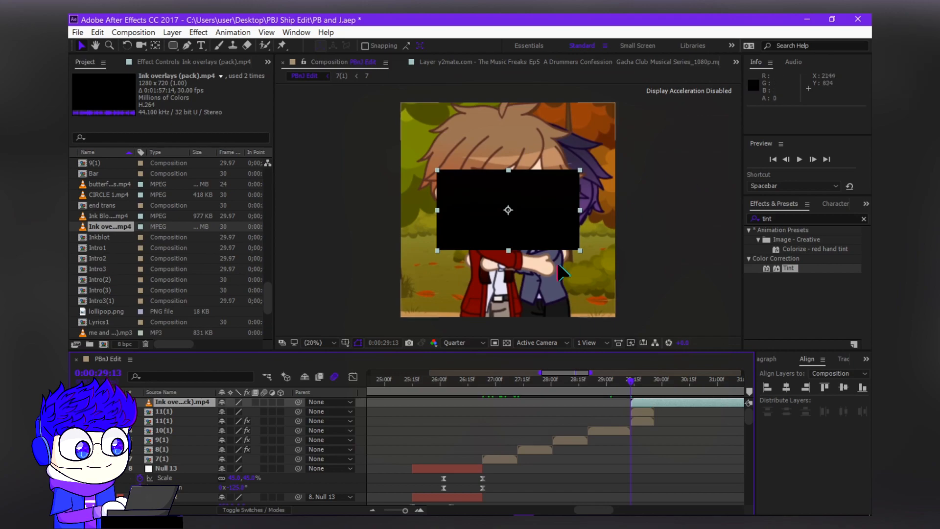
- Trim the ink overlay's footage to begin at the spreading ink blot at 1:36:25 and align it with 29:13
{"action": "double_click", "coordinate": [642, 402]}
{"action": "mouse_move", "coordinate": [390, 316]}
{"action": "left_mouse_down"}
{"action": "mouse_move", "coordinate": [682, 316]}
{"action": "mouse_move", "coordinate": [659, 319]}
{"action": "left_mouse_up"}
{"action": "key", "text": "alt+bracketleft"}
{"action": "left_click", "coordinate": [600, 402]}
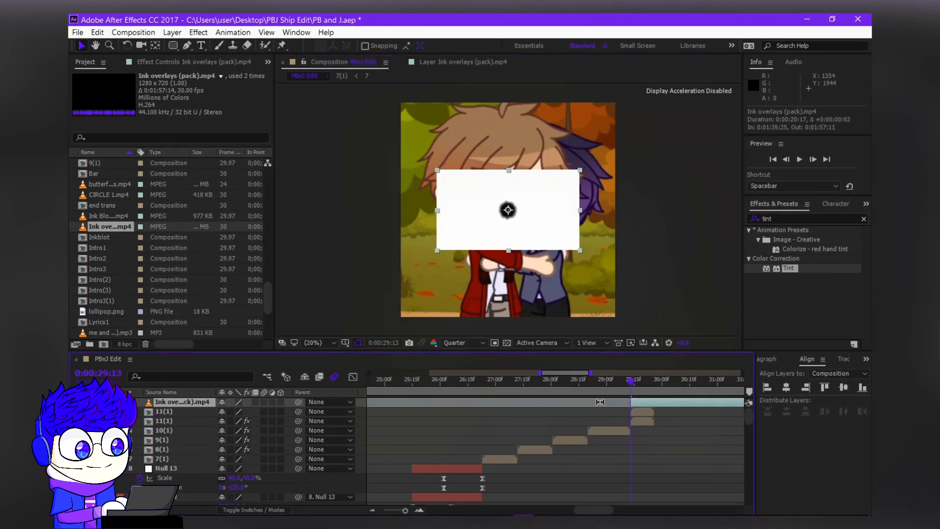
- Scale the ink overlay to cover the whole frame and trim its end to match the hug clip
{"action": "left_click_drag", "start_coordinate": [580, 251], "coordinate": [729, 333]}
{"action": "left_click", "coordinate": [654, 380]}
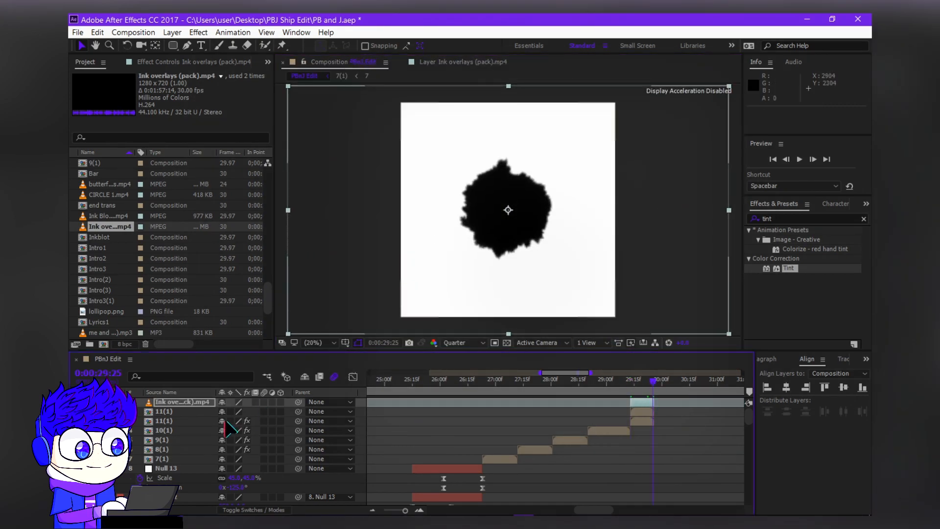
{"action": "left_click", "coordinate": [633, 382]}
{"action": "key", "text": "ctrl+alt+shift+t"}
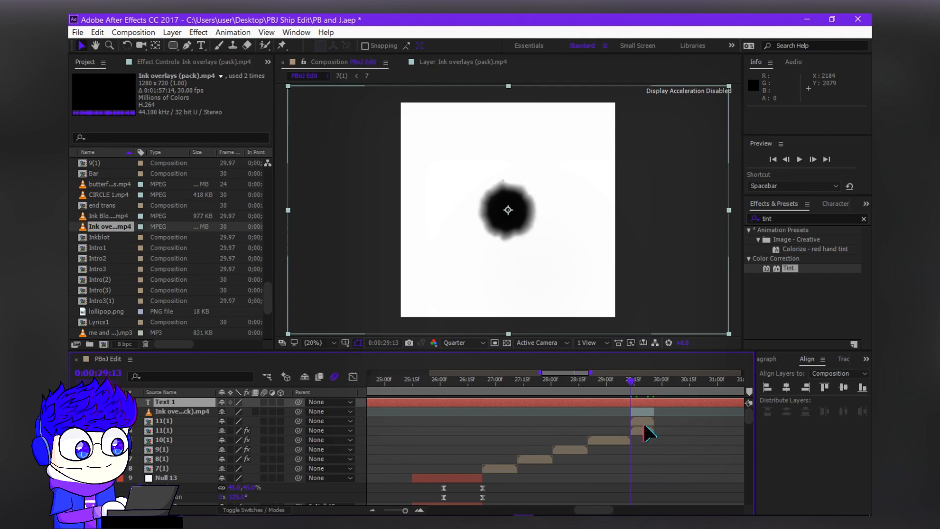
{"action": "key", "text": "ctrl+z"}
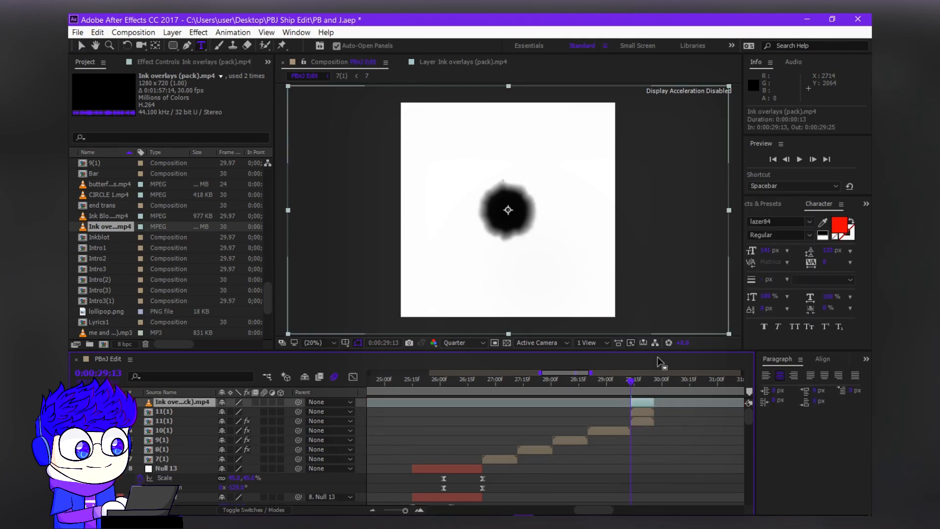
- Enable time remapping on the ink overlay and adjust its end keyframe to speed up the ink spread
{"action": "key", "text": "ctrl+alt+t"}
{"action": "key", "text": "v"}
{"action": "mouse_move", "coordinate": [234, 411]}
{"action": "left_mouse_down"}
{"action": "mouse_move", "coordinate": [349, 407]}
{"action": "mouse_move", "coordinate": [311, 415]}
{"action": "mouse_move", "coordinate": [323, 414]}
{"action": "left_mouse_up"}
{"action": "left_click_drag", "start_coordinate": [649, 412], "coordinate": [657, 412]}
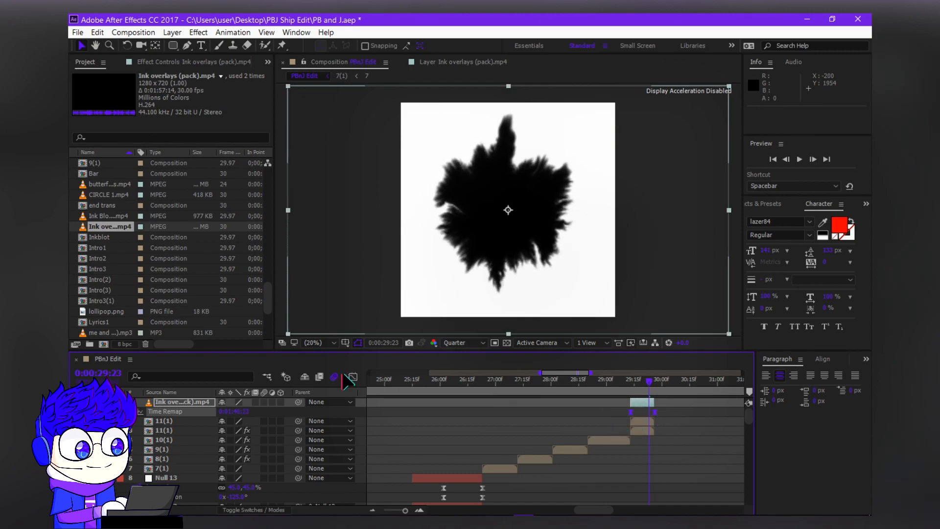
- Reshape the ink overlay's Time Remap curve in the Graph Editor so the ink spread eases
{"action": "left_click", "coordinate": [352, 377]}
{"action": "left_click_drag", "start_coordinate": [635, 483], "coordinate": [638, 487]}
{"action": "left_click", "coordinate": [360, 379]}
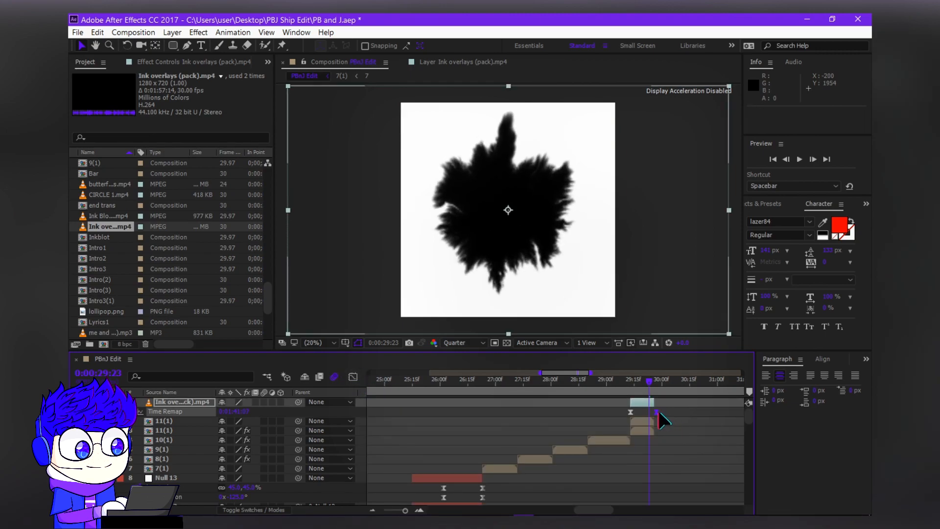
- Set the upper untinted 11(1) layer's track matte to Luma Inverted, using the ink overlay as the matte
{"action": "left_click", "coordinate": [255, 510]}
{"action": "left_click", "coordinate": [247, 402]}
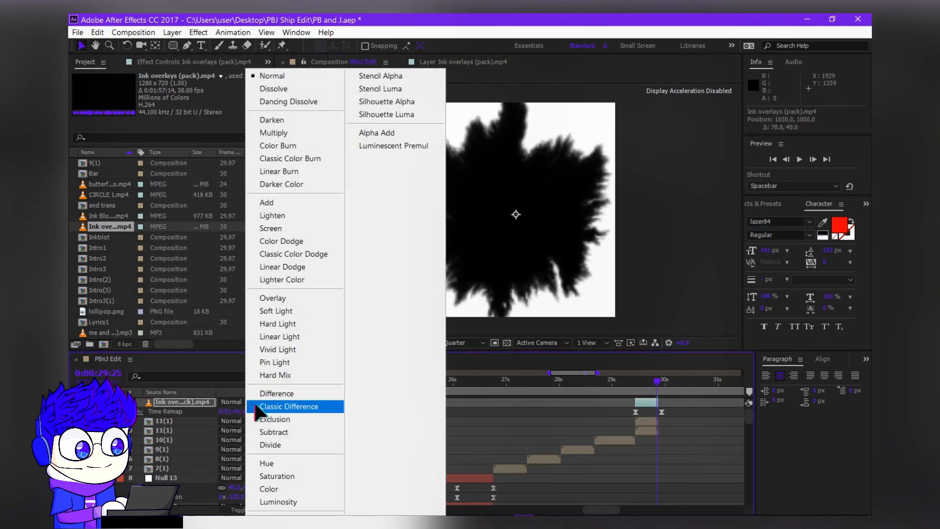
{"action": "key", "text": "Escape"}
{"action": "left_click", "coordinate": [289, 421]}
{"action": "left_click", "coordinate": [294, 475]}
{"action": "left_click", "coordinate": [289, 421]}
{"action": "left_click", "coordinate": [300, 485]}
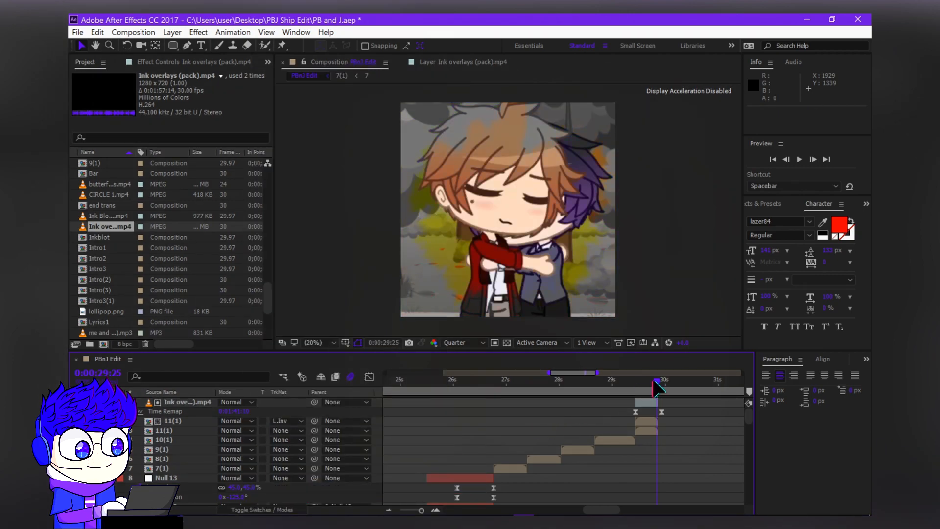
- Try a Glow effect on the upper 11(1) hug layer, starting from the beginning of the clip
{"action": "left_click", "coordinate": [639, 384]}
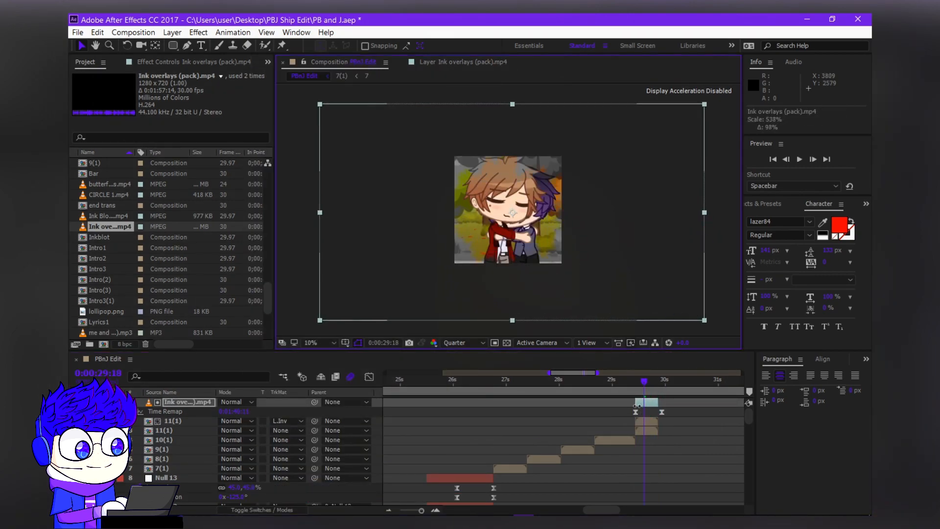
{"action": "left_click", "coordinate": [646, 421]}
{"action": "left_click", "coordinate": [636, 381]}
{"action": "left_click", "coordinate": [764, 203]}
{"action": "left_click", "coordinate": [756, 218]}
{"action": "scroll", "coordinate": [803, 294], "scroll_direction": "down", "scroll_amount": 5}
{"action": "left_click_drag", "start_coordinate": [790, 334], "coordinate": [657, 421]}
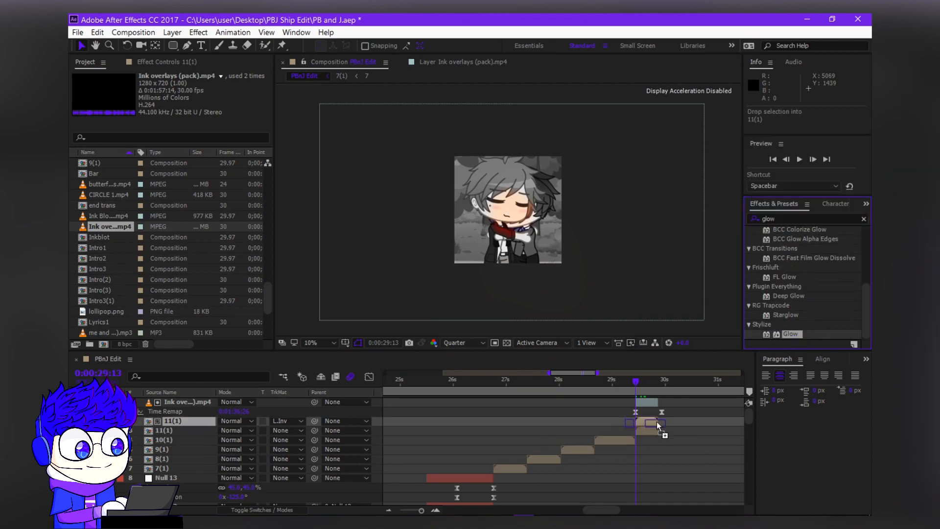
- Try the hug's Glow with A & B Colors, keyframing Glow Threshold up from 0% across the clip and easing its curve
{"action": "left_click", "coordinate": [218, 151]}
{"action": "left_click", "coordinate": [205, 176]}
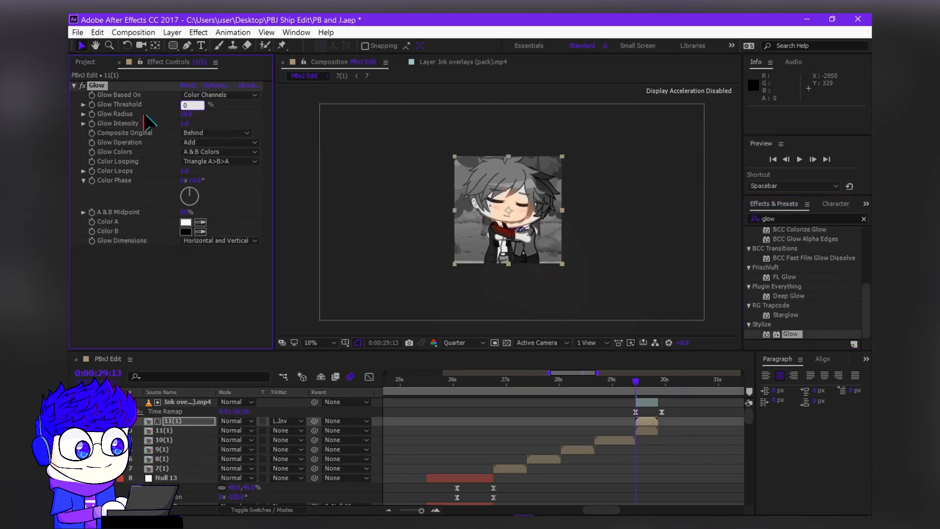
{"action": "left_click_drag", "start_coordinate": [242, 100], "coordinate": [278, 94]}
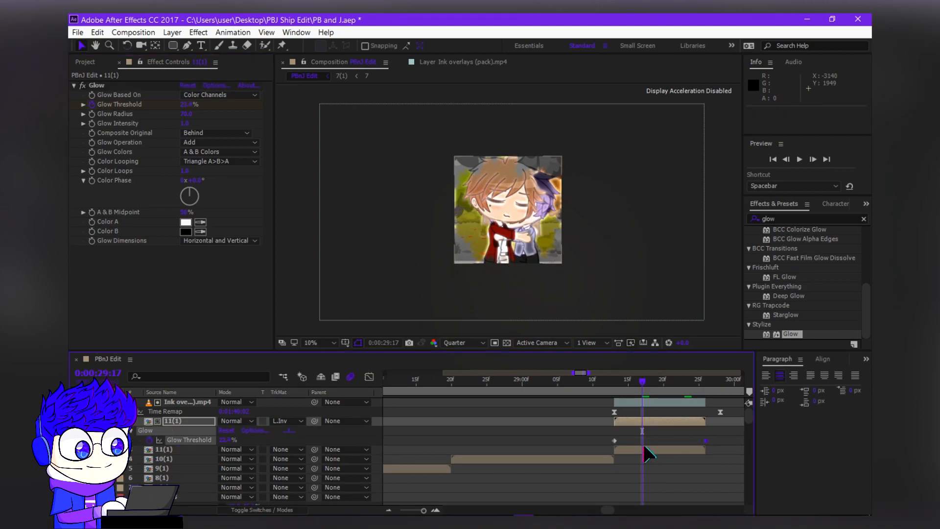
{"action": "left_click", "coordinate": [643, 447]}
{"action": "left_click", "coordinate": [369, 377]}
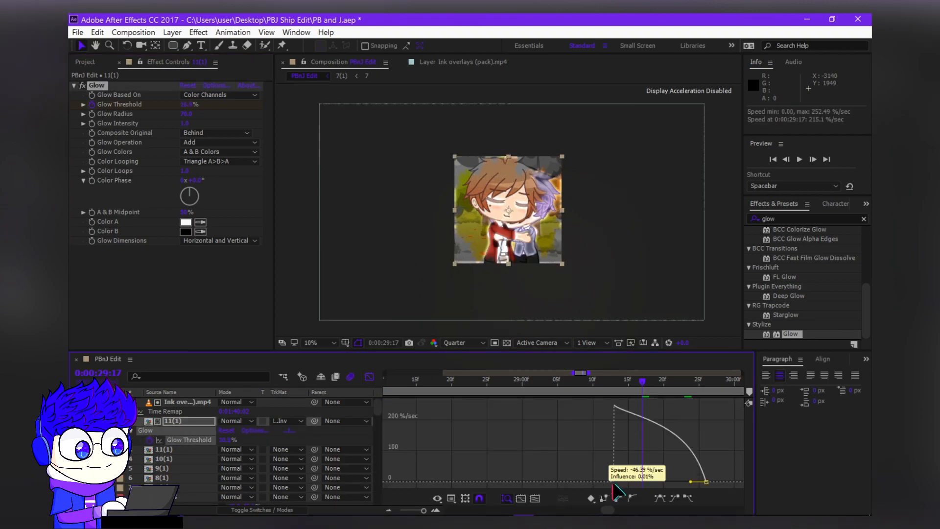
{"action": "left_click", "coordinate": [369, 377]}
- Try the Glow with Original Colors on the hug layer, remove the effect and clear the effects search
{"action": "left_click", "coordinate": [649, 380]}
{"action": "left_click_drag", "start_coordinate": [678, 381], "coordinate": [436, 225]}
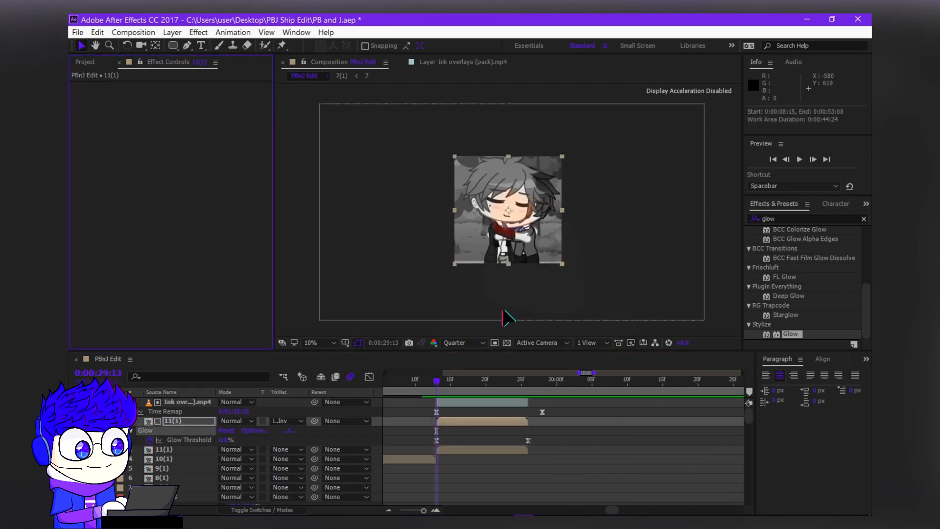
{"action": "left_click_drag", "start_coordinate": [472, 380], "coordinate": [487, 381]}
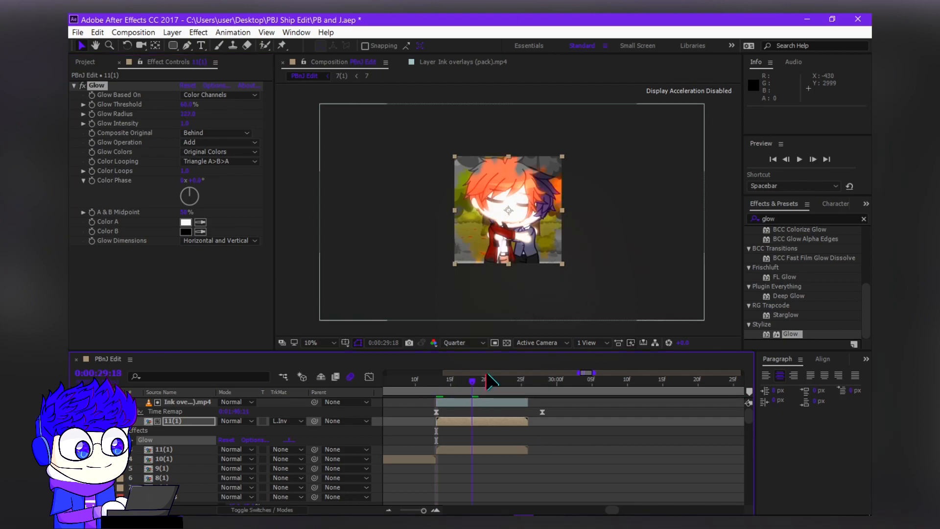
{"action": "left_click", "coordinate": [864, 219]}
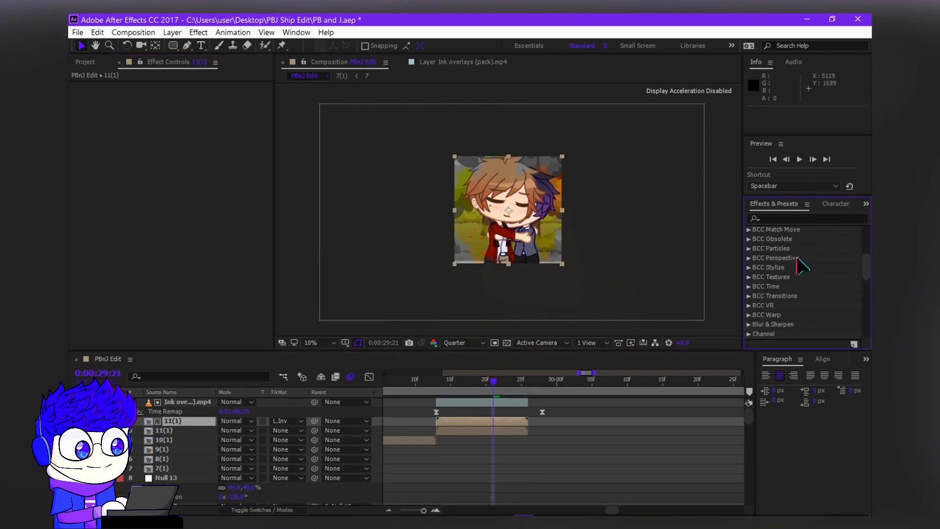
{"action": "left_click", "coordinate": [513, 413]}
{"action": "left_click", "coordinate": [626, 261]}
{"action": "left_click", "coordinate": [489, 403]}
{"action": "scroll", "coordinate": [568, 414], "scroll_direction": "down", "scroll_amount": 5}
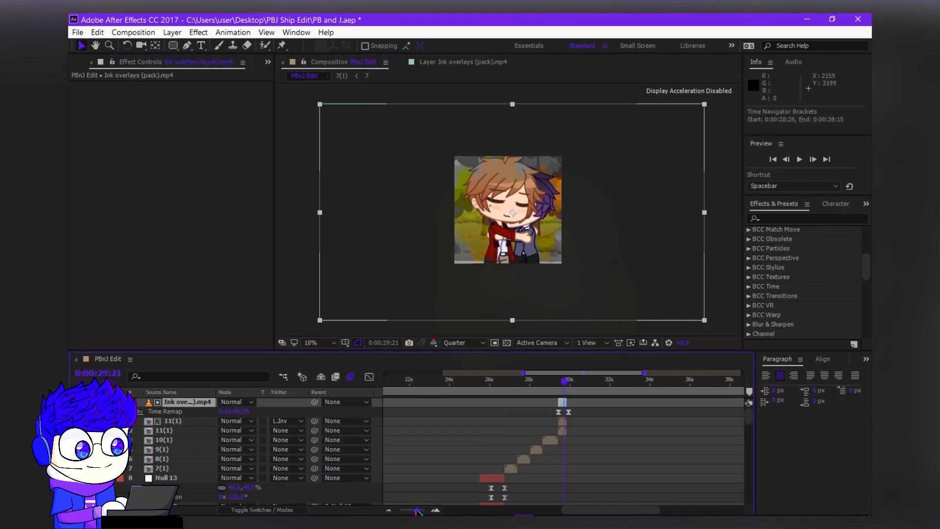
{"action": "left_click", "coordinate": [512, 468], "text": "shift"}
{"action": "right_click", "coordinate": [513, 468]}
{"action": "left_click", "coordinate": [480, 444]}
- Create a black solid directly above the 8(1) clip
{"action": "left_click", "coordinate": [525, 459]}
{"action": "key", "text": "i"}
{"action": "scroll", "coordinate": [521, 456], "scroll_direction": "up", "scroll_amount": 3}
{"action": "key", "text": "ctrl+y"}
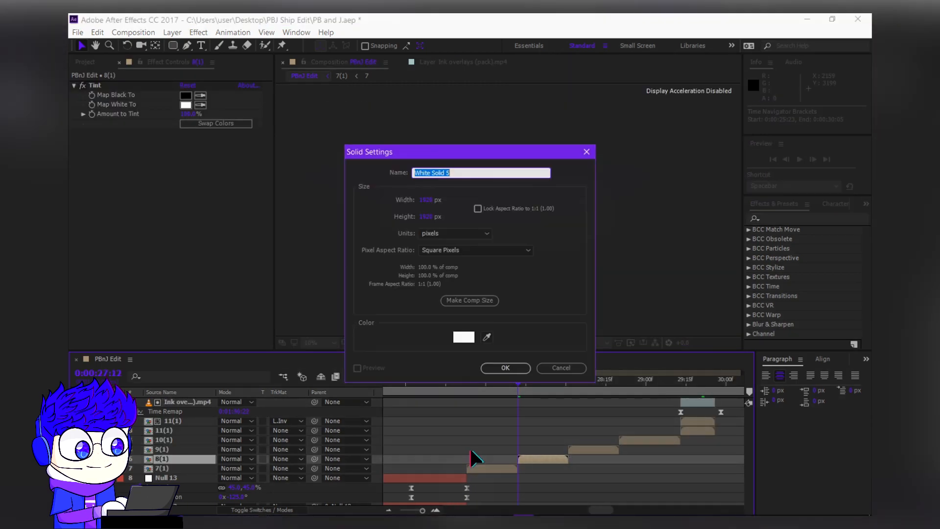
{"action": "left_click", "coordinate": [464, 336]}
{"action": "left_click", "coordinate": [393, 231]}
{"action": "left_click", "coordinate": [499, 365]}
- Trim the black solid to the last part of the 8(1) clip and keyframe its opacity from 0 to 100%
{"action": "key", "text": "alt+]"}
{"action": "key", "text": "Page_Up"}
{"action": "key", "text": "alt+["}
{"action": "type", "text": "t"}
{"action": "type", "text": "0"}
{"action": "key", "text": "Return"}
- Duplicate the fading black solid and place the copies over the ends of the 9(1) and 10(1) clips
{"action": "key", "text": "ctrl+d"}
{"action": "key", "text": "ctrl+]"}
{"action": "left_click_drag", "start_coordinate": [555, 449], "coordinate": [667, 440]}
{"action": "key", "text": "ctrl+d"}
{"action": "key", "text": "ctrl+]"}
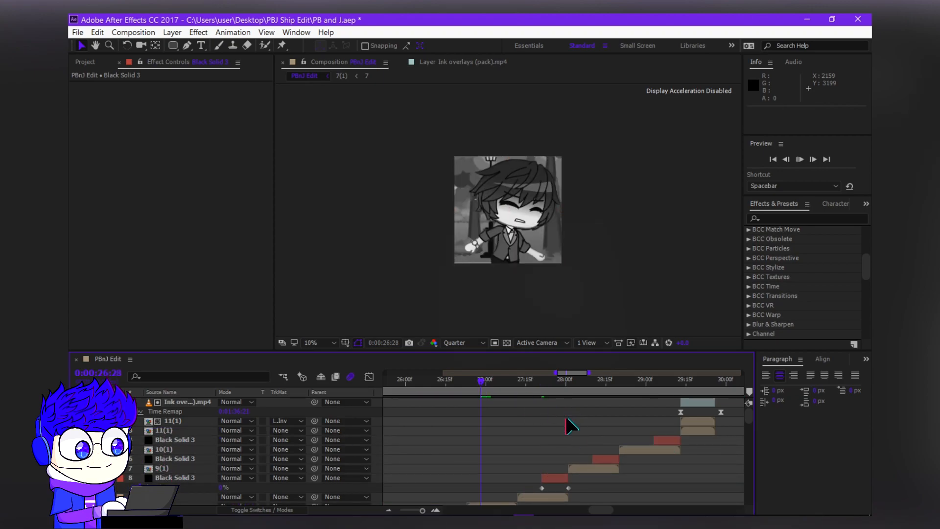
- Duplicate the fading black solid for the end of the 7(1) clip and stack the copy below the 8(1) layer
{"action": "scroll", "coordinate": [558, 434], "scroll_direction": "down", "scroll_amount": 3}
{"action": "left_click", "coordinate": [185, 421]}
{"action": "key", "text": "ctrl+d"}
{"action": "key", "text": "ctrl+["}
{"action": "left_click_drag", "start_coordinate": [563, 430], "coordinate": [509, 457]}
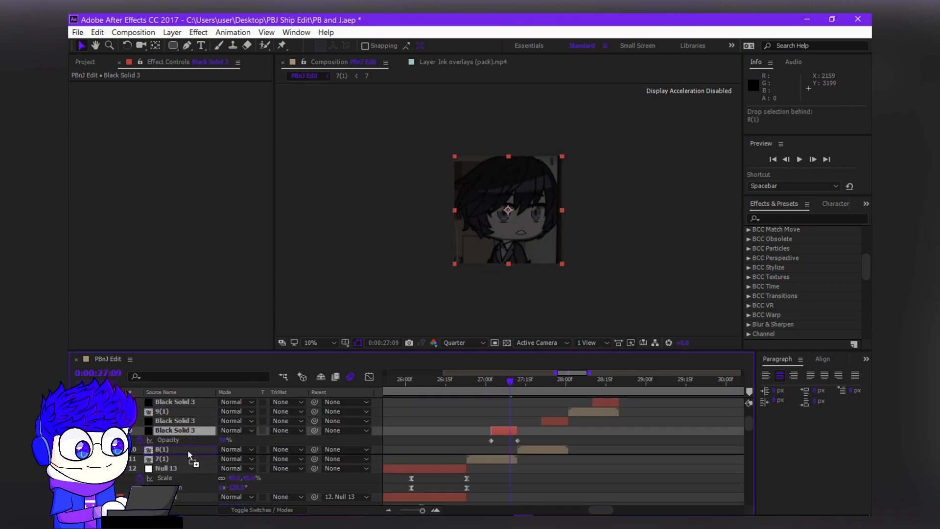
{"action": "key", "text": "ctrl+["}
- Extend the black solid over 8(1) to the clip's start and move its first opacity keyframe there
{"action": "left_click", "coordinate": [185, 421]}
{"action": "key", "text": "t"}
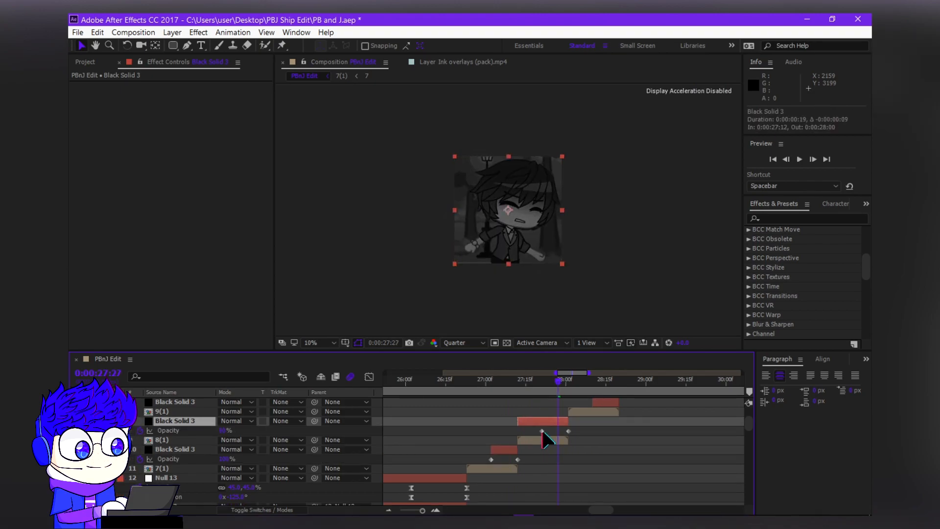
{"action": "left_click_drag", "start_coordinate": [541, 431], "coordinate": [518, 431]}
{"action": "scroll", "coordinate": [554, 450], "scroll_direction": "up", "scroll_amount": 3}
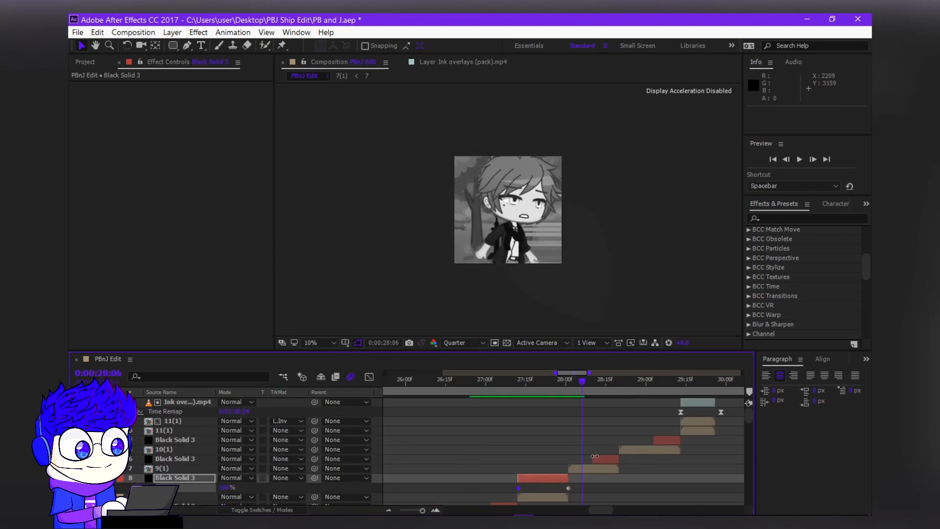
- Extend the black solids over 9(1) and 10(1) to their clips' starts and move their first opacity keyframes there
{"action": "left_click", "coordinate": [600, 459]}
{"action": "key", "text": "t"}
{"action": "left_click", "coordinate": [656, 439]}
{"action": "key", "text": "t"}
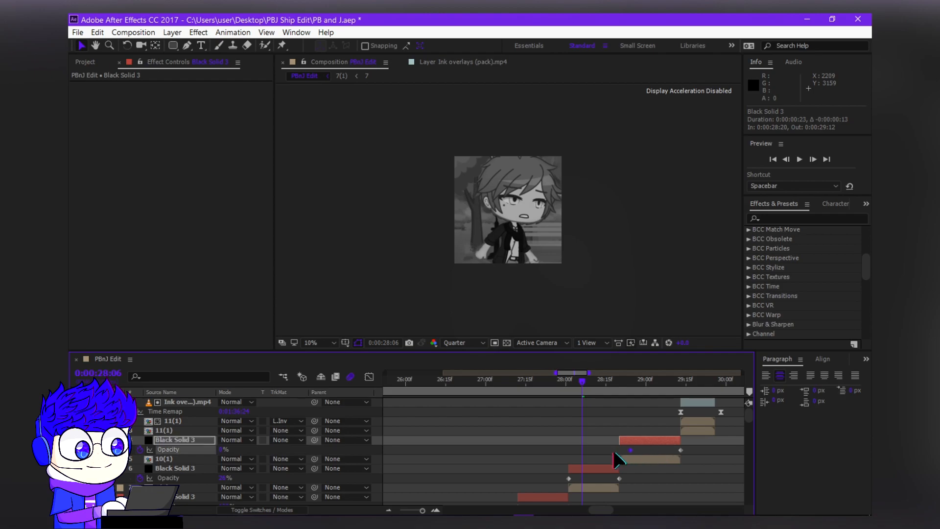
{"action": "left_click_drag", "start_coordinate": [613, 454], "coordinate": [618, 451]}
- Pre-compose the 7(1) to 10(1) clips together with their black solids as 7(2)
{"action": "scroll", "coordinate": [646, 438], "scroll_direction": "down", "scroll_amount": 2}
{"action": "left_click", "coordinate": [488, 488]}
{"action": "left_click", "coordinate": [642, 403], "text": "shift"}
{"action": "scroll", "coordinate": [655, 431], "scroll_direction": "up", "scroll_amount": 2}
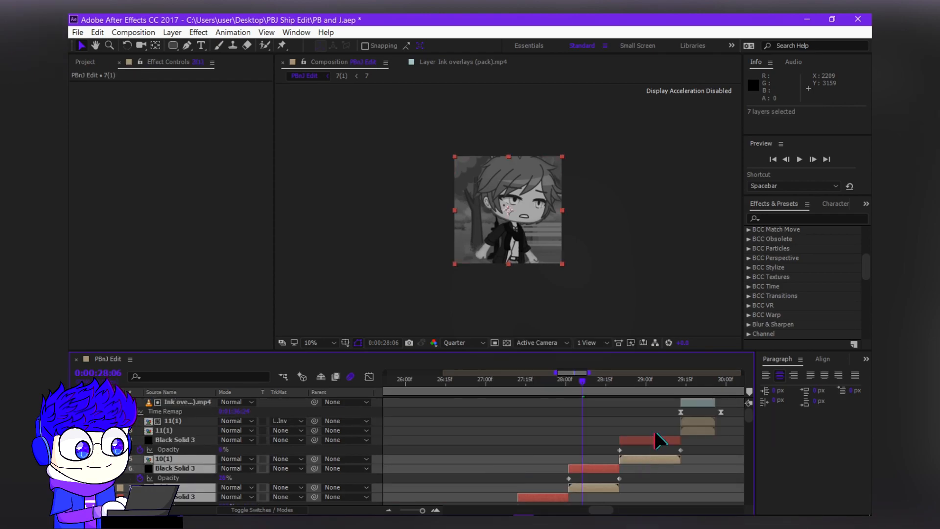
{"action": "right_click", "coordinate": [660, 441]}
{"action": "left_click", "coordinate": [703, 430]}
{"action": "type", "text": "7(2"}
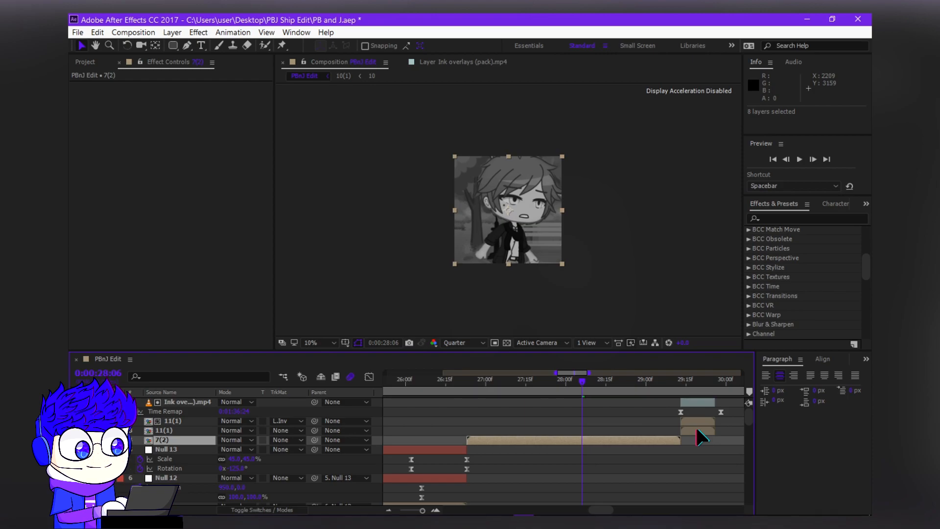
- Give 7(2) a Motion Tile with mirrored edges and output width and height of 250, plus scale and rotation keyframes at its start
{"action": "key", "text": "j"}
{"action": "key", "text": "u"}
{"action": "left_click", "coordinate": [162, 440]}
{"action": "left_click", "coordinate": [189, 134]}
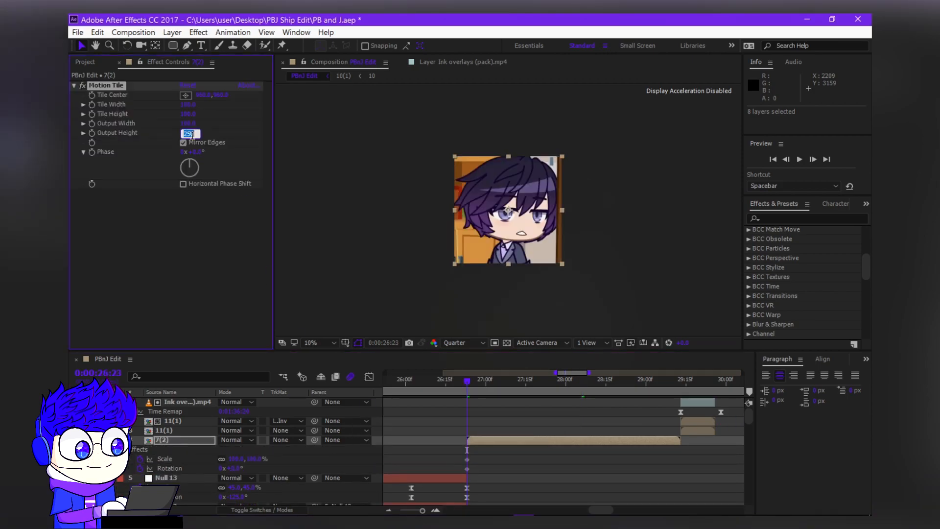
{"action": "key", "text": "Return"}
- Shift 7(2)'s scale and rotation keyframes later in the clip and keyframe its start at 200% scale and -125° rotation
{"action": "left_click_drag", "start_coordinate": [466, 464], "coordinate": [542, 469]}
{"action": "left_click", "coordinate": [235, 467]}
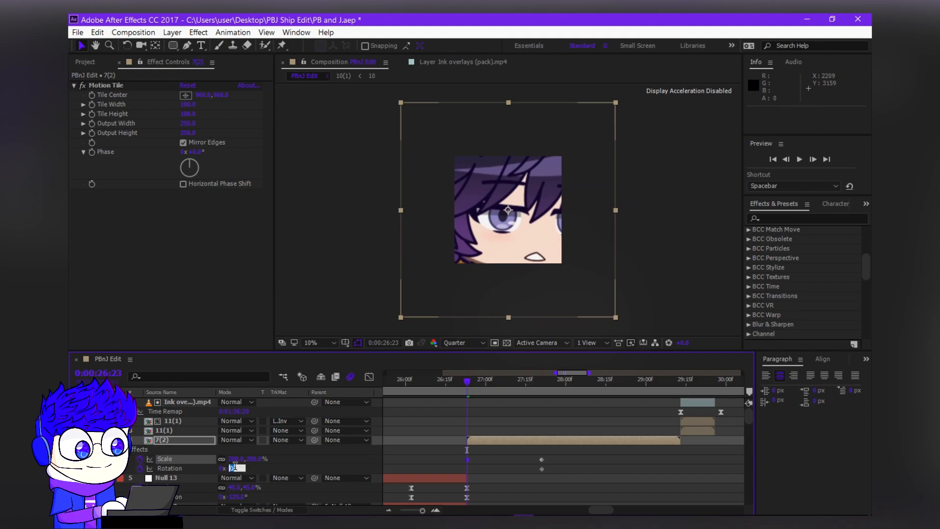
{"action": "type", "text": "-125"}
{"action": "key", "text": "Return"}
- Ease 7(2)'s scale and rotation curves in the Graph Editor and enable its motion blur
{"action": "left_click", "coordinate": [370, 377]}
{"action": "left_click_drag", "start_coordinate": [548, 424], "coordinate": [528, 457]}
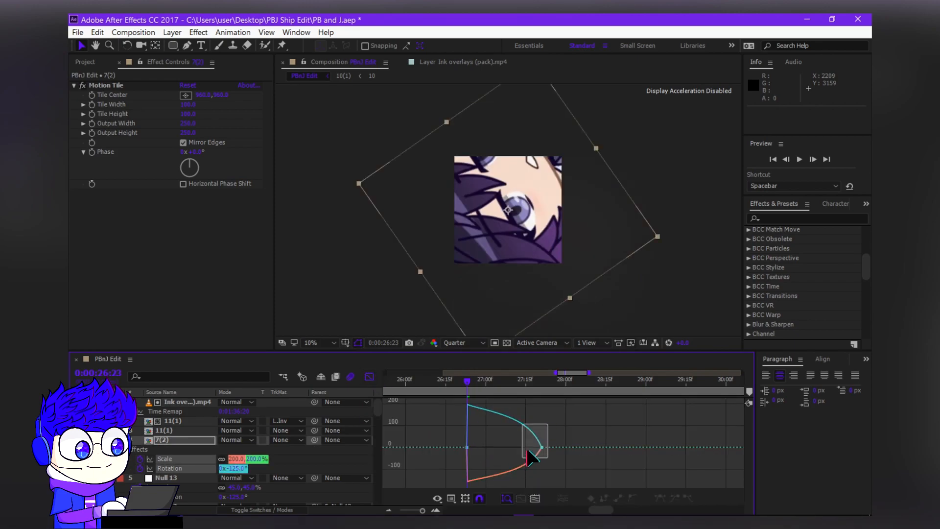
{"action": "key", "text": "shift+F3"}
{"action": "key", "text": "F4"}
- Set 7(2)'s starting rotation to 125° and preview the transition into the clip
{"action": "left_click", "coordinate": [426, 380]}
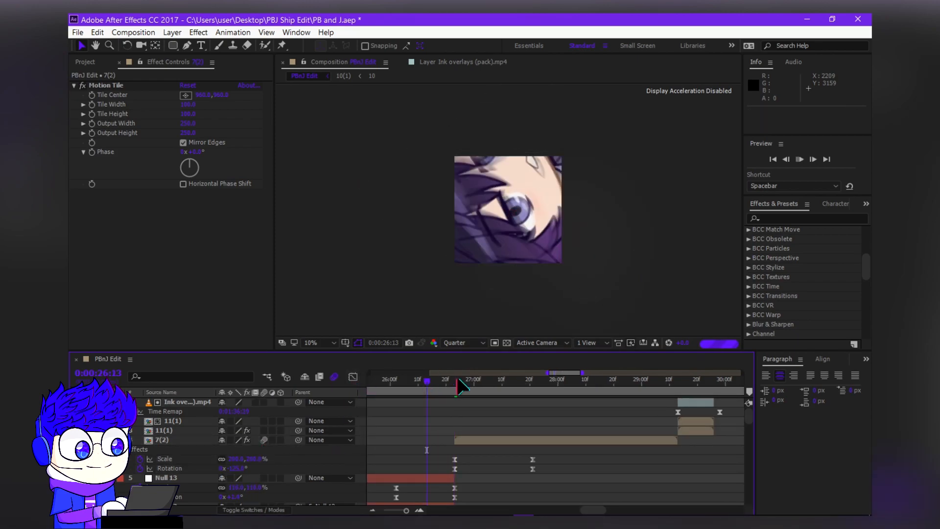
{"action": "left_click", "coordinate": [235, 468]}
{"action": "type", "text": "12"}
{"action": "key", "text": "Return"}
{"action": "key", "text": "space"}
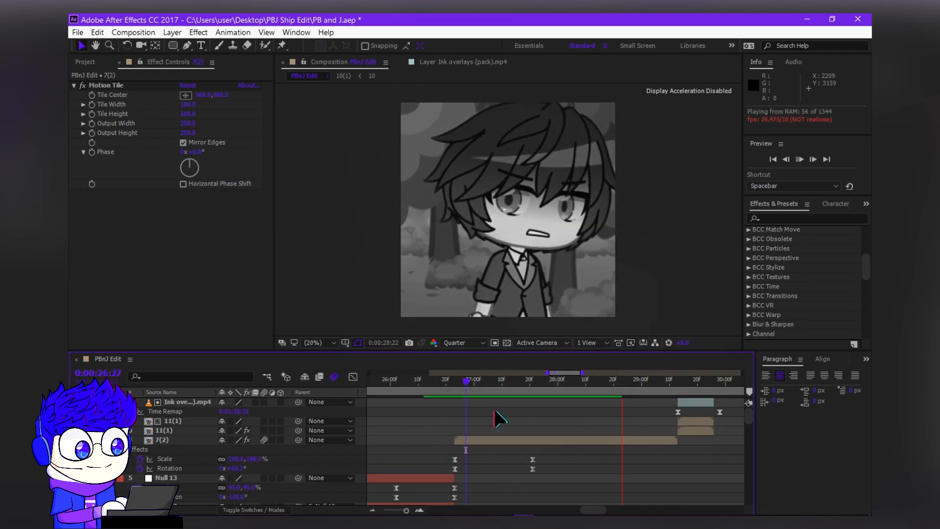
{"action": "key", "text": "space"}
- Pre-compose the ink overlay and both 11(1) layers as 11(2)
{"action": "key", "text": "minus"}
{"action": "left_click_drag", "start_coordinate": [493, 410], "coordinate": [545, 445]}
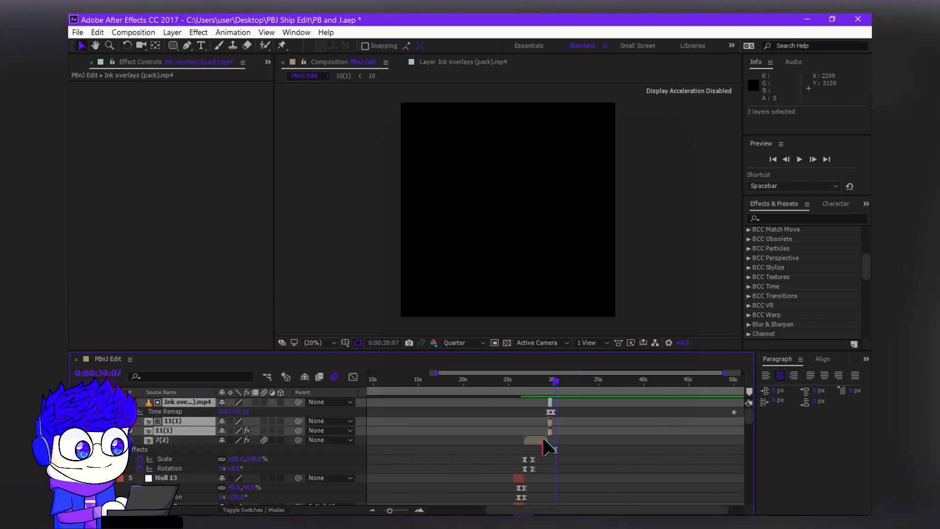
{"action": "key", "text": "ctrl+shift+c"}
{"action": "type", "text": "11"}
{"action": "key", "text": "Return"}
- Examine the tiled spin transition at the start of the earlier 1(3) clip
{"action": "scroll", "coordinate": [456, 477], "scroll_direction": "down", "scroll_amount": 10}
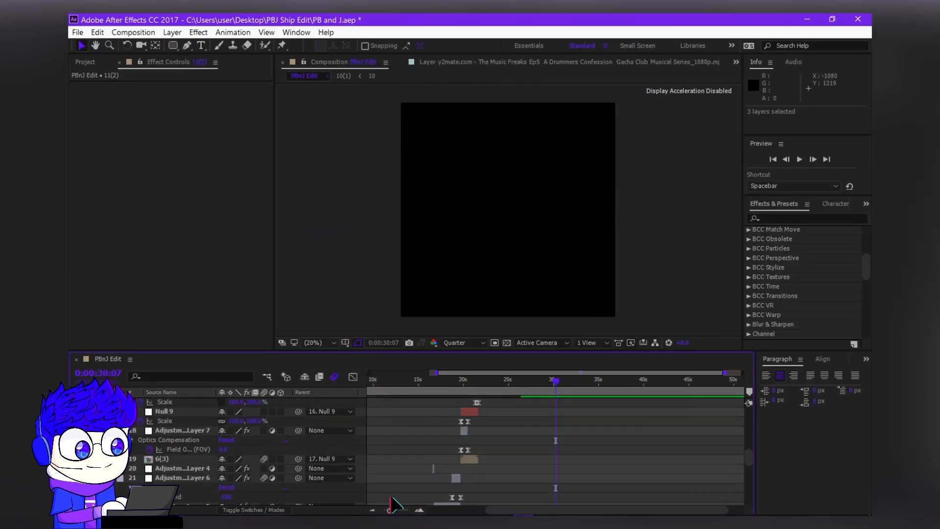
{"action": "scroll", "coordinate": [455, 477], "scroll_direction": "up", "scroll_amount": 15}
{"action": "left_click", "coordinate": [448, 472]}
{"action": "key", "text": "i"}
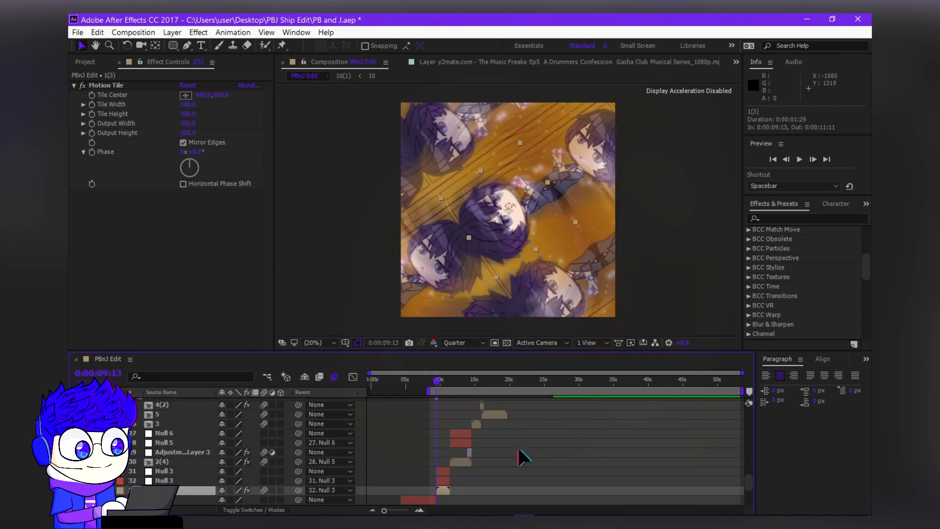
{"action": "key", "text": "Page_Down"}
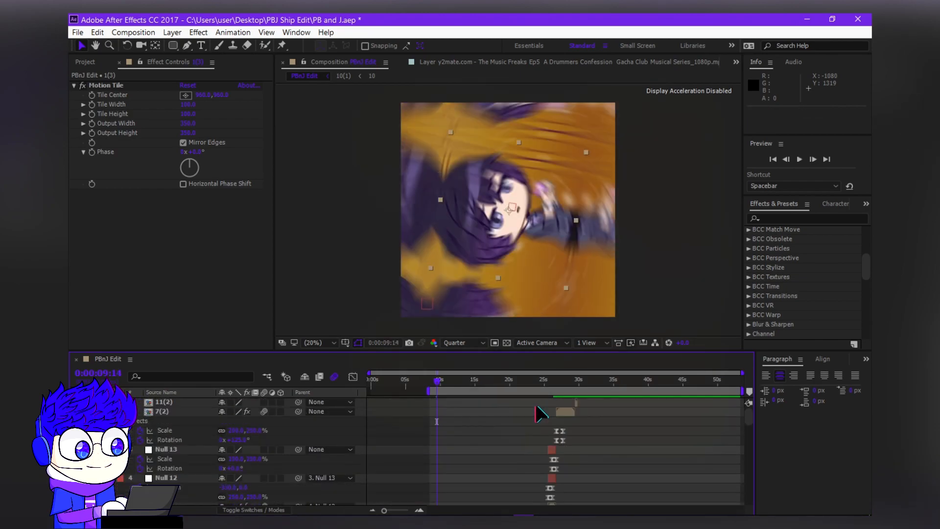
- Add a null object above 11(2) and trim it to the hug clip's start and end
{"action": "left_click", "coordinate": [578, 405]}
{"action": "key", "text": "i"}
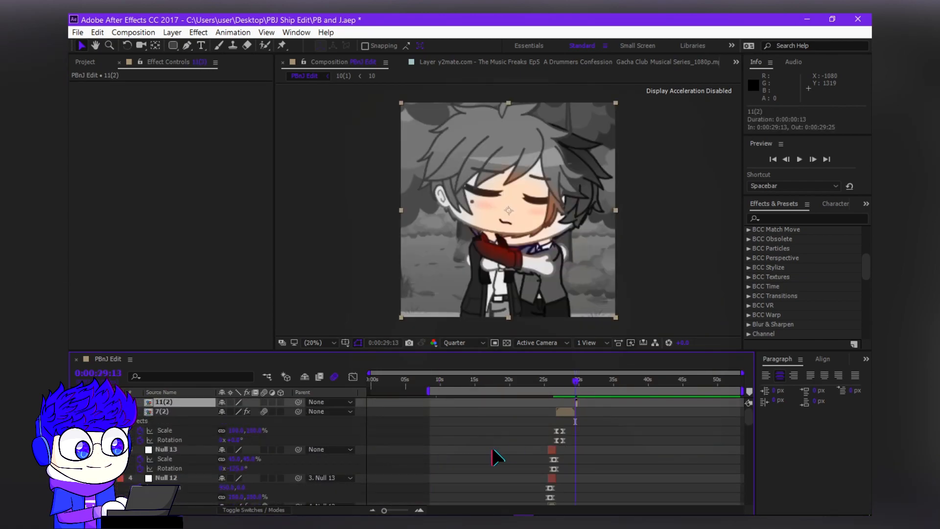
{"action": "key", "text": "ctrl+alt+shift+y"}
{"action": "scroll", "coordinate": [577, 423], "scroll_direction": "up", "scroll_amount": 4}
{"action": "left_click", "coordinate": [583, 402]}
{"action": "left_click_drag", "start_coordinate": [742, 402], "coordinate": [586, 401]}
{"action": "key", "text": "equal"}
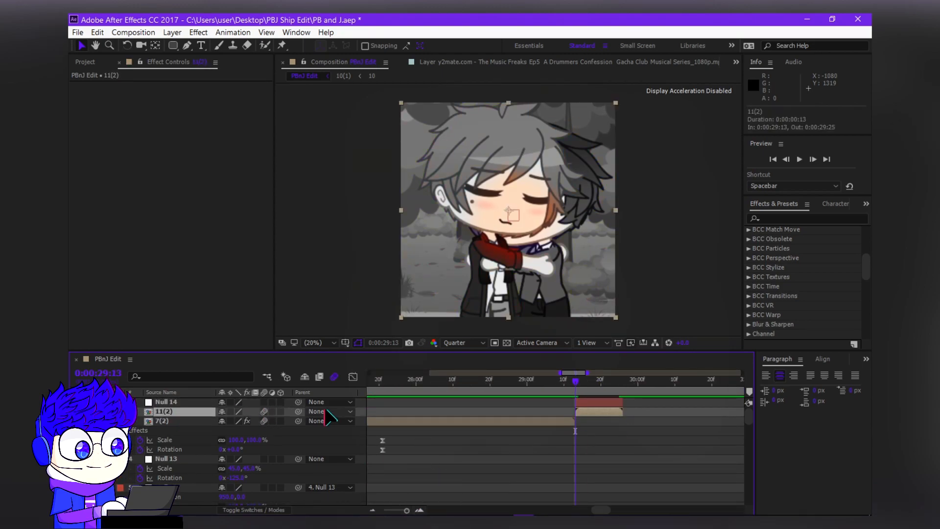
- Parent 11(2) to Null 14 and keyframe the null's scale and rotation at the clip's start
{"action": "key", "text": "s"}
{"action": "key", "text": "shift+r"}
{"action": "left_click_drag", "start_coordinate": [298, 430], "coordinate": [181, 403]}
{"action": "key", "text": "o"}
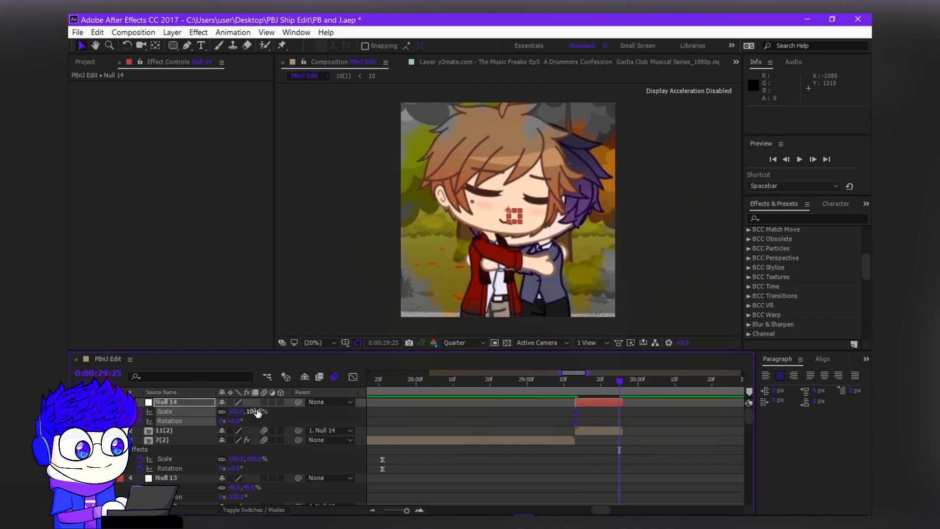
- Keyframe Null 14's end scale at 45% and rotation at -125°, and copy the Motion Tile from 7(2) onto 11(2)
{"action": "left_click_drag", "start_coordinate": [237, 412], "coordinate": [210, 412]}
{"action": "left_click", "coordinate": [571, 440]}
{"action": "left_click_drag", "start_coordinate": [105, 85], "coordinate": [598, 431]}
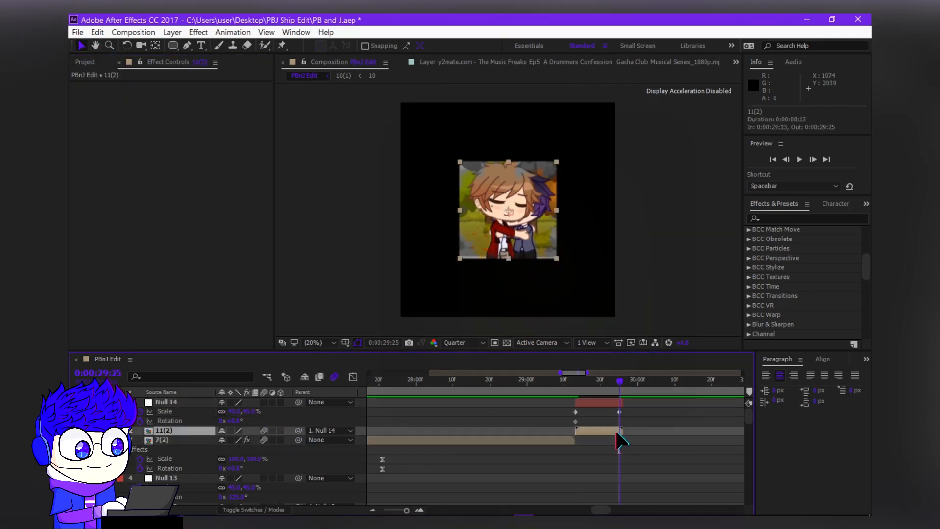
{"action": "type", "text": "-125"}
{"action": "key", "text": "Return"}
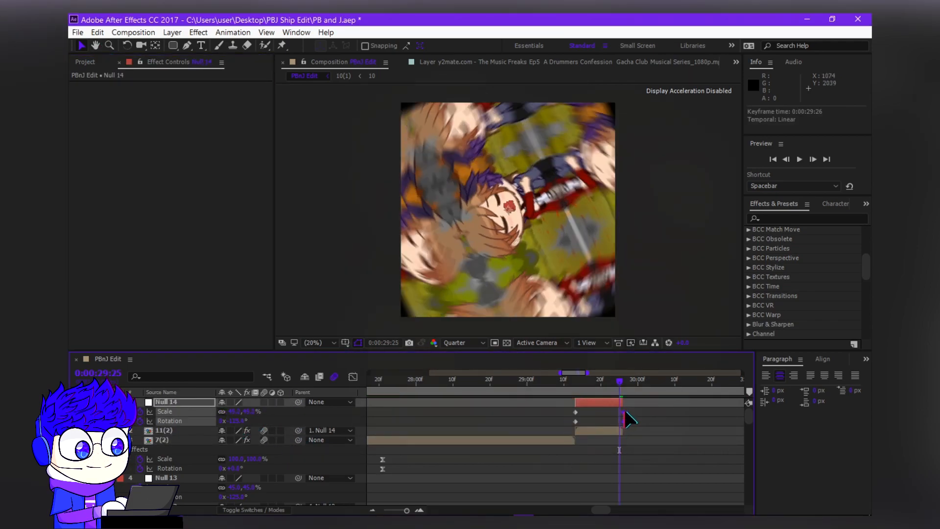
- Set Null 14's end scale to 55% and ease its scale and rotation keyframes in the Graph Editor
{"action": "left_click", "coordinate": [249, 412]}
{"action": "type", "text": "55"}
{"action": "key", "text": "Return"}
{"action": "left_click_drag", "start_coordinate": [632, 408], "coordinate": [546, 443]}
{"action": "left_click", "coordinate": [353, 377]}
{"action": "key", "text": "F9"}
{"action": "left_click_drag", "start_coordinate": [586, 405], "coordinate": [617, 407]}
{"action": "key", "text": "shift+F3"}
- Compare the opening frame of clip 1(3) with the end of the hug clip 11(2) and its null
{"action": "scroll", "coordinate": [447, 445], "scroll_direction": "down", "scroll_amount": 5}
{"action": "key", "text": "minus"}
{"action": "left_click", "coordinate": [419, 425]}
{"action": "key", "text": "i"}
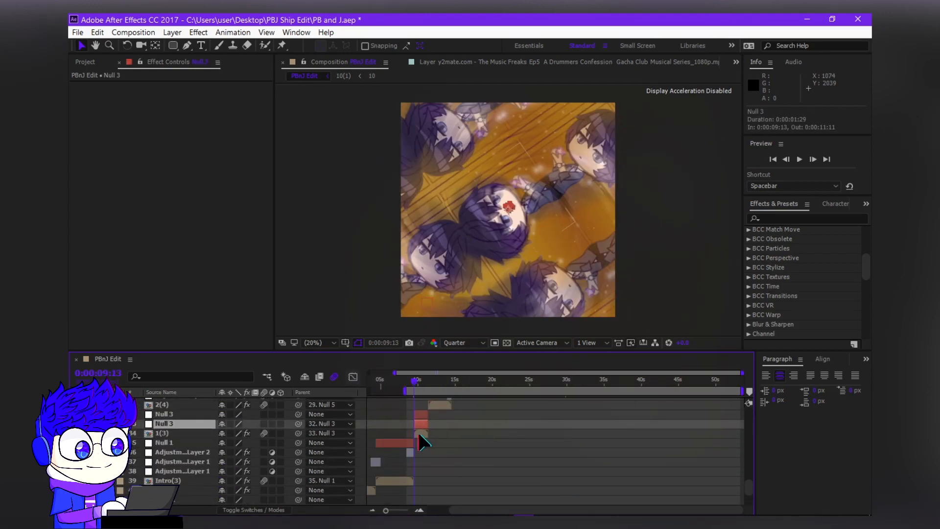
{"action": "scroll", "coordinate": [426, 430], "scroll_direction": "up", "scroll_amount": 10}
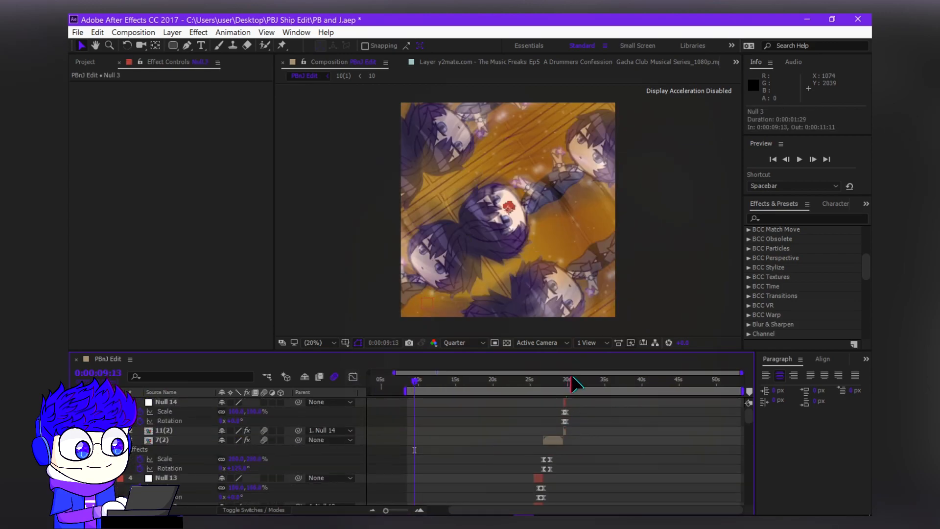
{"action": "left_click", "coordinate": [570, 384]}
{"action": "left_click", "coordinate": [206, 402]}
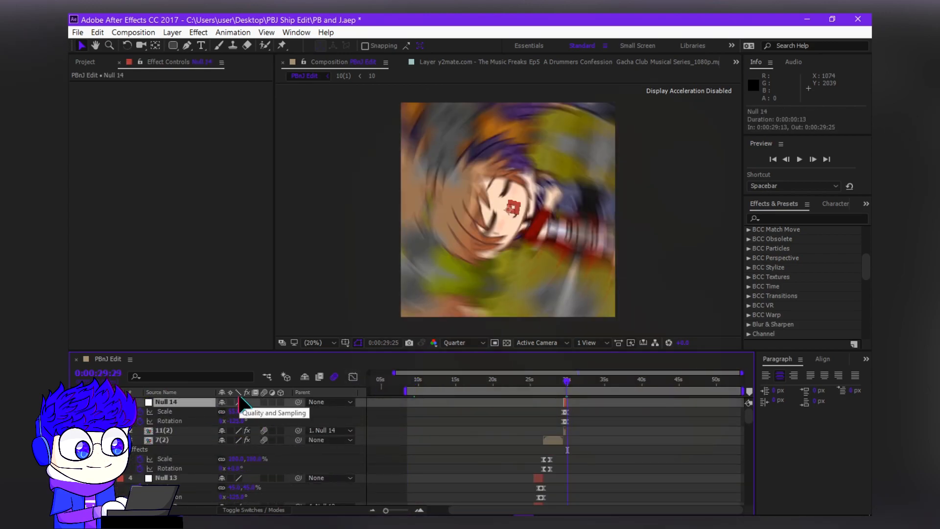
- Inspect the enlarged full layer timeline and preview the edit around the end of the hug clip
{"action": "key", "text": "equal"}
{"action": "key", "text": "equal"}
{"action": "key", "text": "equal"}
{"action": "key", "text": "equal"}
{"action": "key", "text": "equal"}
{"action": "scroll", "coordinate": [360, 496], "scroll_direction": "down", "scroll_amount": 5}
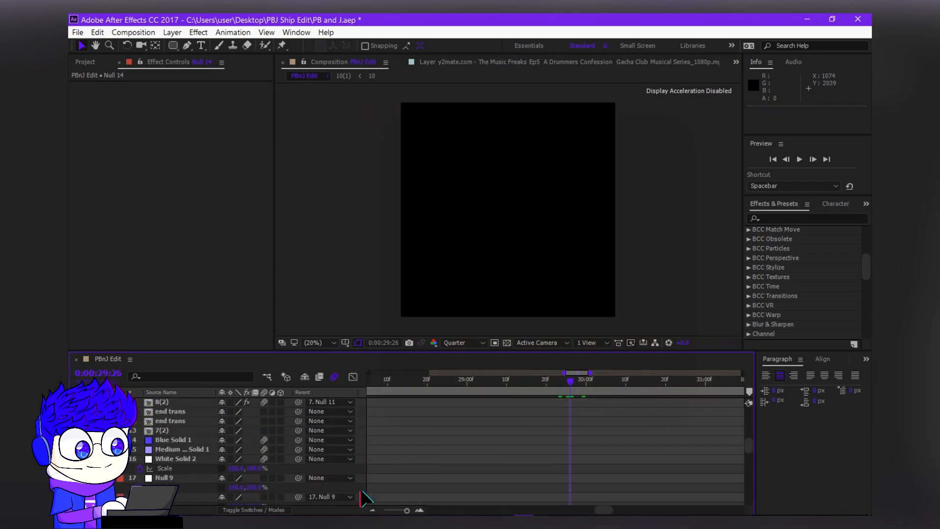
{"action": "key", "text": "minus"}
{"action": "scroll", "coordinate": [360, 496], "scroll_direction": "up", "scroll_amount": 5}
{"action": "scroll", "coordinate": [451, 461], "scroll_direction": "down", "scroll_amount": 10}
{"action": "scroll", "coordinate": [451, 460], "scroll_direction": "down", "scroll_amount": 3}
{"action": "key", "text": "grave"}
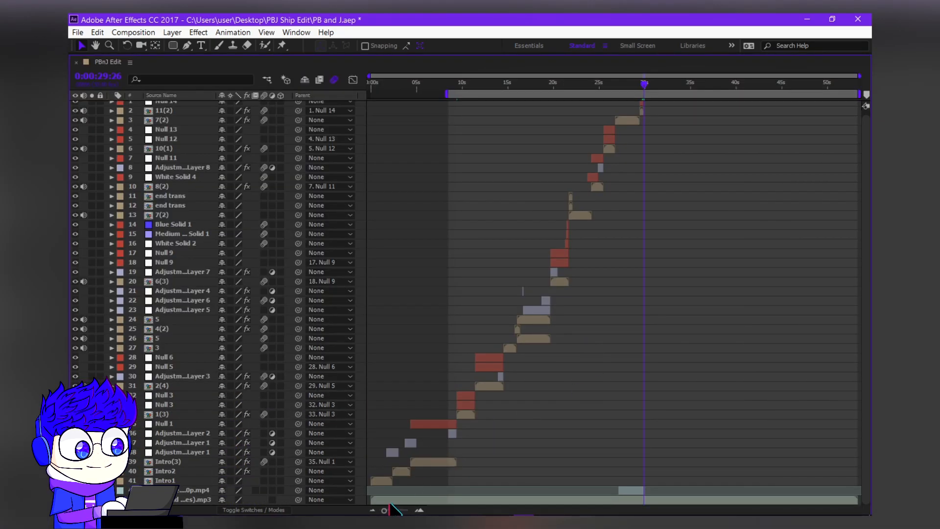
{"action": "key", "text": "grave"}
{"action": "key", "text": "space"}
{"action": "key", "text": "grave"}
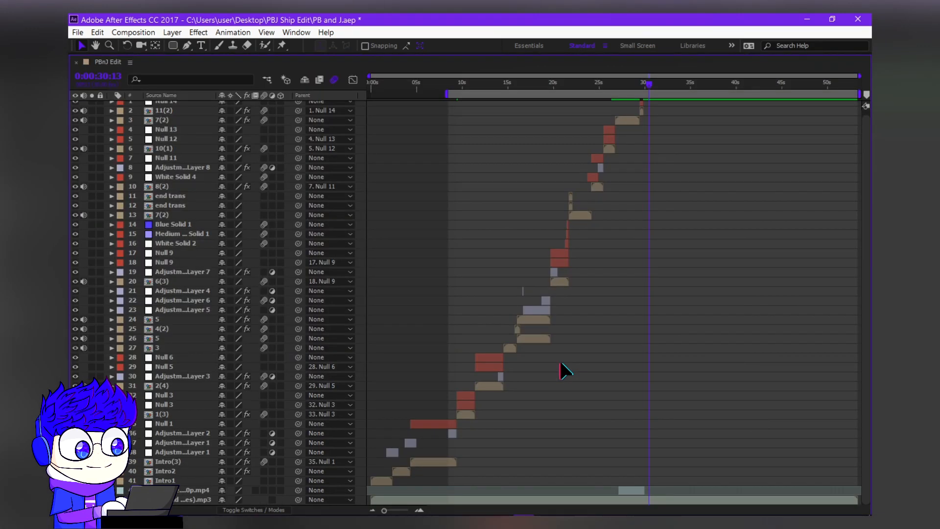
- Duplicate the layers from 1(3) up to Null 14, stack the copies above the originals and start them at the hug clip's end
{"action": "left_click", "coordinate": [470, 414]}
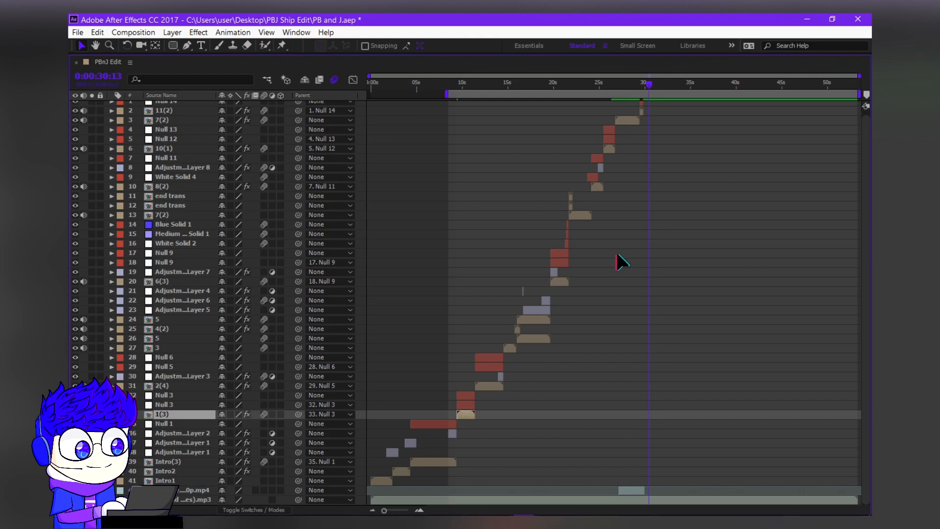
{"action": "key", "text": "ctrl+a"}
{"action": "key", "text": "ctrl+d"}
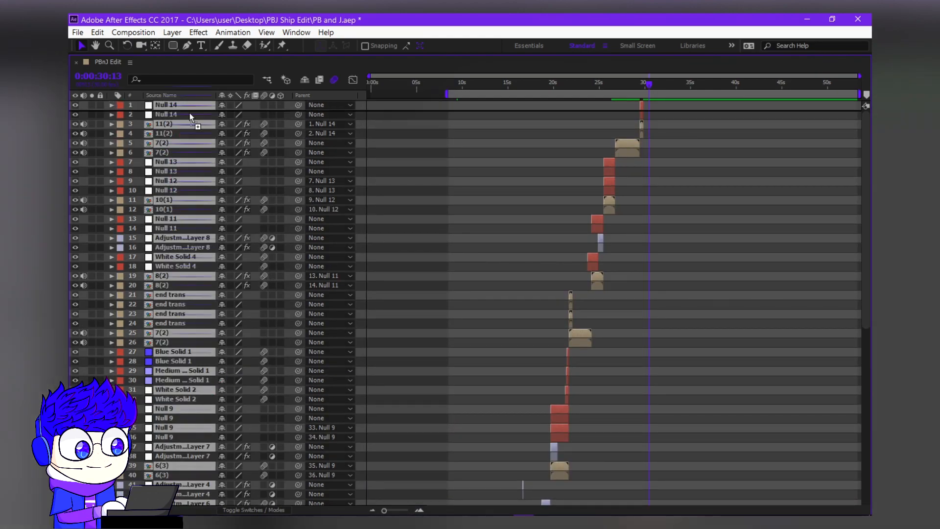
{"action": "scroll", "coordinate": [199, 215], "scroll_direction": "down", "scroll_amount": 5}
{"action": "left_click_drag", "start_coordinate": [483, 346], "coordinate": [655, 179]}
{"action": "key", "text": "equal"}
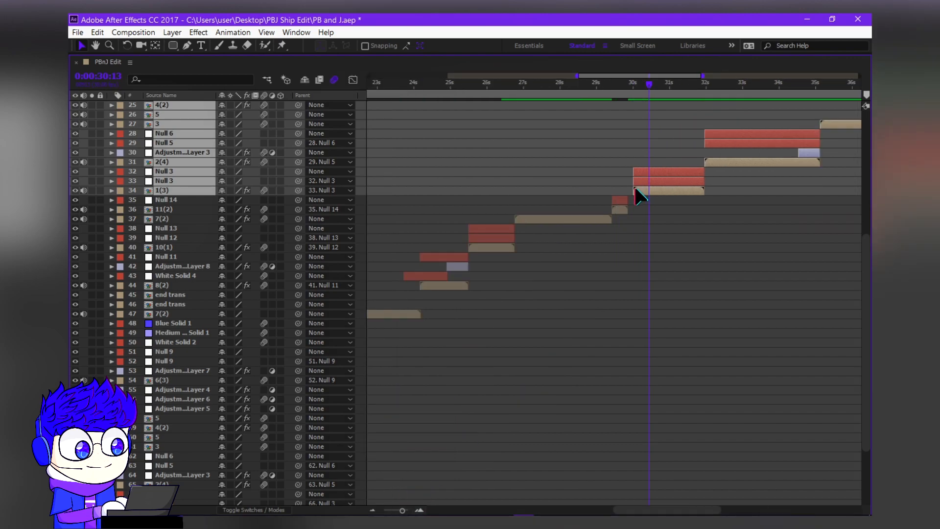
{"action": "key", "text": "grave"}
{"action": "left_click_drag", "start_coordinate": [502, 386], "coordinate": [541, 387]}
{"action": "scroll", "coordinate": [555, 446], "scroll_direction": "down", "scroll_amount": 1}
- Set the original Null 14's end scale to 250% and rotation to 125°, and check their curves in the Graph Editor
{"action": "left_click", "coordinate": [530, 468]}
{"action": "key", "text": "i"}
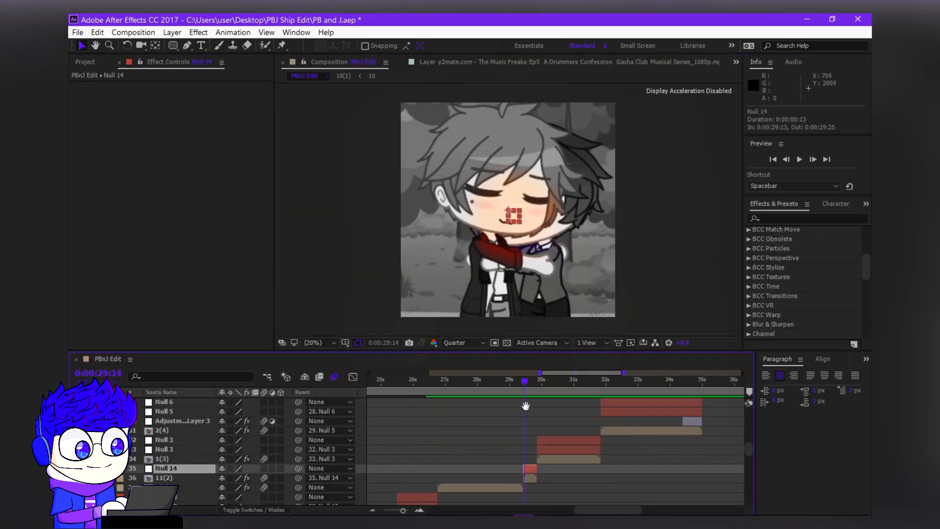
{"action": "key", "text": "o"}
{"action": "key", "text": "Page_Down"}
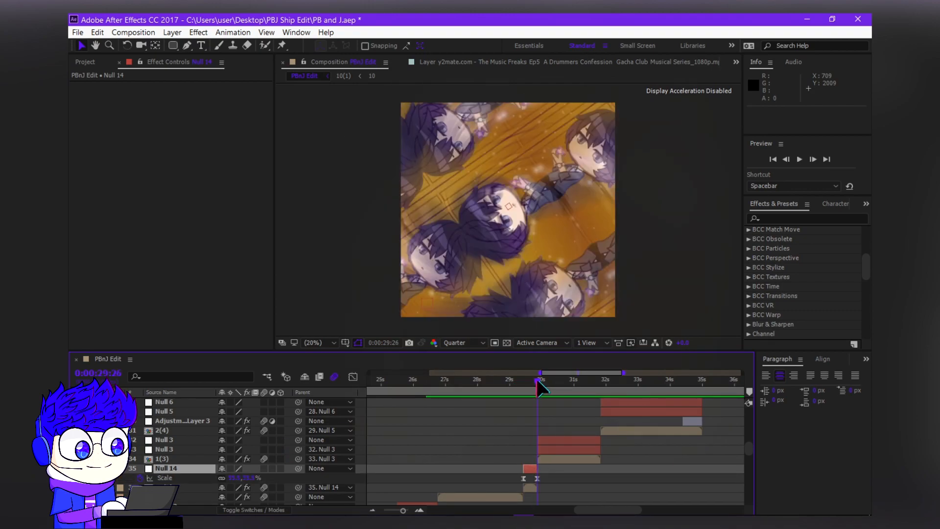
{"action": "key", "text": "s"}
{"action": "key", "text": "shift+r"}
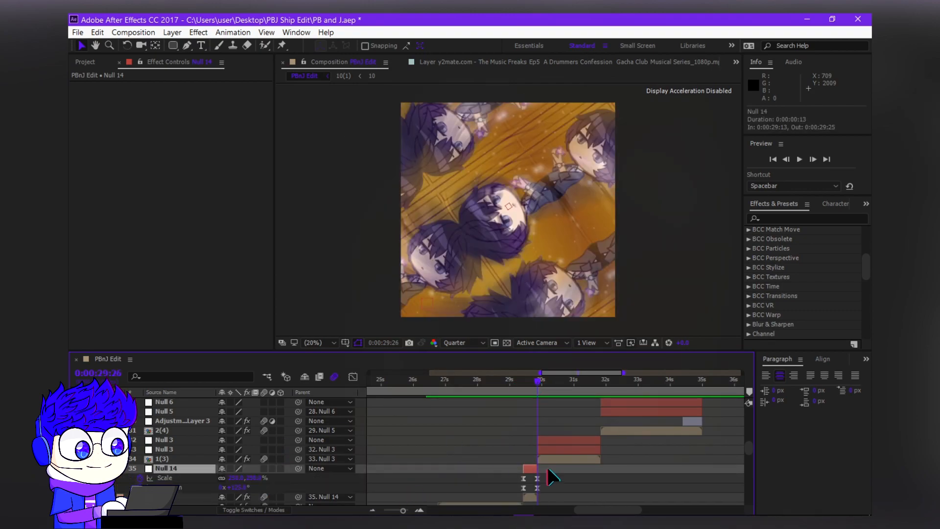
{"action": "key", "text": "equal"}
{"action": "key", "text": "equal"}
{"action": "key", "text": "shift+F3"}
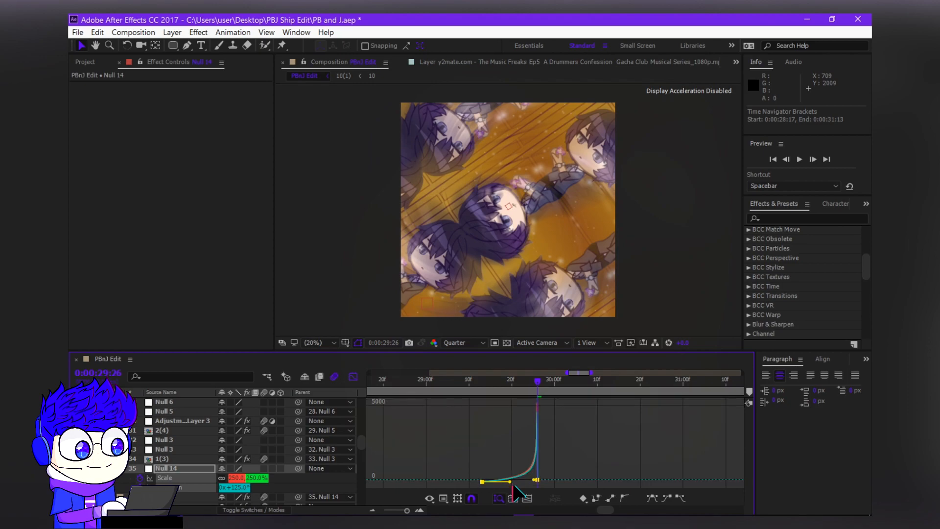
- Delete the outdated copies of Null 14 and 11(2) from the top of the layer stack
{"action": "key", "text": "shift+F3"}
{"action": "key", "text": "ctrl+shift+Down"}
{"action": "key", "text": "ctrl+shift+bracketright"}
{"action": "scroll", "coordinate": [401, 446], "scroll_direction": "down", "scroll_amount": 5}
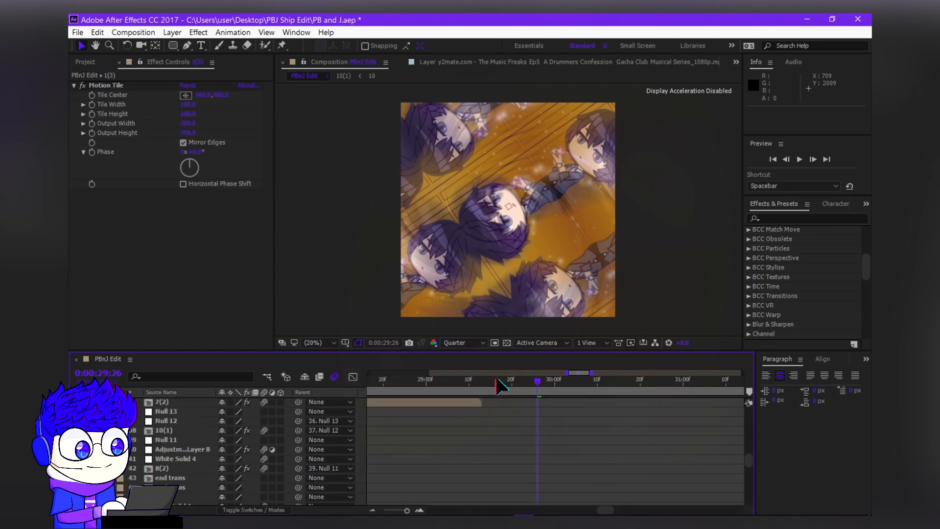
- Refine the easing of Null 14's scale and rotation keyframes in the Graph Editor and preview the transition into 1(3)
{"action": "left_click", "coordinate": [495, 380]}
{"action": "key", "text": "space"}
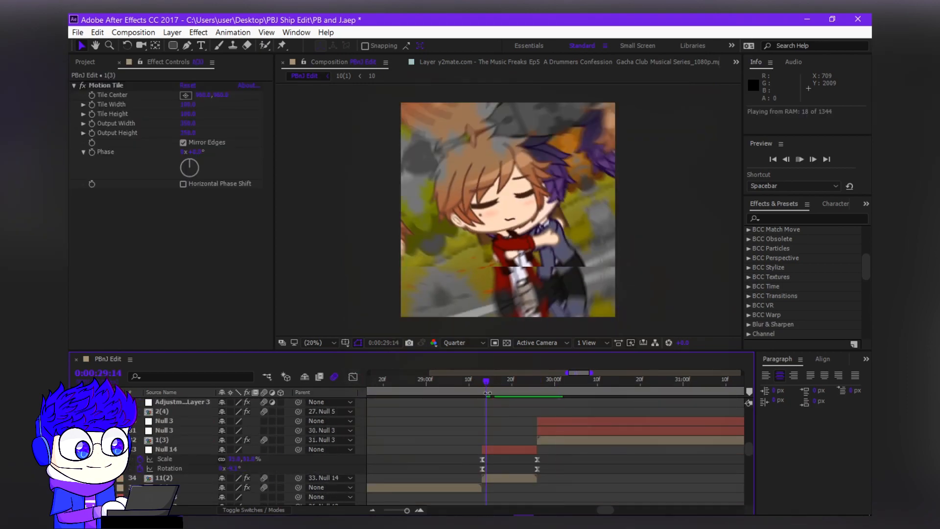
{"action": "key", "text": "space"}
{"action": "key", "text": "shift+F3"}
{"action": "left_click", "coordinate": [165, 459]}
{"action": "left_click", "coordinate": [169, 468], "text": "shift"}
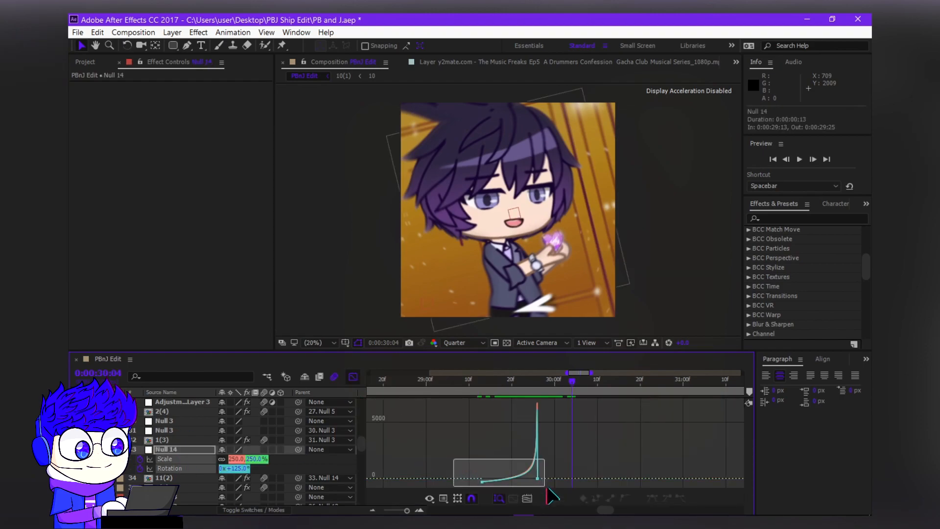
{"action": "key", "text": "space"}
{"action": "key", "text": "space"}
{"action": "key", "text": "shift+F3"}
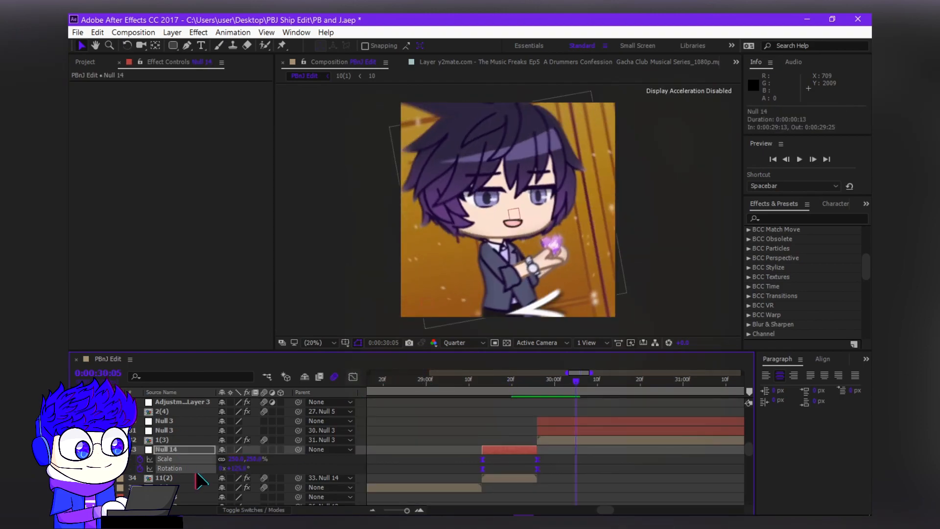
- Copy Null 14 and 11(2) to the top of the layer stack
{"action": "left_click", "coordinate": [163, 478], "text": "shift"}
{"action": "key", "text": "ctrl+shift+]"}
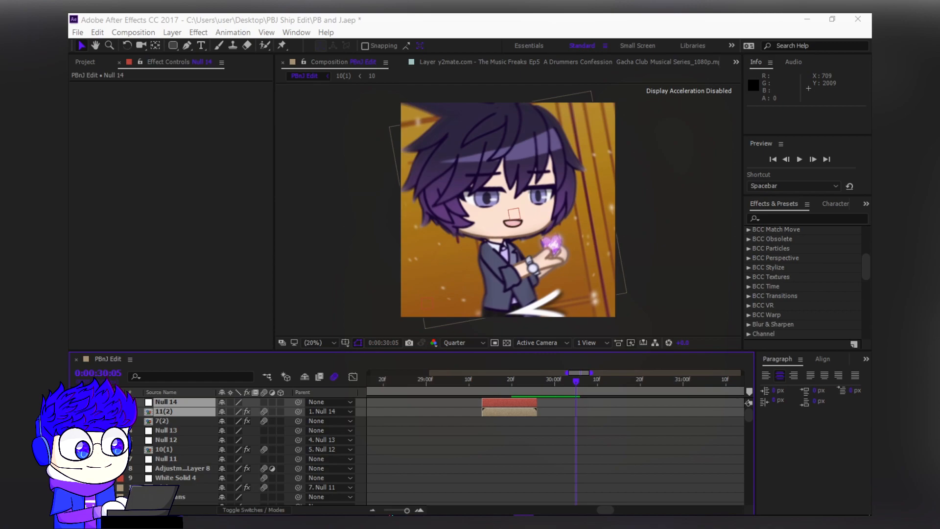
{"action": "mouse_move", "coordinate": [391, 512]}
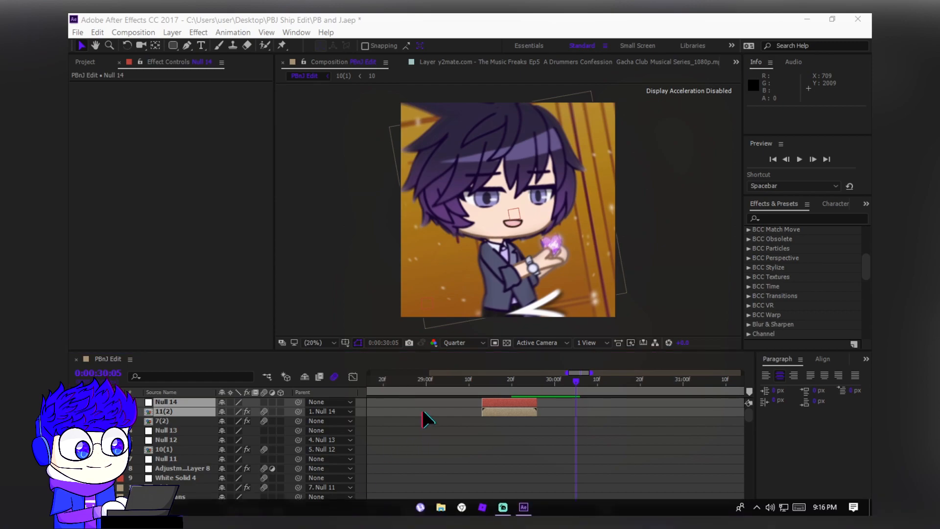
- Move the copied Null 14 and 11(2) to start at the end of the duplicated final 7(2) clip, and save the project
{"action": "left_click", "coordinate": [204, 420]}
{"action": "key", "text": "minus"}
{"action": "key", "text": "minus"}
{"action": "key", "text": "minus"}
{"action": "key", "text": "minus"}
{"action": "key", "text": "o"}
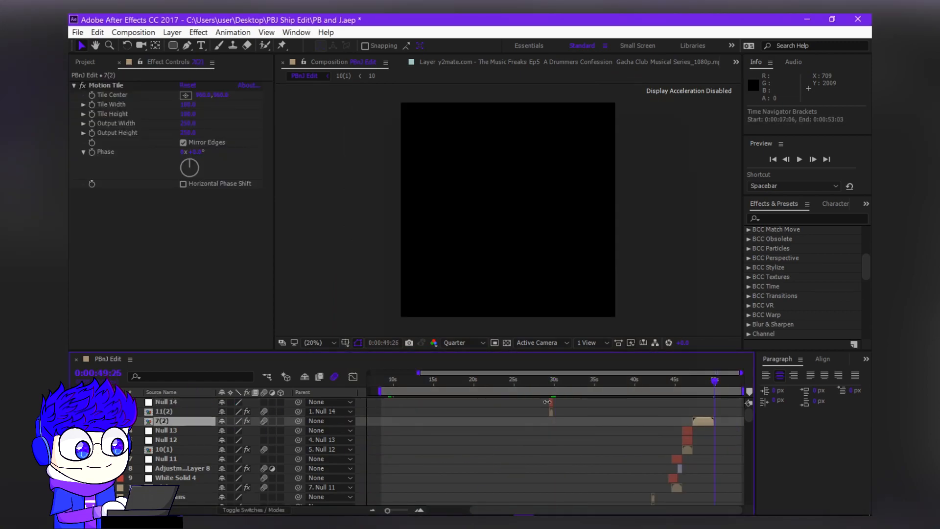
{"action": "left_click_drag", "start_coordinate": [547, 402], "coordinate": [651, 414]}
{"action": "left_click", "coordinate": [650, 413]}
{"action": "key", "text": "ctrl+s"}
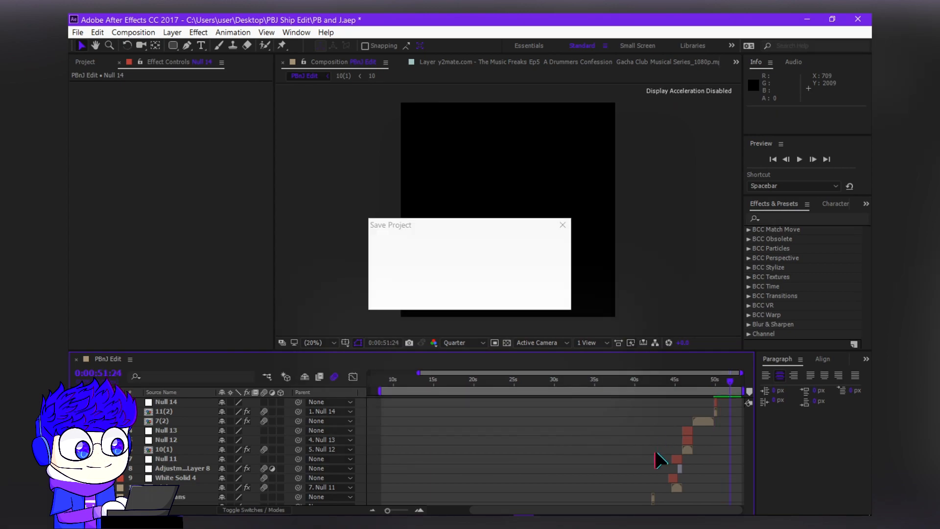